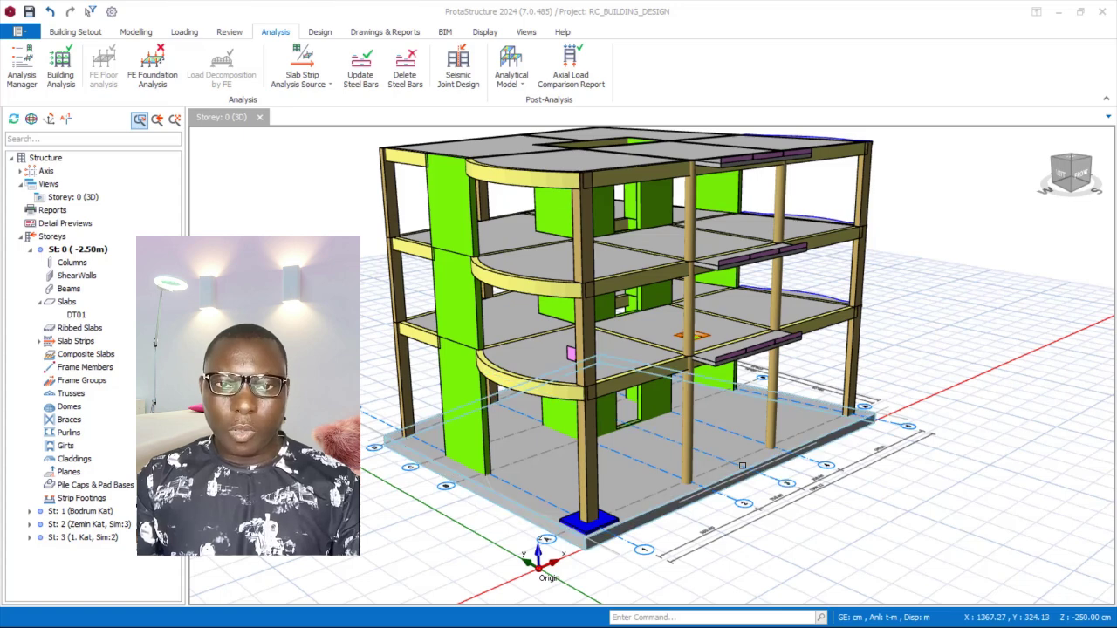
Step: Examine the corner column at axes A and 1 and the blue drop panel at its base on the raft slab
mouse_move(716, 445)
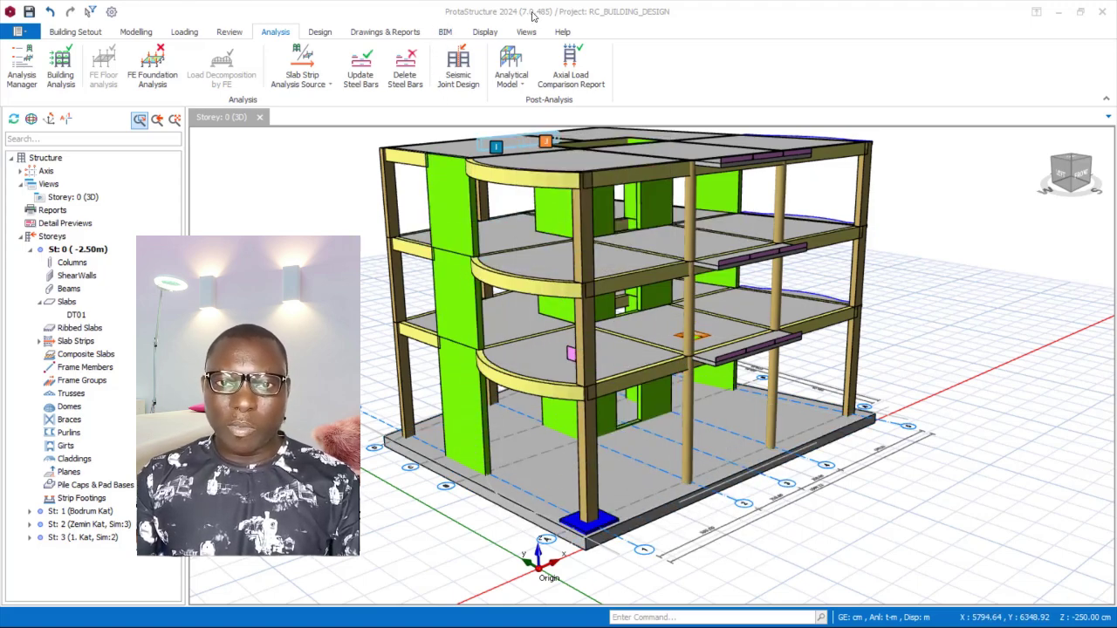
scroll(634, 503, "up", 2)
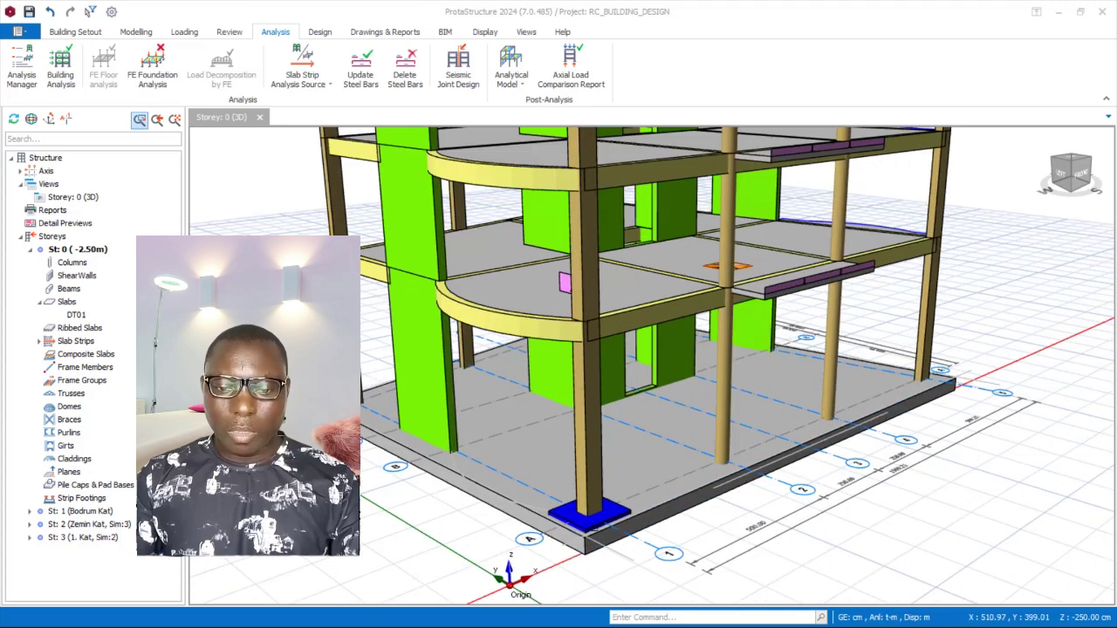
scroll(611, 572, "up", 2)
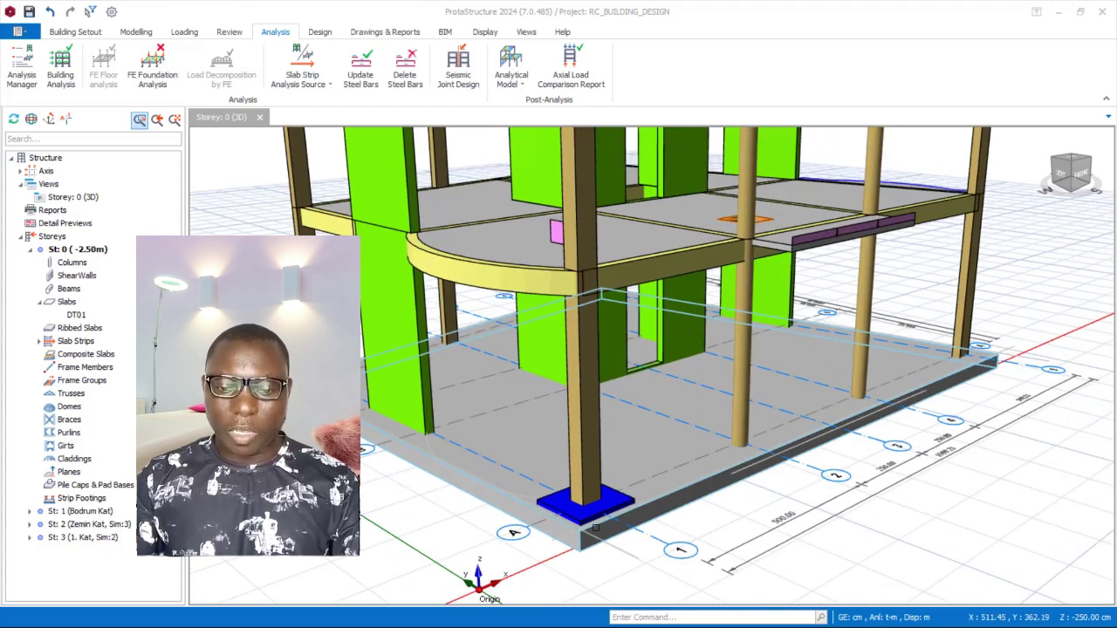
mouse_move(583, 410)
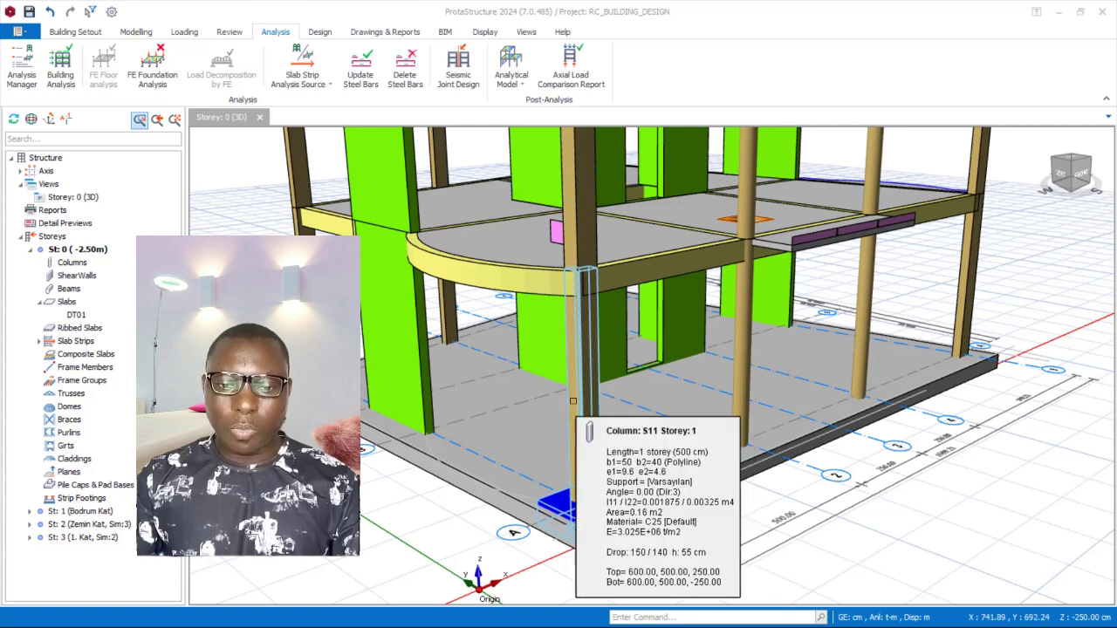
scroll(592, 541, "up", 1)
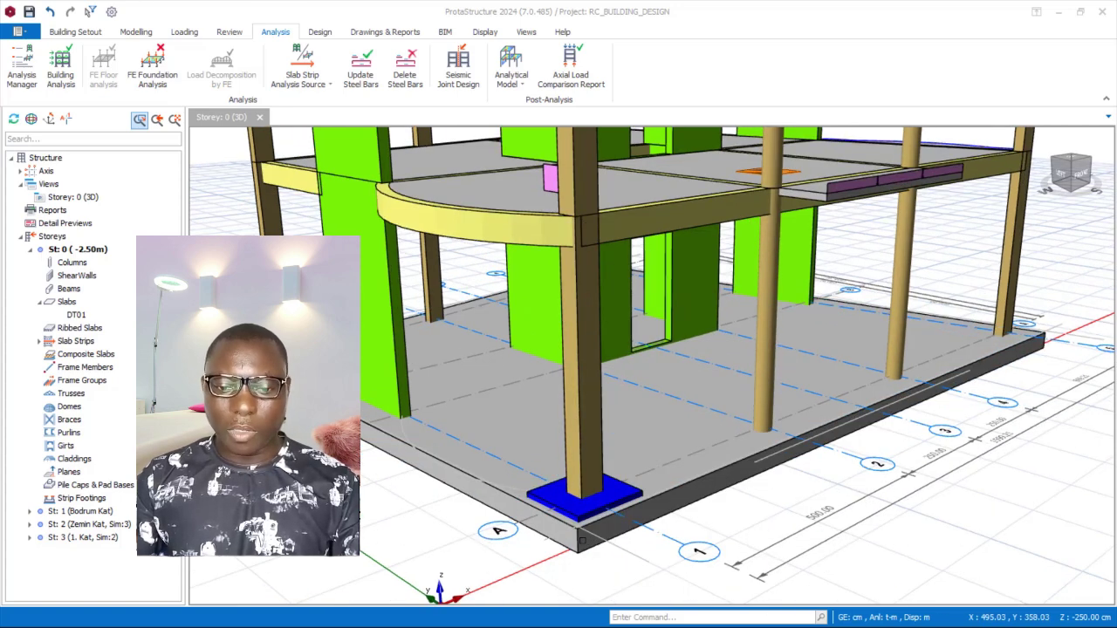
mouse_move(586, 513)
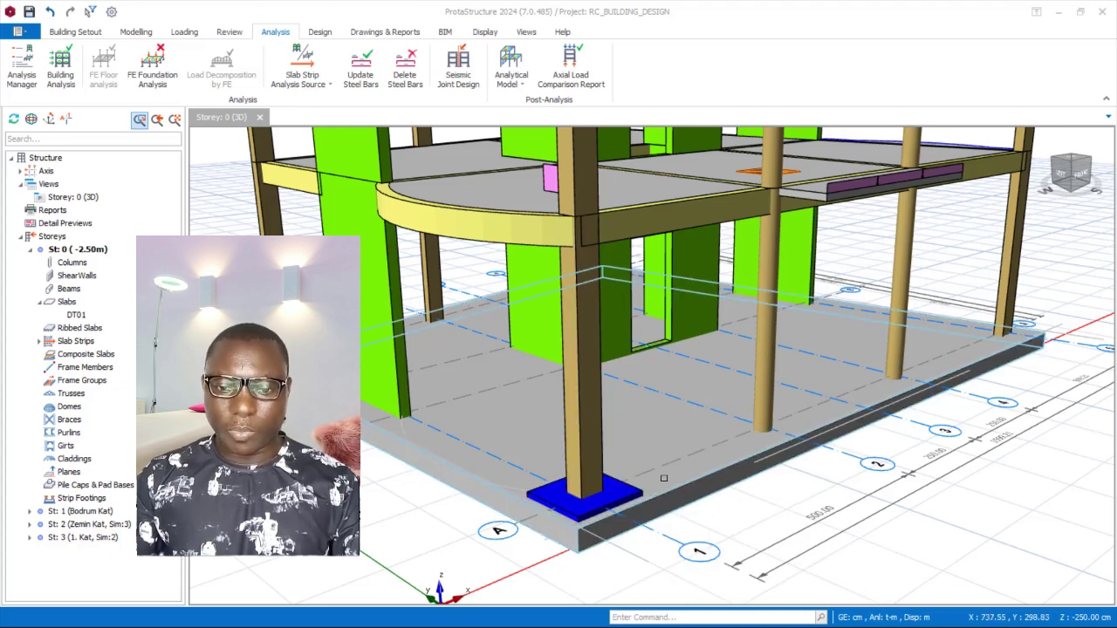
scroll(657, 487, "down", 3)
scroll(657, 487, "up", 2)
scroll(657, 487, "down", 2)
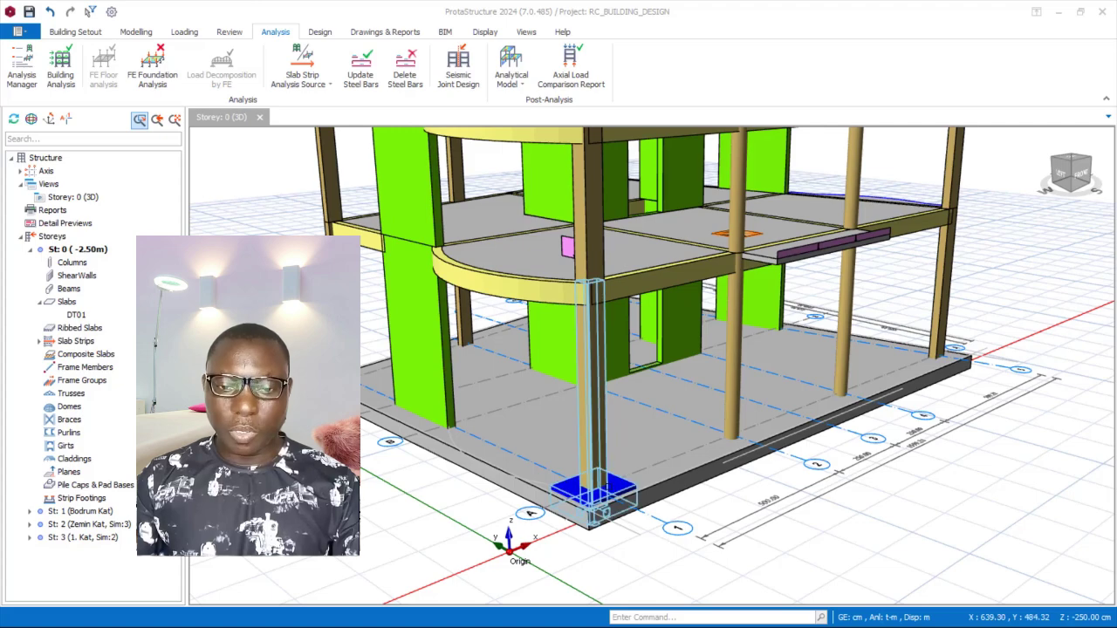
scroll(591, 521, "up", 2)
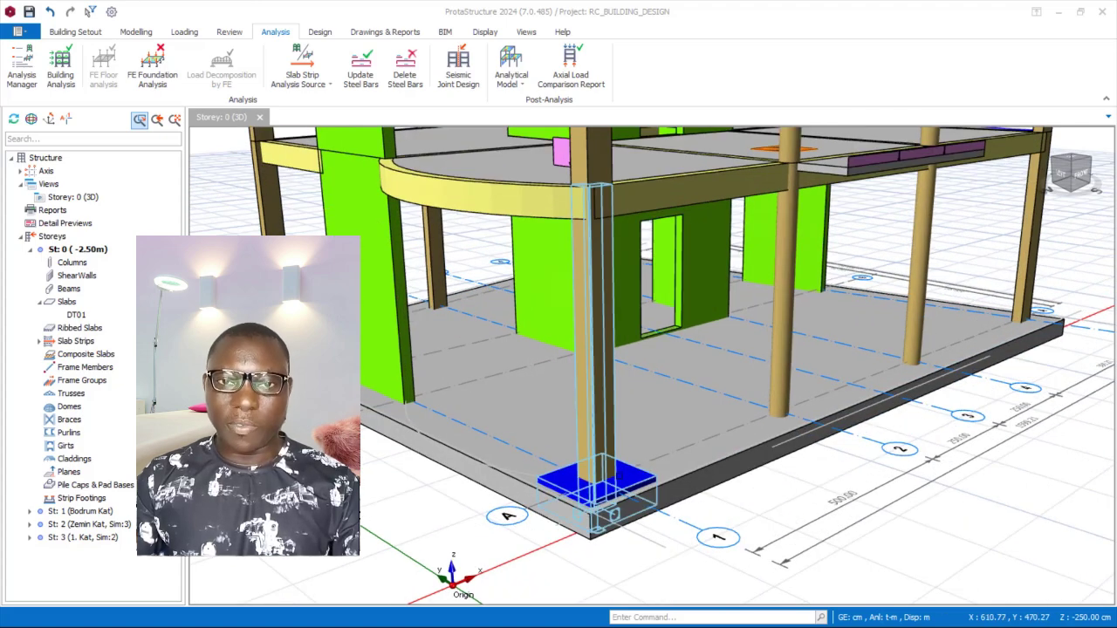
scroll(616, 528, "up", 3)
scroll(617, 528, "down", 4)
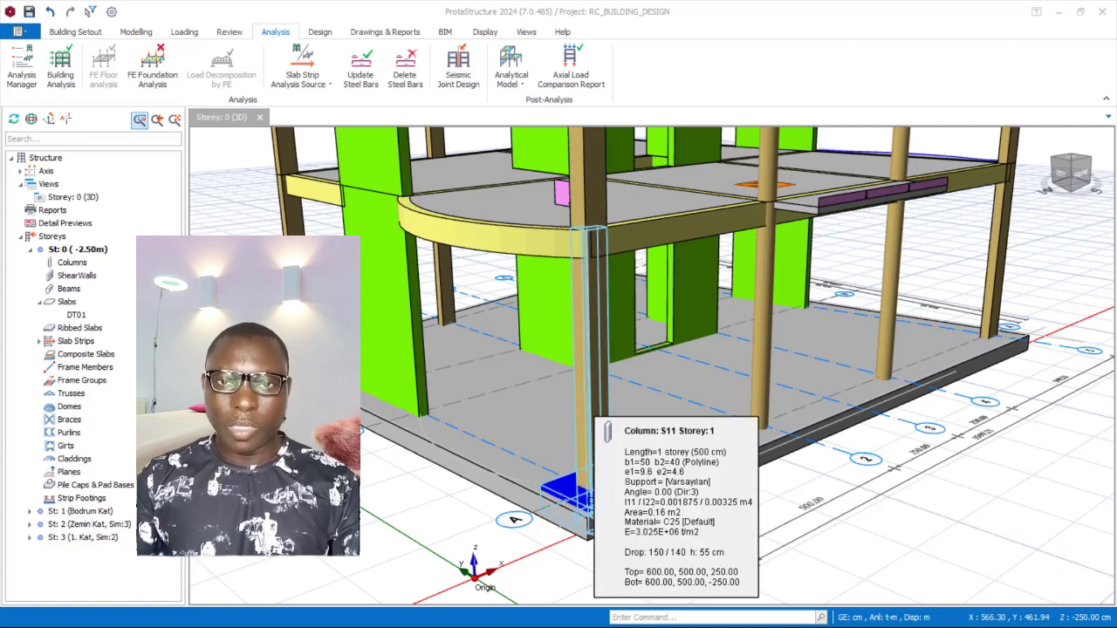
Step: Examine the junction of the corner column with the curved beam and slab D101 above it
scroll(593, 231, "up", 2)
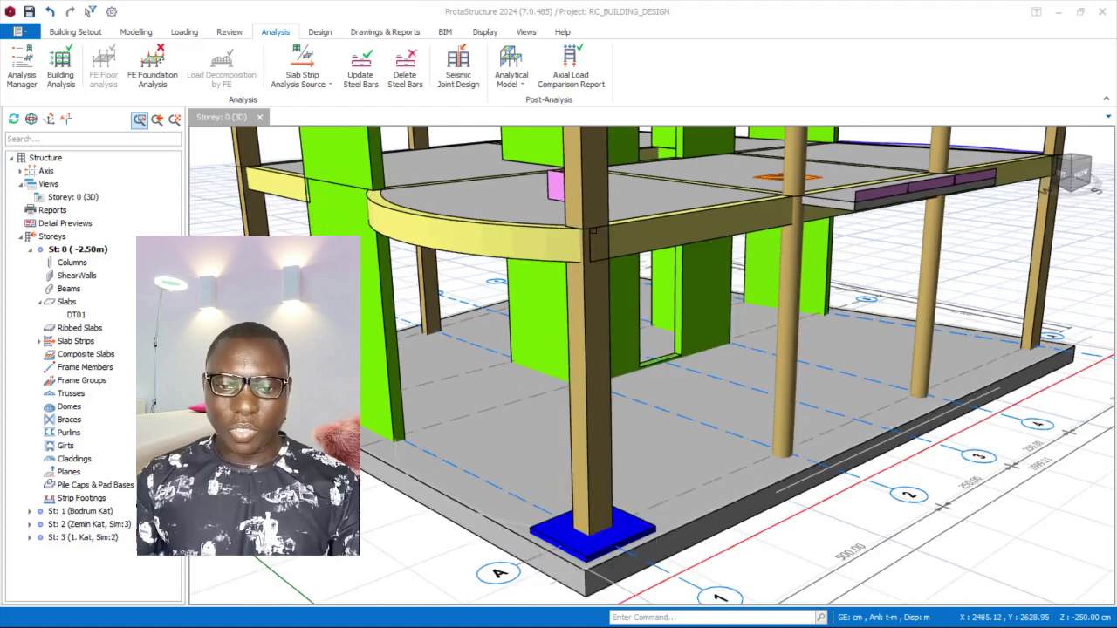
scroll(594, 230, "up", 1)
mouse_move(597, 261)
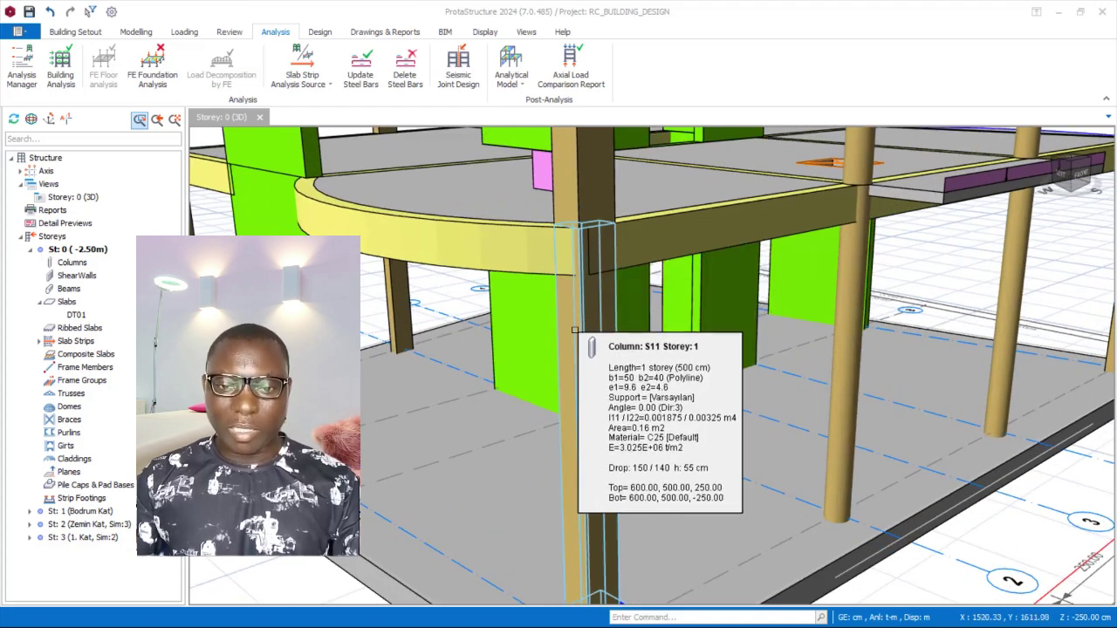
scroll(597, 261, "down", 1)
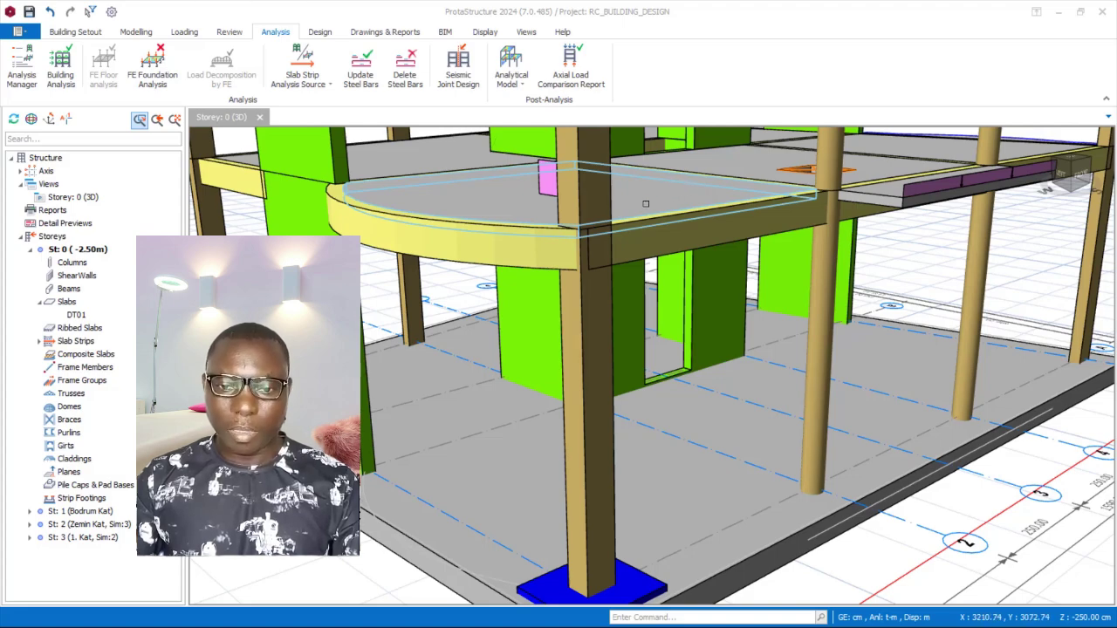
scroll(645, 203, "down", 1)
mouse_move(638, 213)
scroll(567, 323, "up", 1)
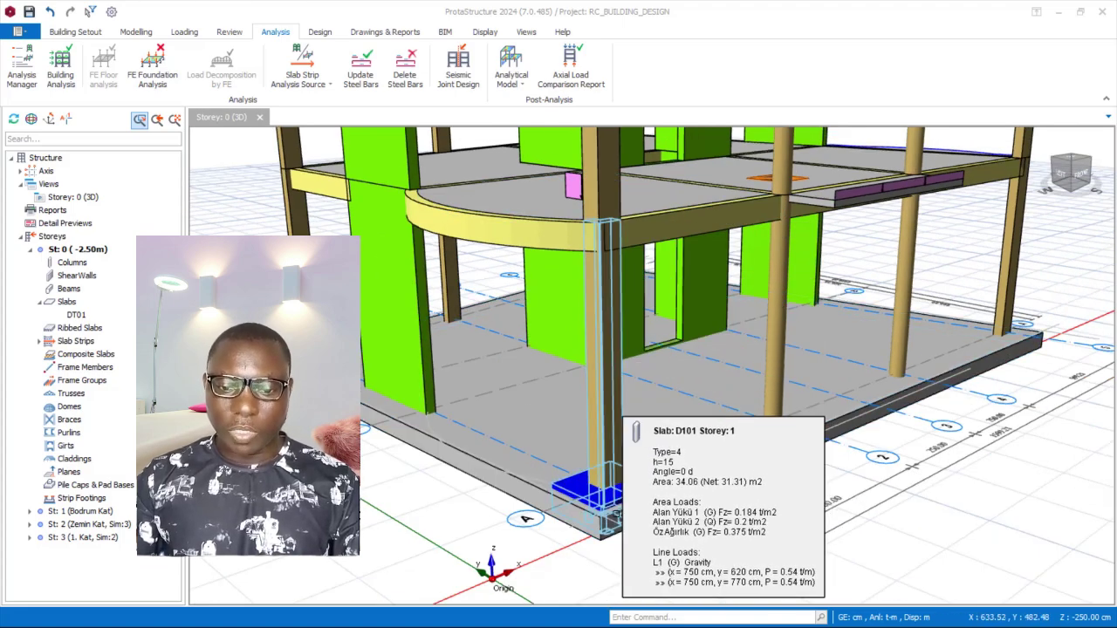
Step: Inspect the drop panel between the corner column and the raft slab from several angles and distances
scroll(611, 472, "up", 1)
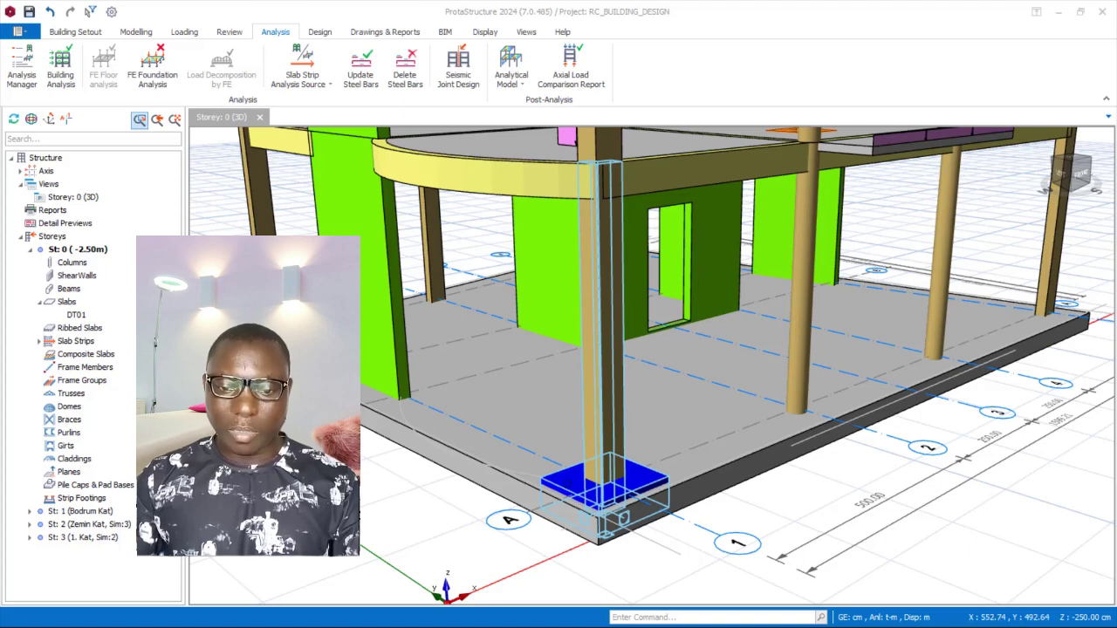
scroll(602, 485, "up", 2)
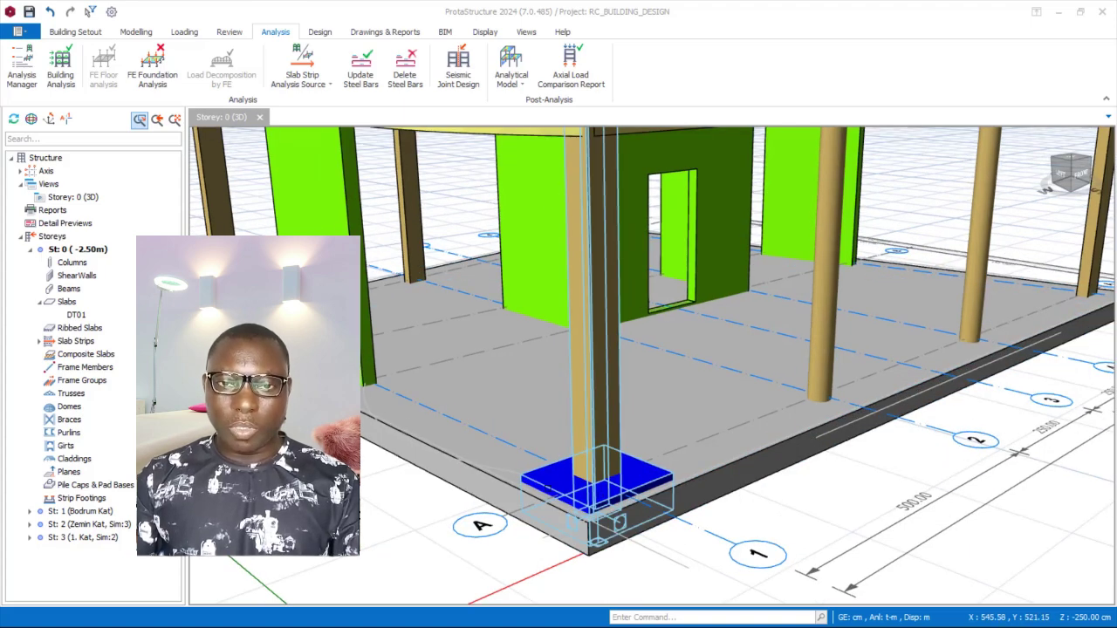
mouse_move(615, 318)
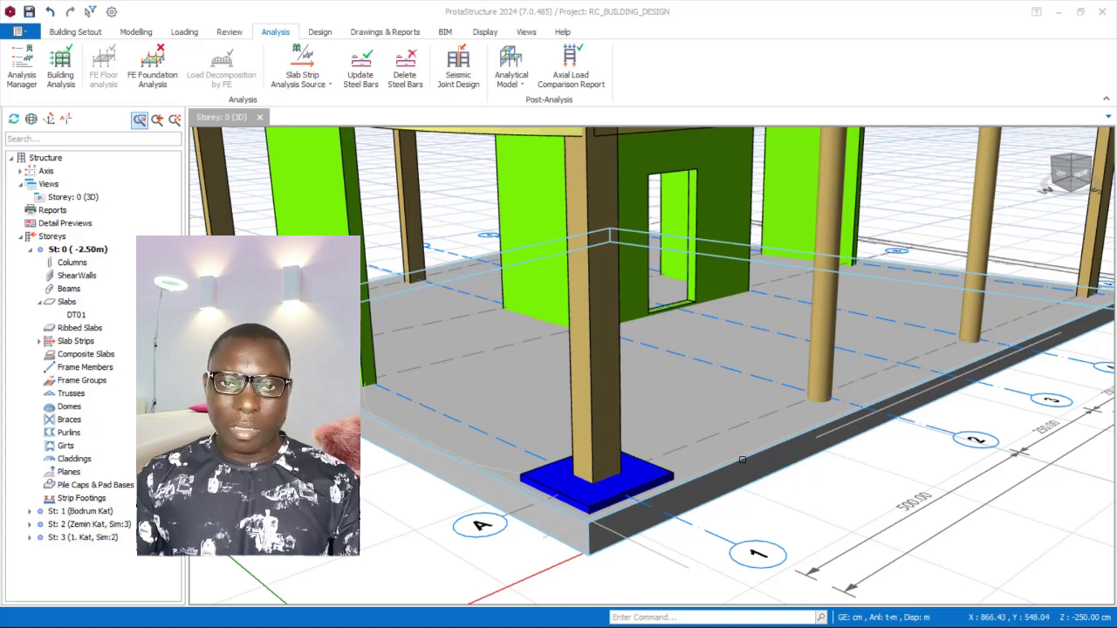
scroll(719, 424, "down", 5)
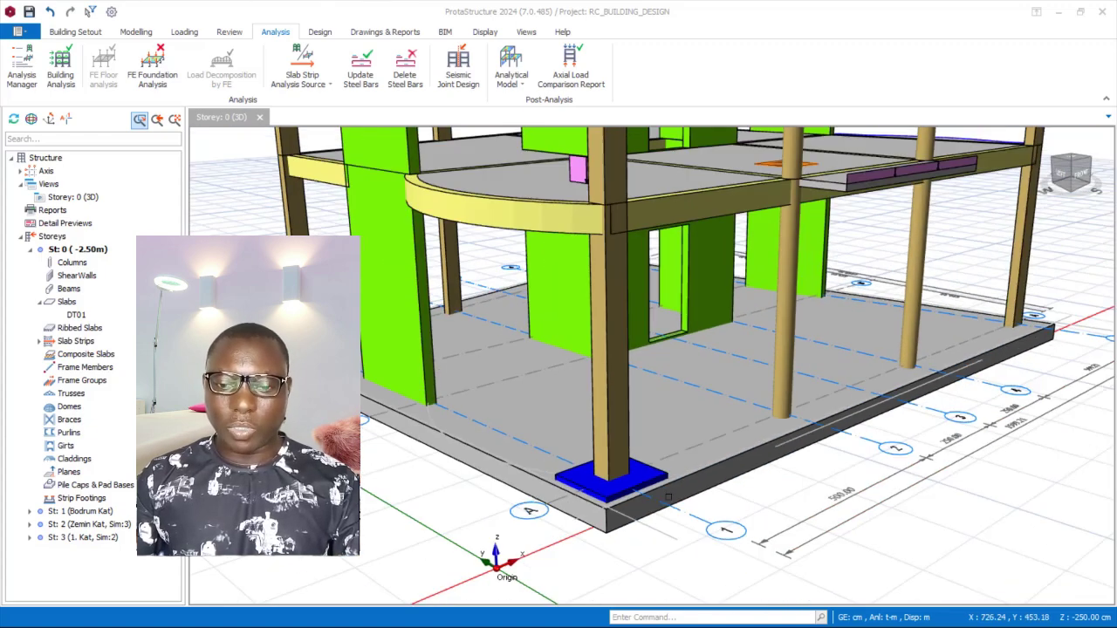
mouse_move(711, 499)
middle_mouse_down()
mouse_move(701, 507)
mouse_move(714, 485)
middle_mouse_up()
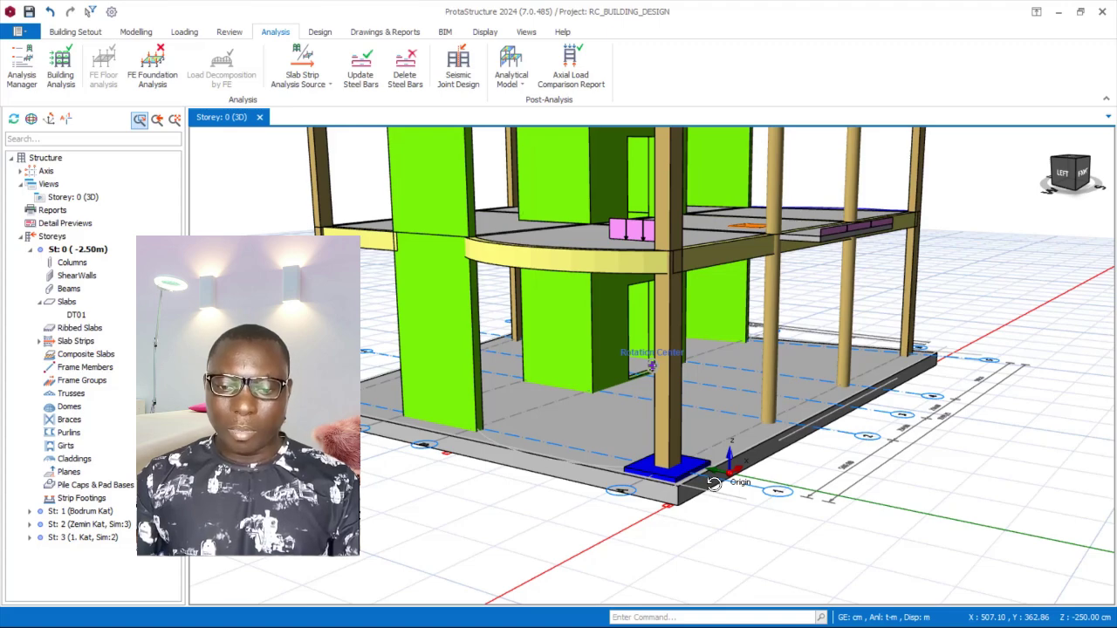
scroll(714, 484, "up", 6)
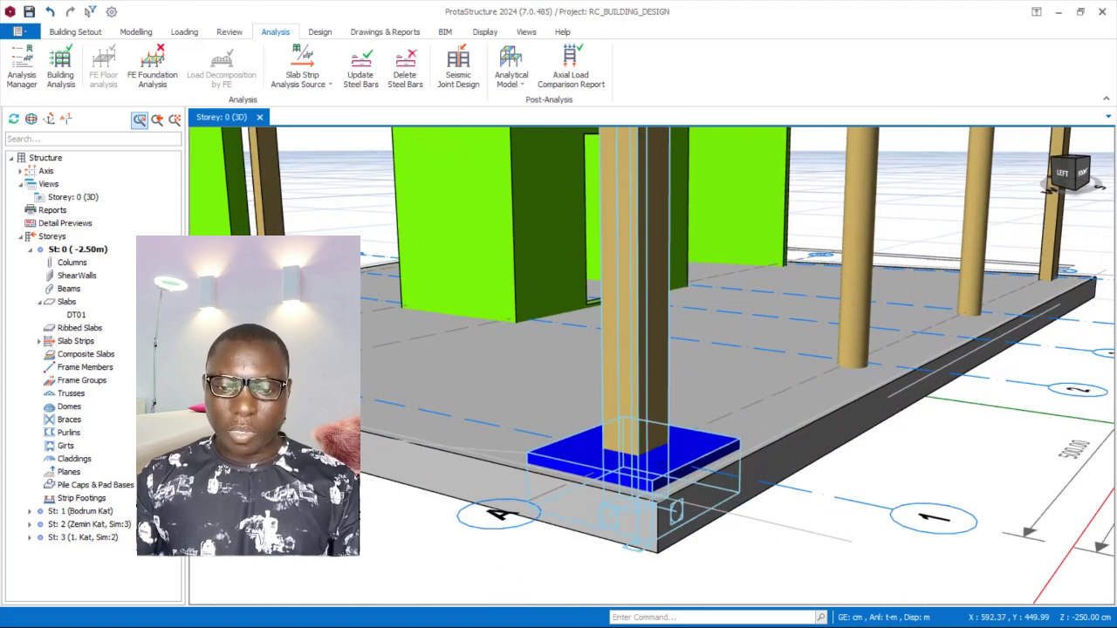
scroll(639, 344, "up", 2)
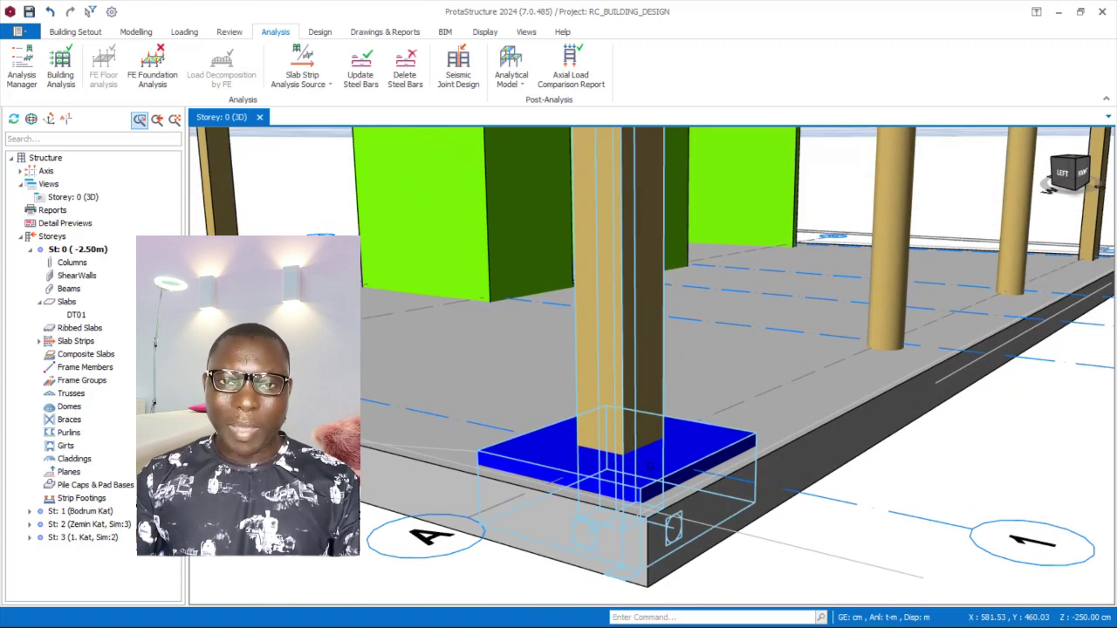
scroll(663, 467, "down", 6)
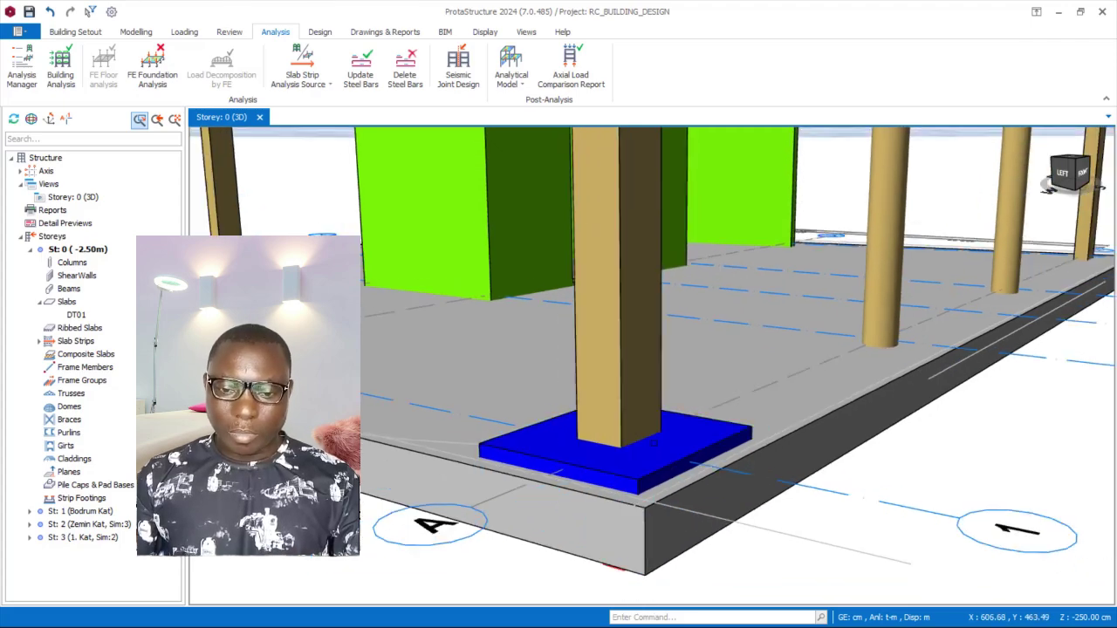
middle_click_drag(665, 464, 663, 468)
scroll(663, 469, "up", 4)
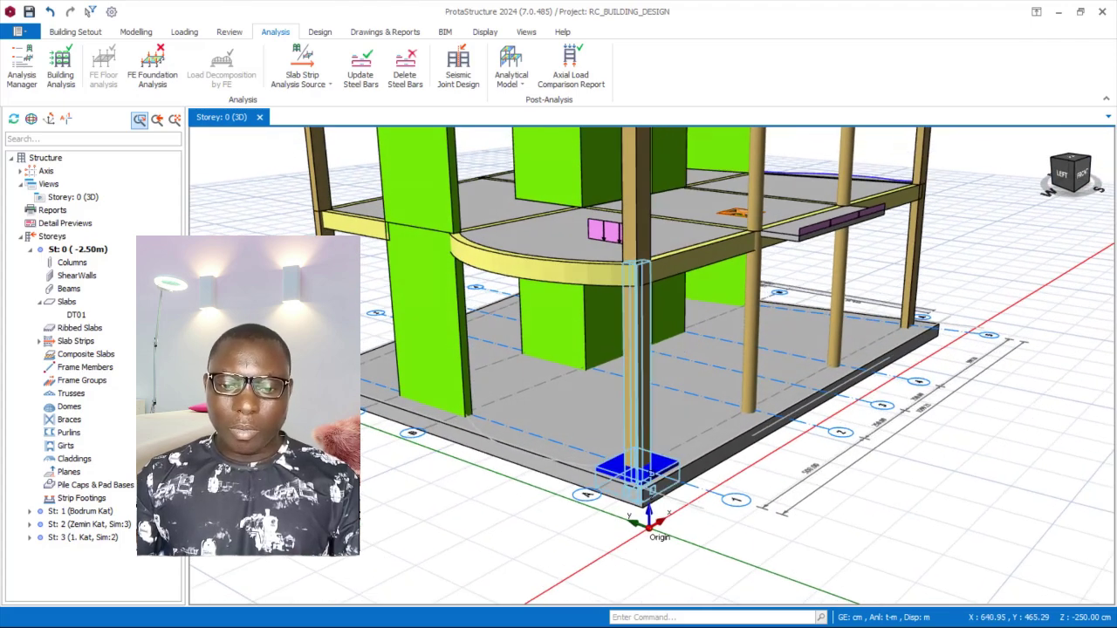
scroll(663, 469, "up", 2)
mouse_move(757, 447)
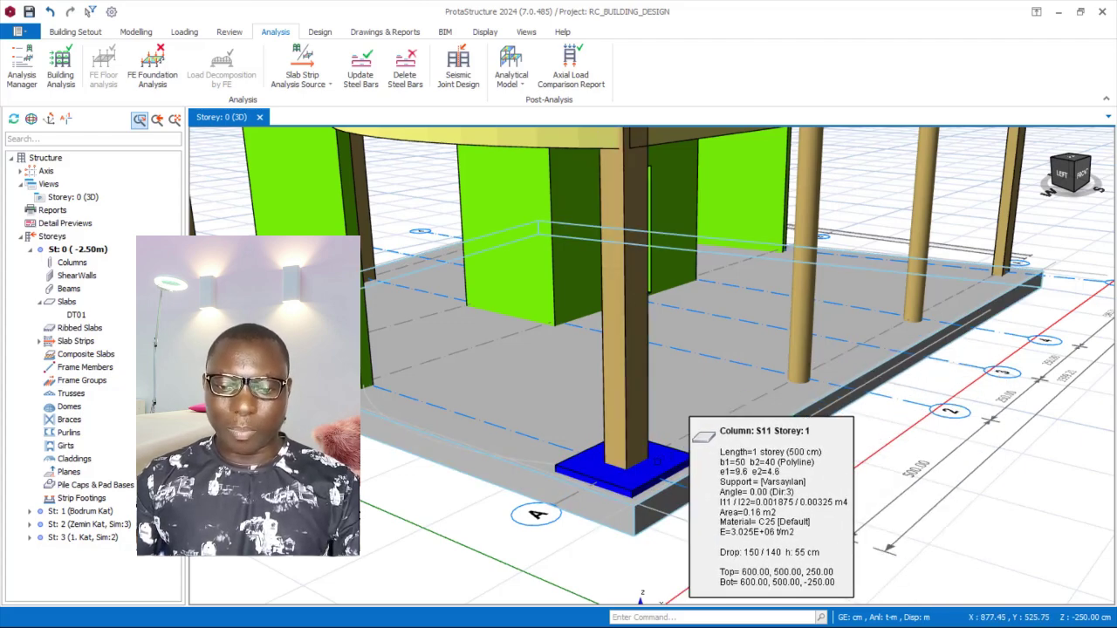
scroll(524, 523, "down", 4)
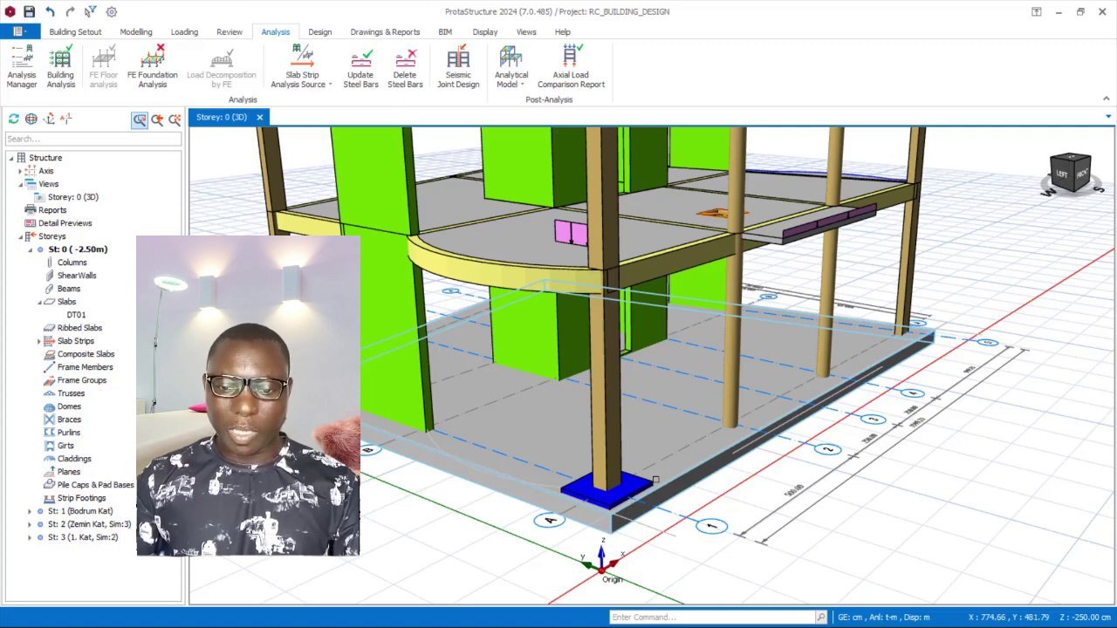
scroll(665, 511, "down", 3)
scroll(681, 521, "up", 1)
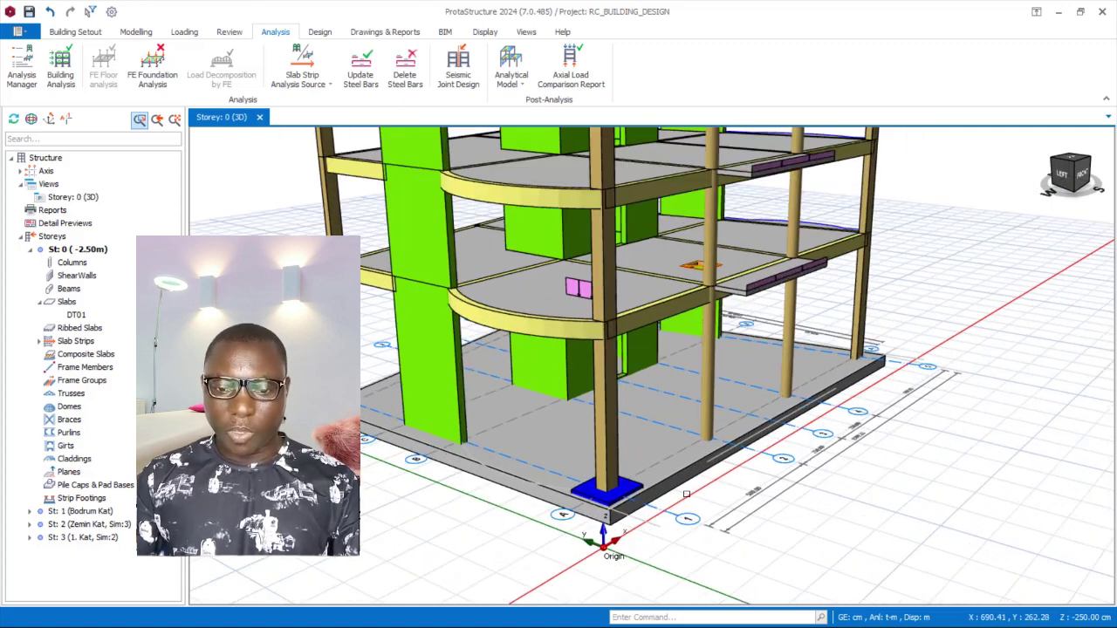
scroll(685, 493, "up", 2)
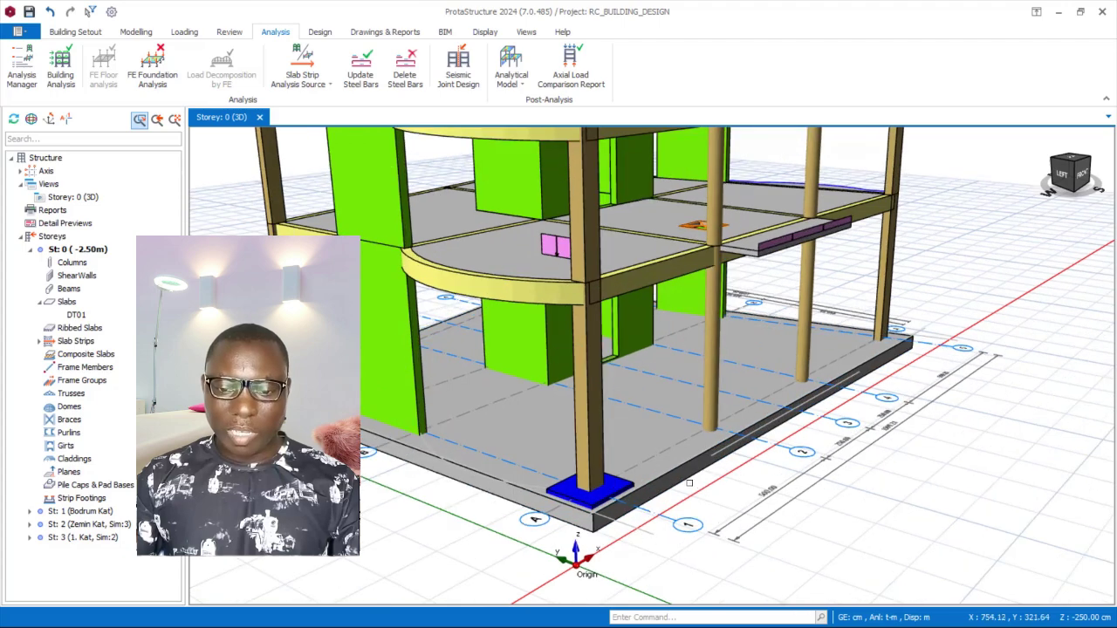
scroll(644, 444, "up", 1)
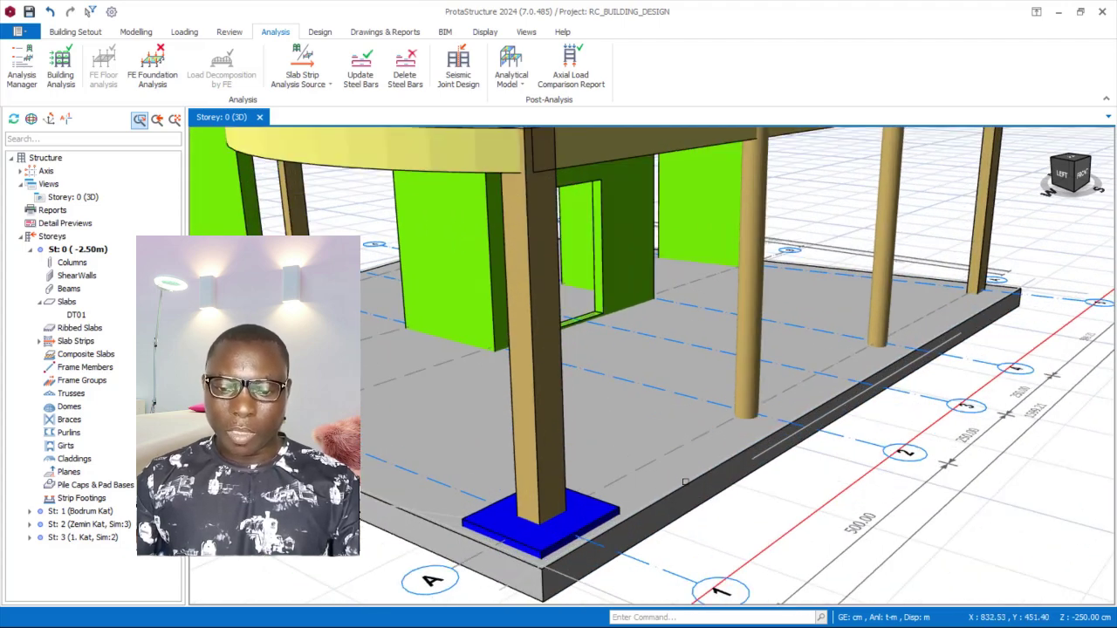
scroll(646, 440, "up", 1)
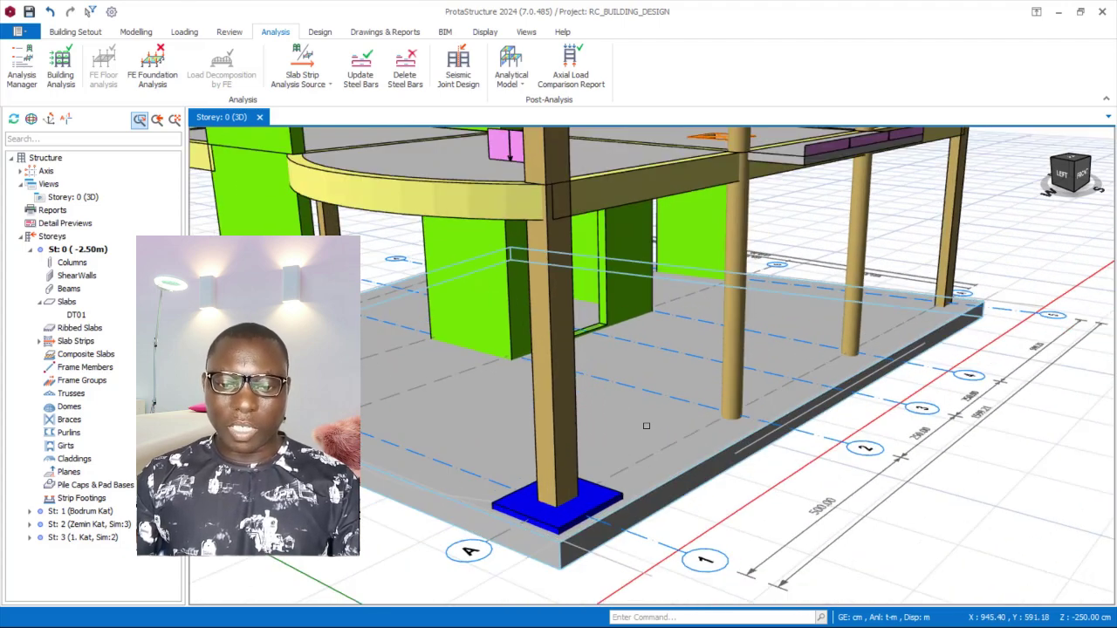
Step: Highlight raft slab DT01 to inspect its extent around the corner drop panel, clear the selection, and view the building's front side
left_click(646, 426)
scroll(664, 424, "down", 3)
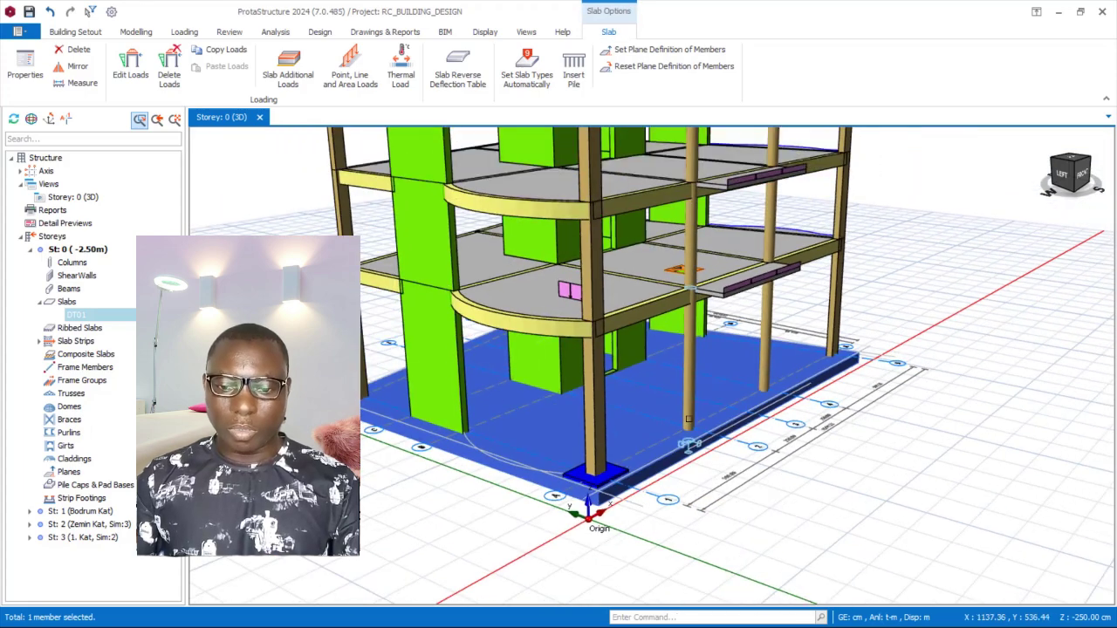
scroll(690, 410, "up", 1)
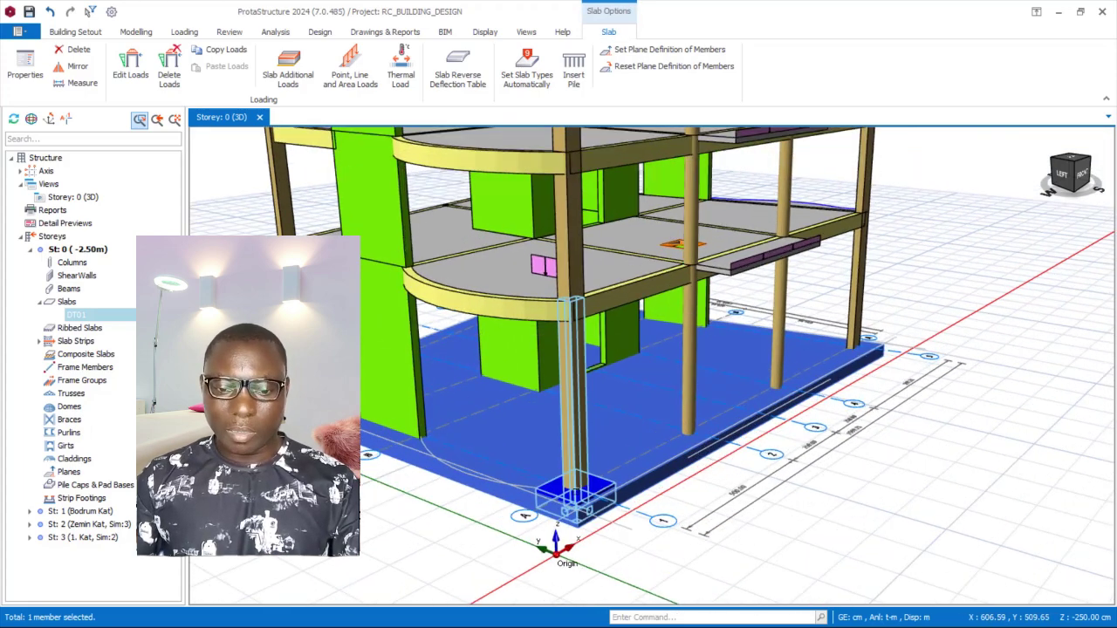
scroll(581, 502, "up", 4)
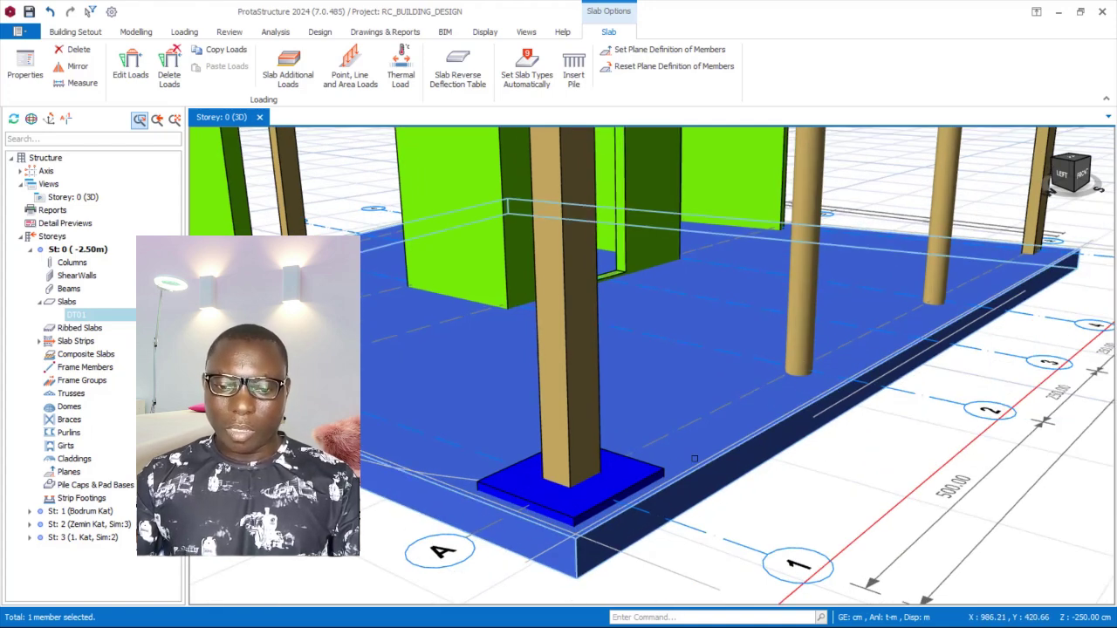
scroll(740, 383, "down", 5)
middle_click_drag(739, 384, 701, 451)
key("Escape")
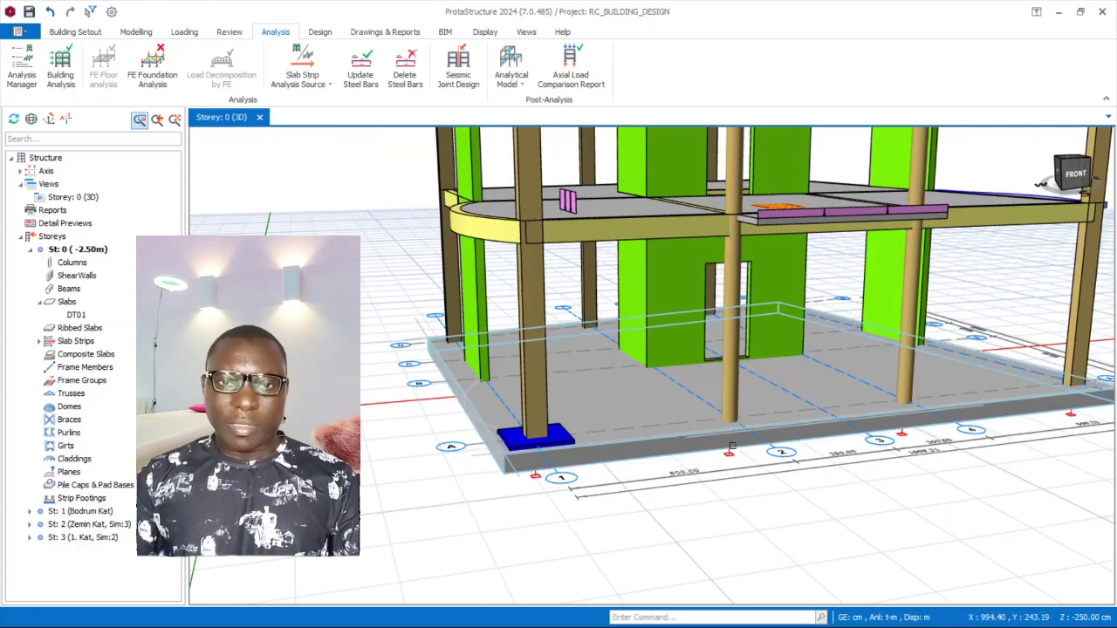
Step: Add a 140 × 140 cm bottom drop panel with H set to 50 cm to the circular column at axes A and 2
scroll(736, 386, "up", 2)
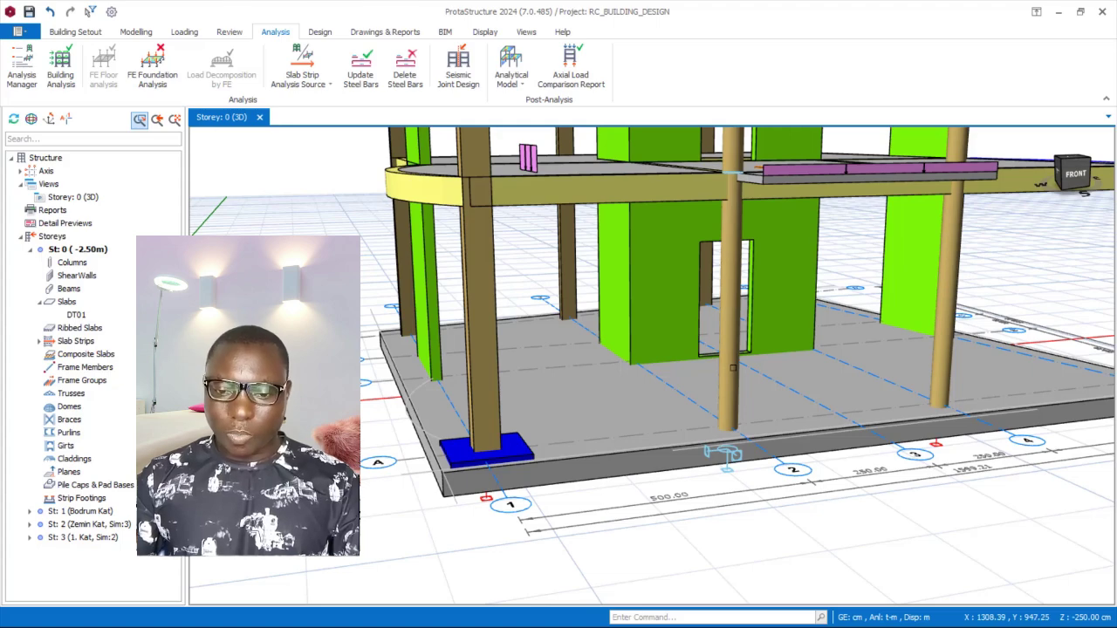
left_click(733, 368)
scroll(787, 447, "up", 2)
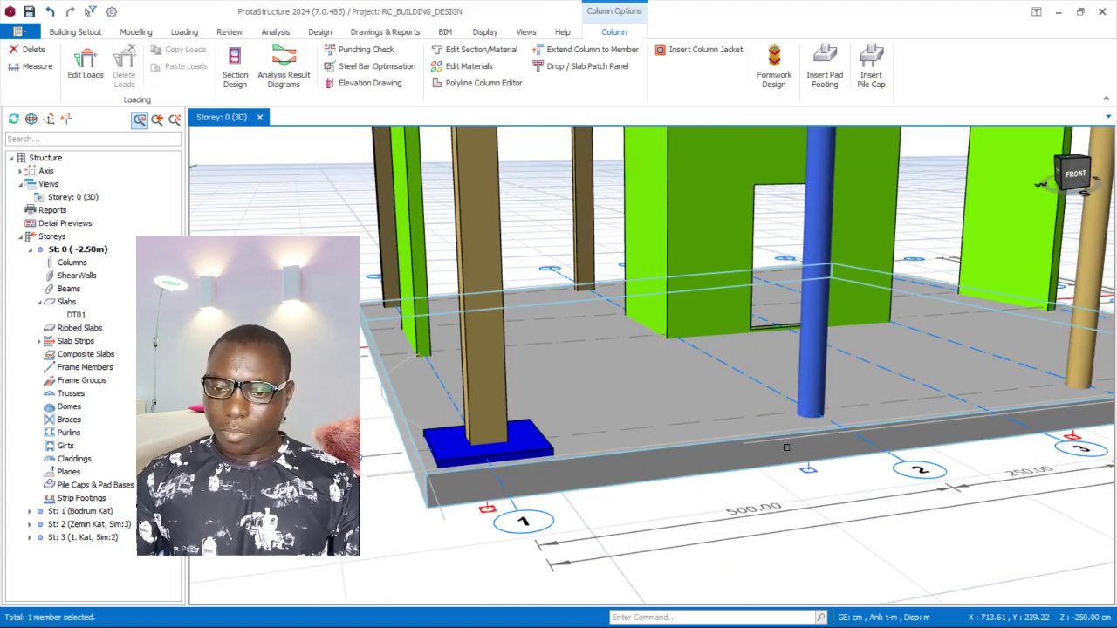
right_click(810, 358)
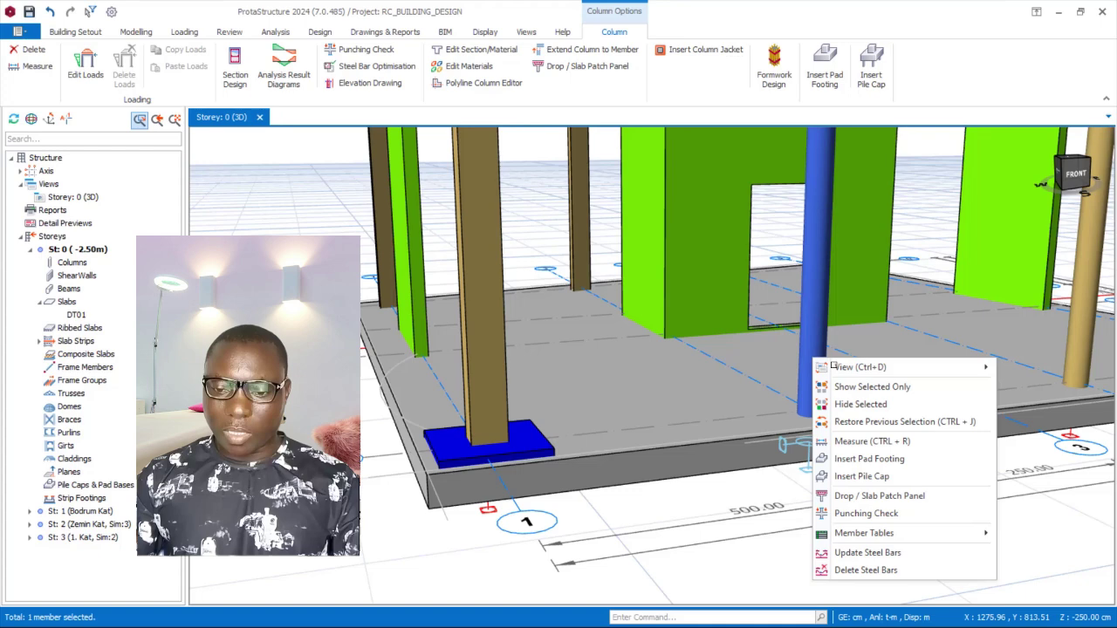
left_click(887, 502)
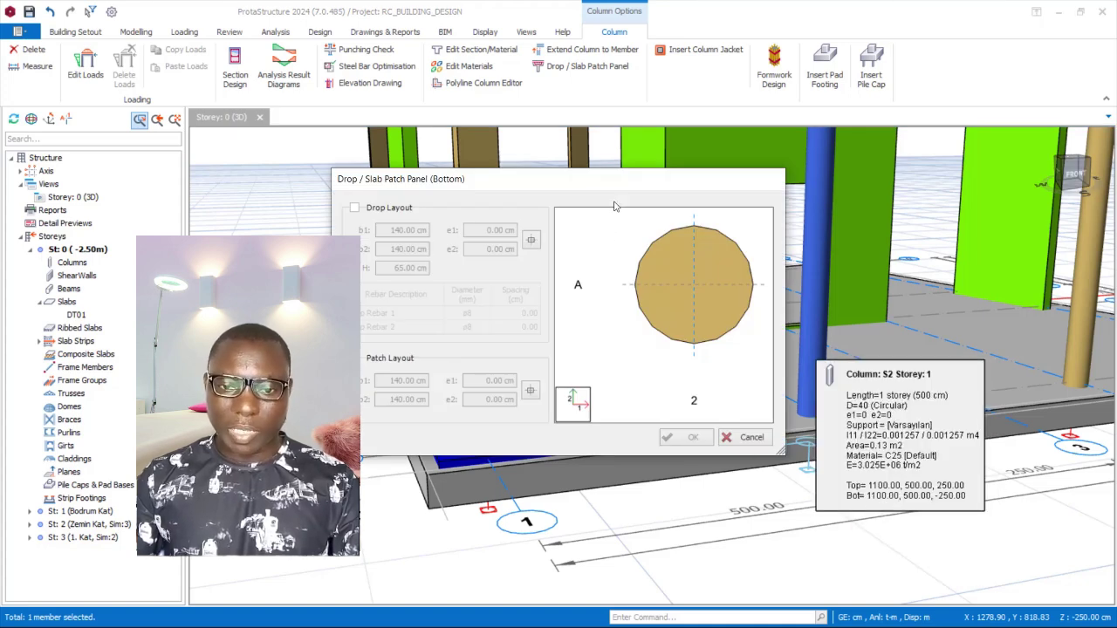
left_click_drag(576, 180, 777, 139)
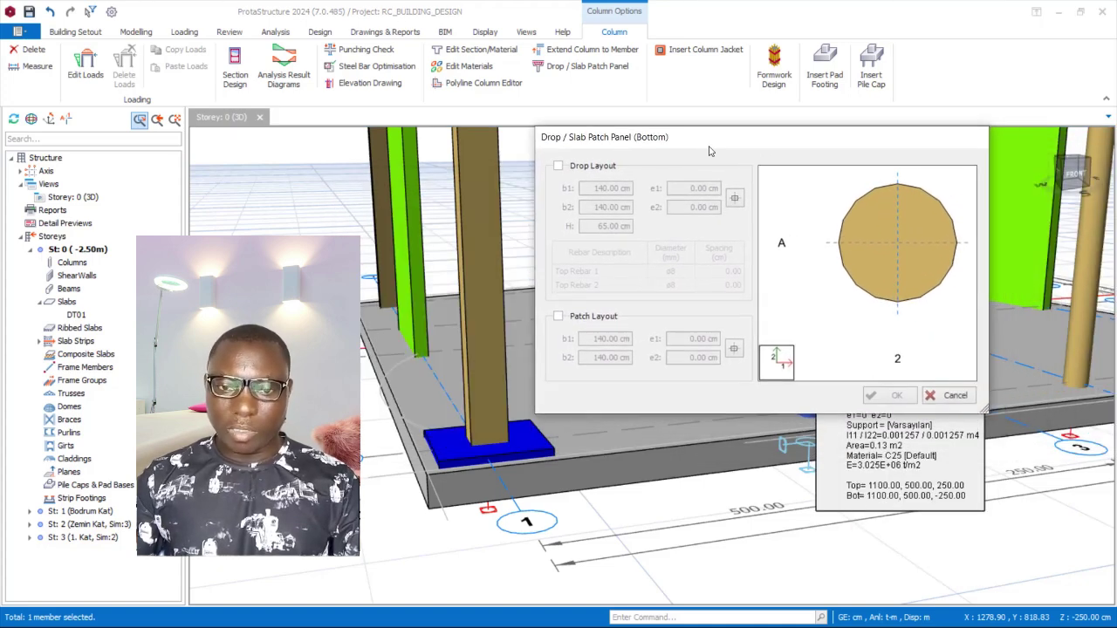
left_click(558, 167)
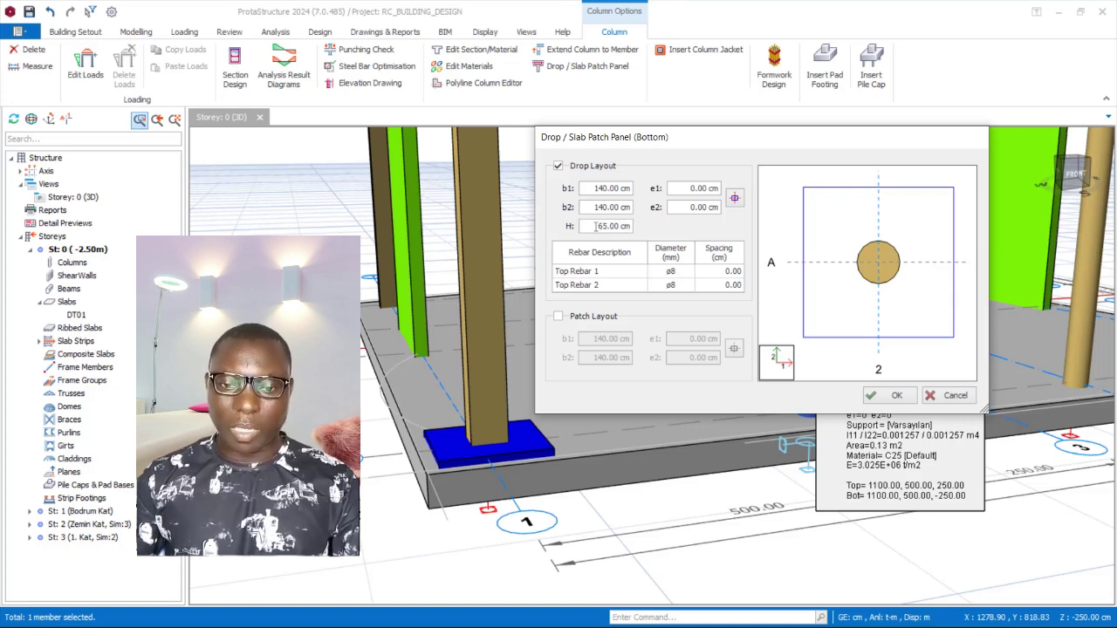
left_click_drag(595, 226, 636, 233)
type("5")
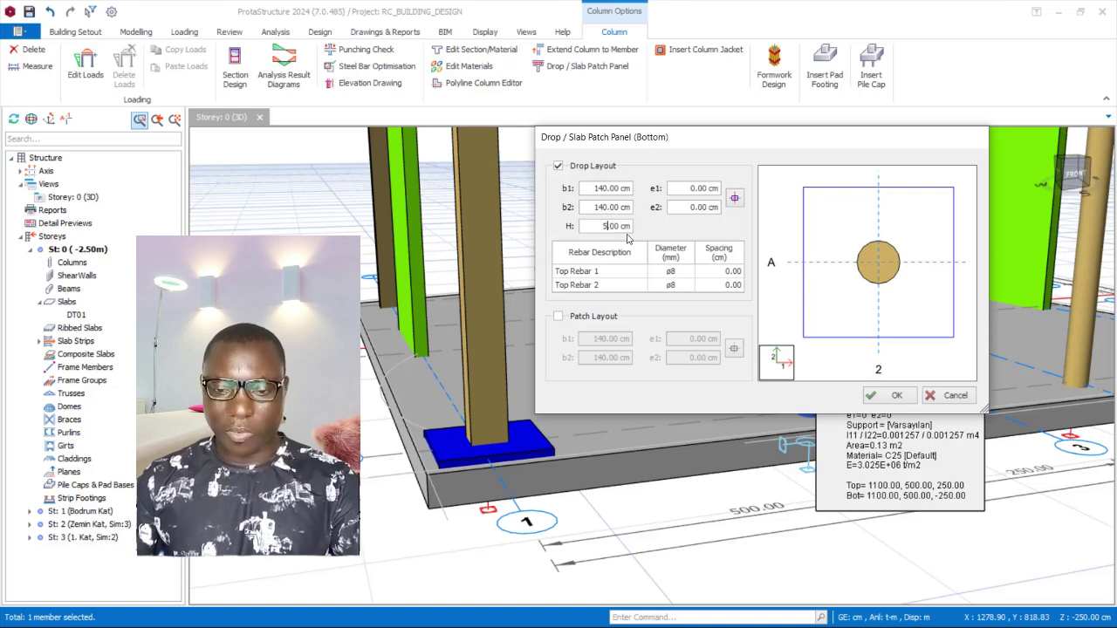
type("00")
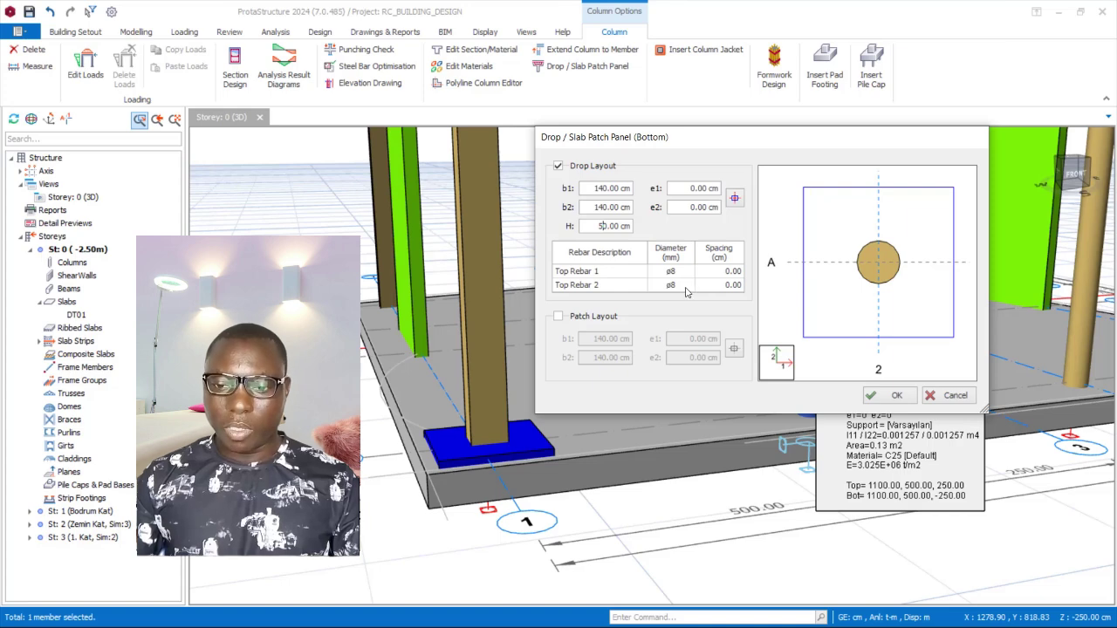
left_click(887, 398)
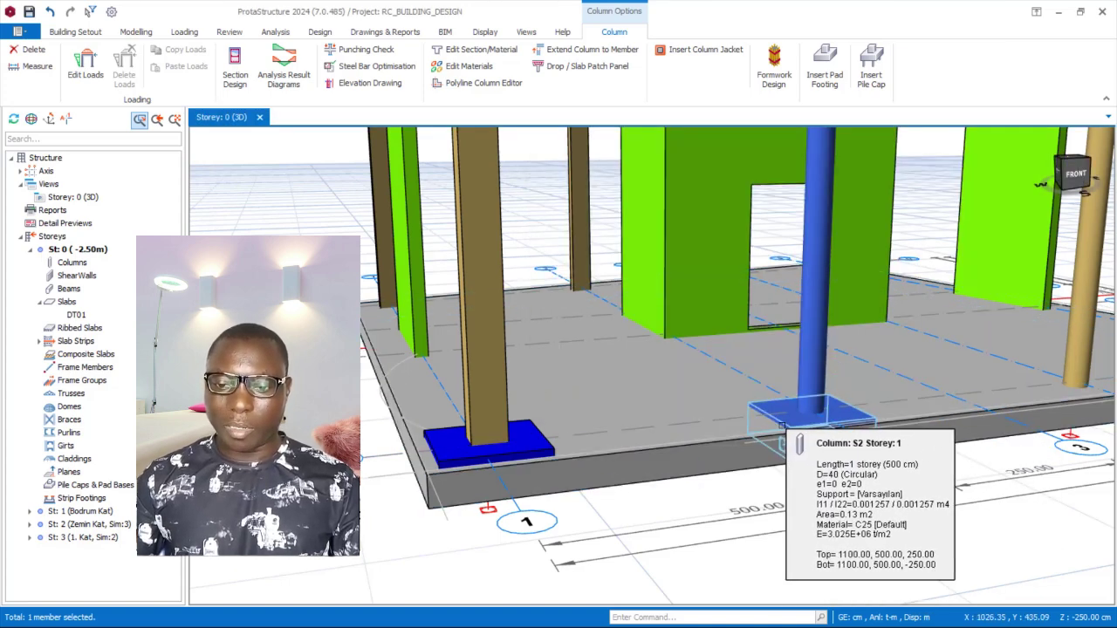
Step: Compare the drop panels of the corner column and the circular column on axis 2, clear the selection, and inspect the axis 2 panel closely
scroll(791, 424, "down", 3)
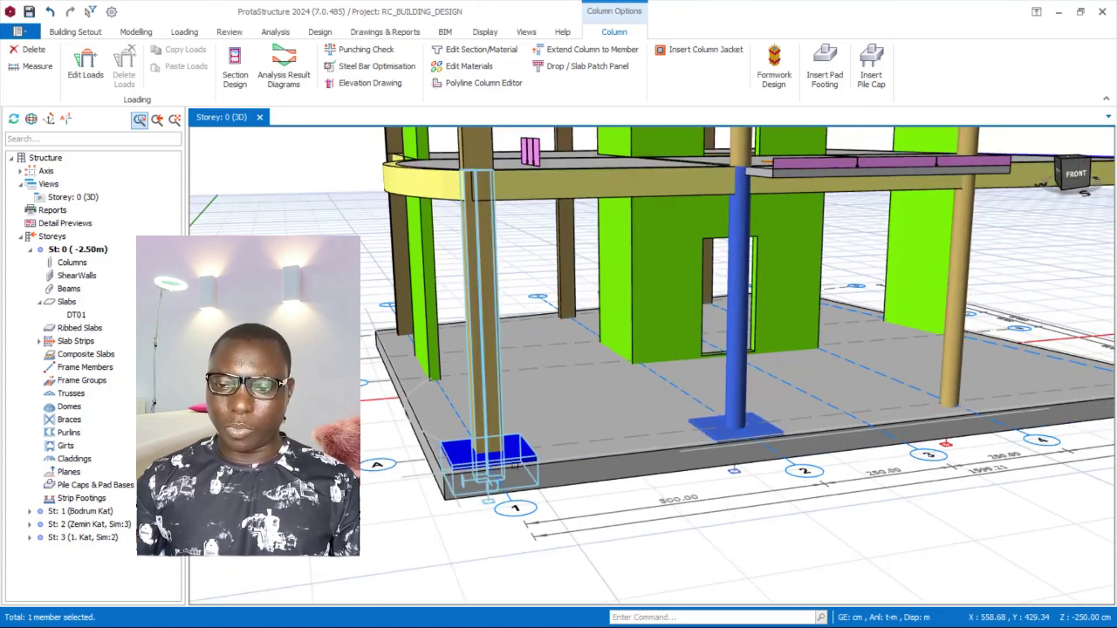
scroll(563, 477, "down", 2)
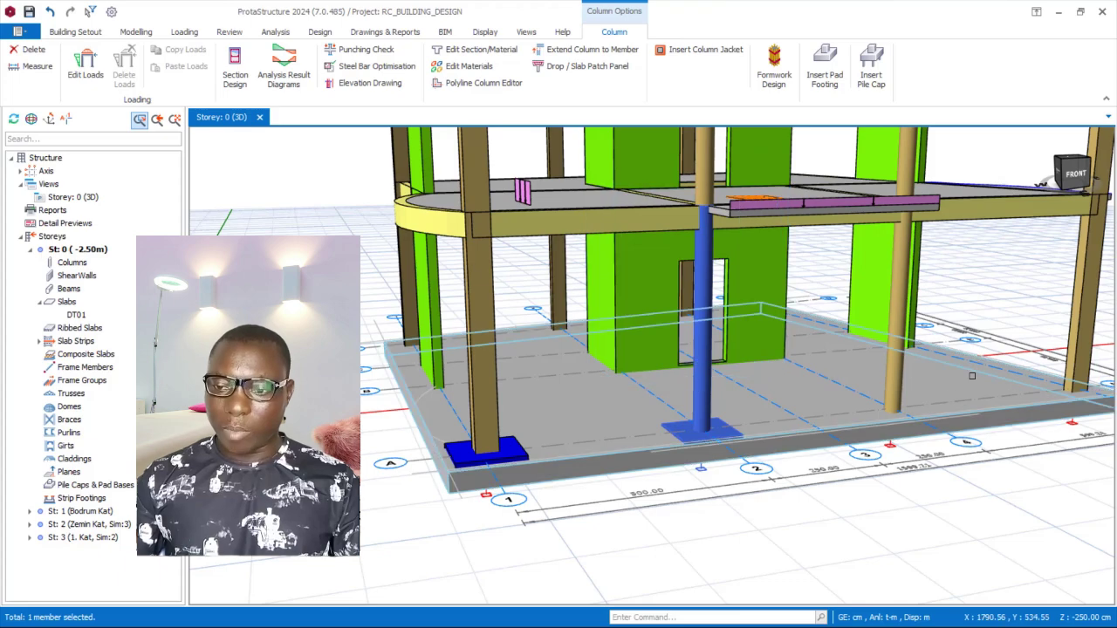
scroll(645, 454, "down", 2)
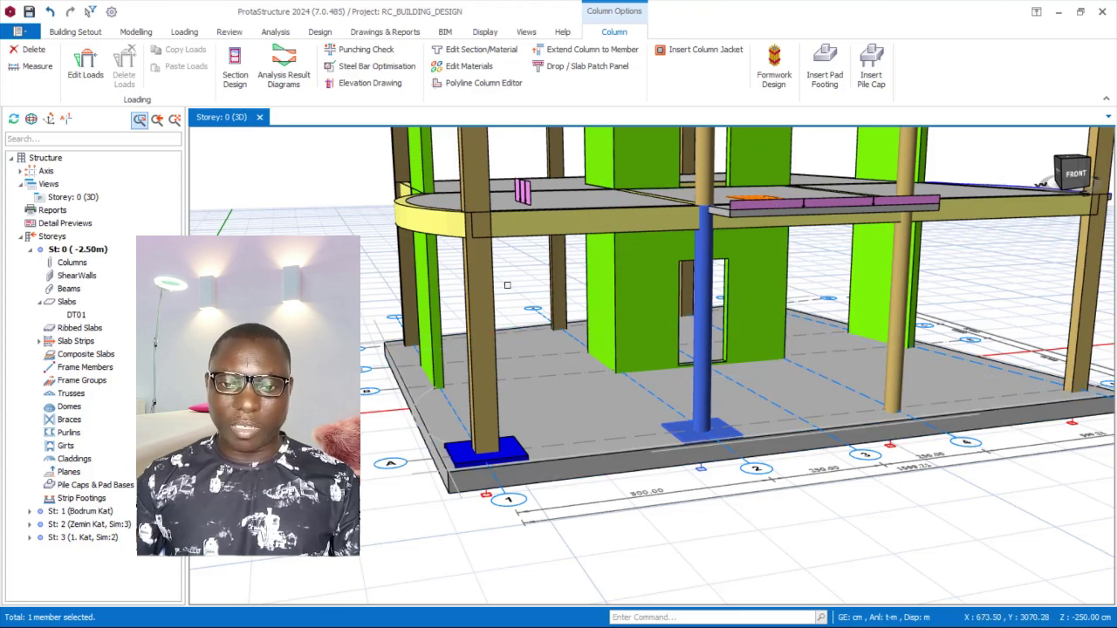
scroll(643, 462, "up", 4)
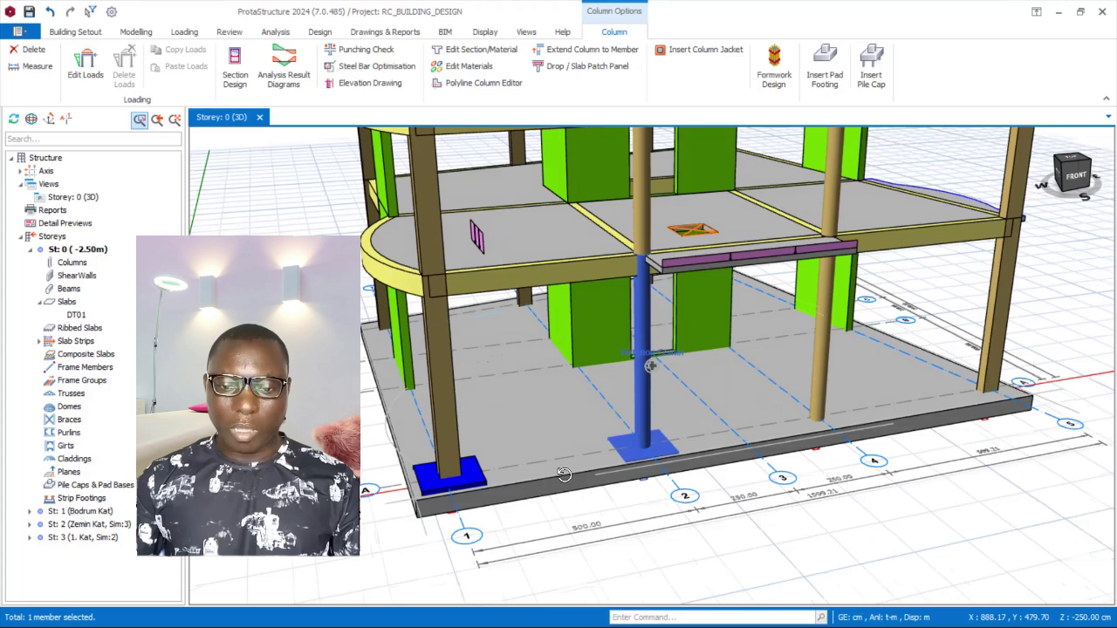
right_click(567, 485)
left_click(605, 436)
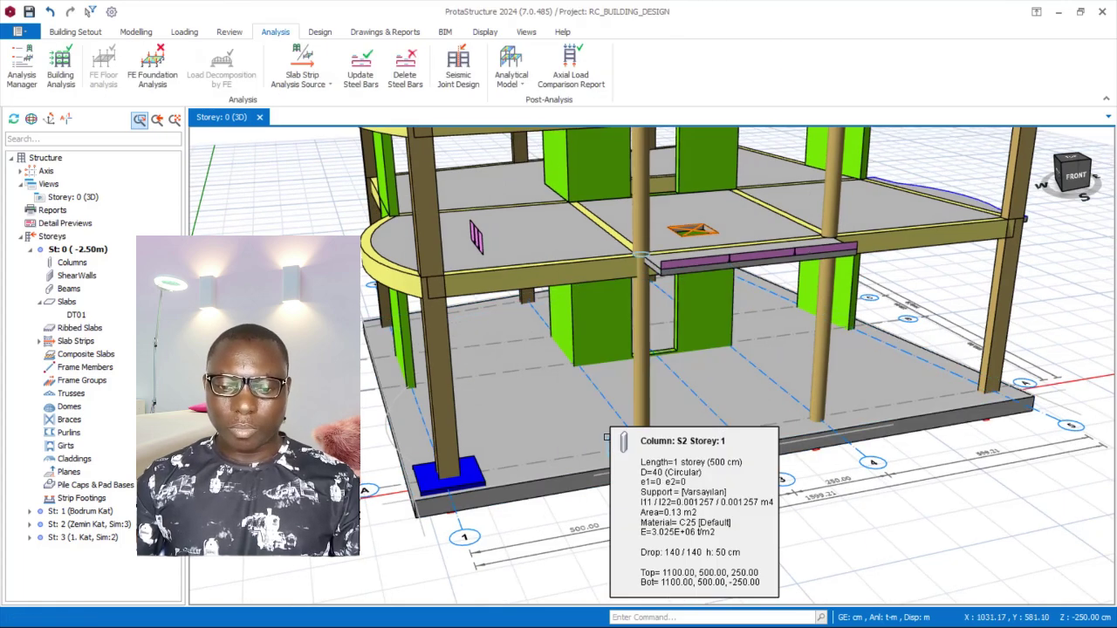
scroll(648, 458, "up", 1)
scroll(648, 458, "up", 1)
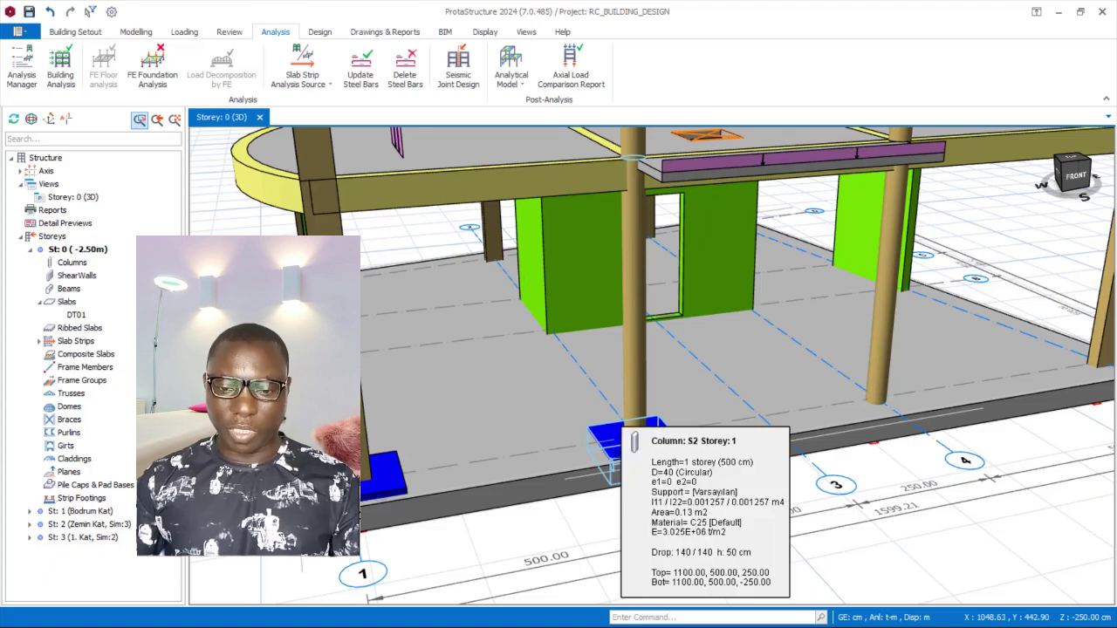
scroll(648, 472, "up", 2)
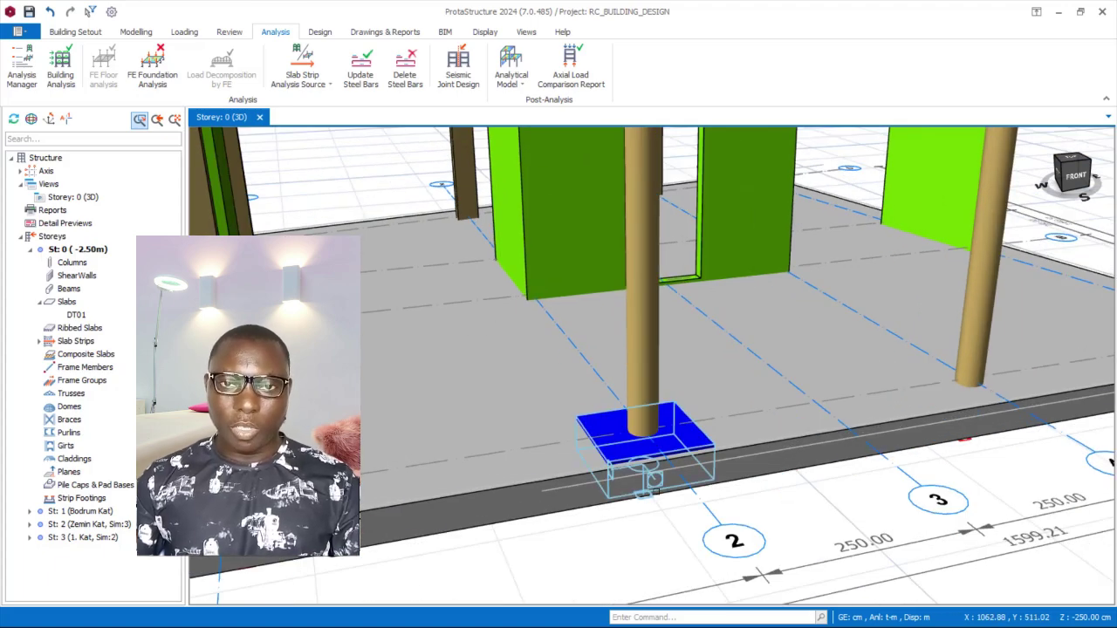
Step: Examine the whole building and the two drop panels on raft slab DT01 from several angles and distances
scroll(648, 476, "down", 3)
middle_click_drag(648, 479, 618, 498)
scroll(642, 497, "down", 5)
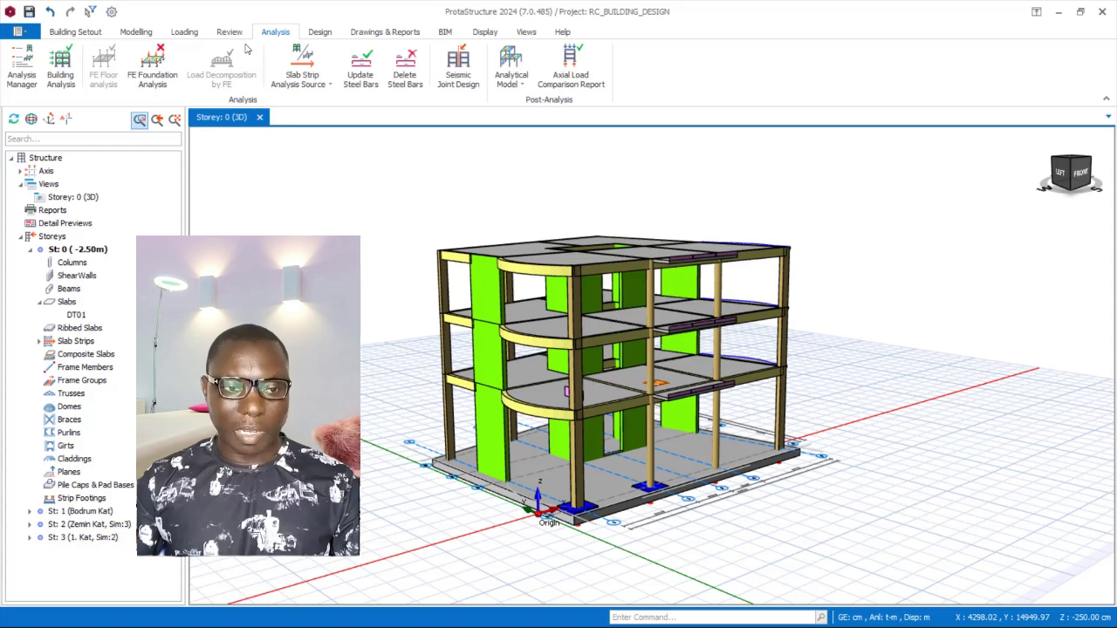
scroll(701, 455, "up", 2)
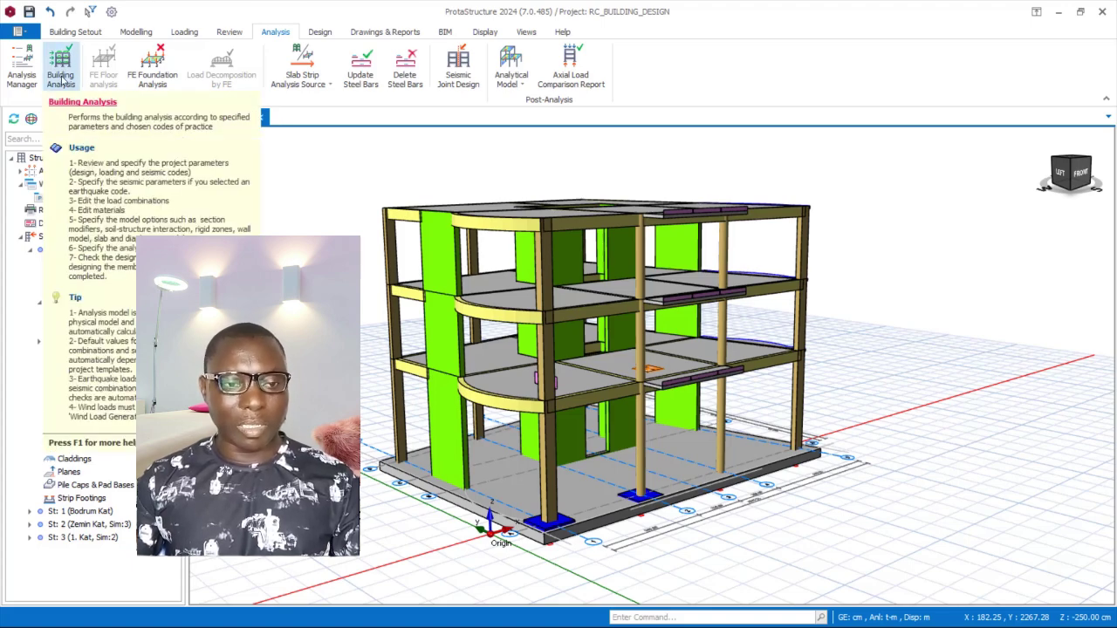
scroll(643, 546, "up", 3)
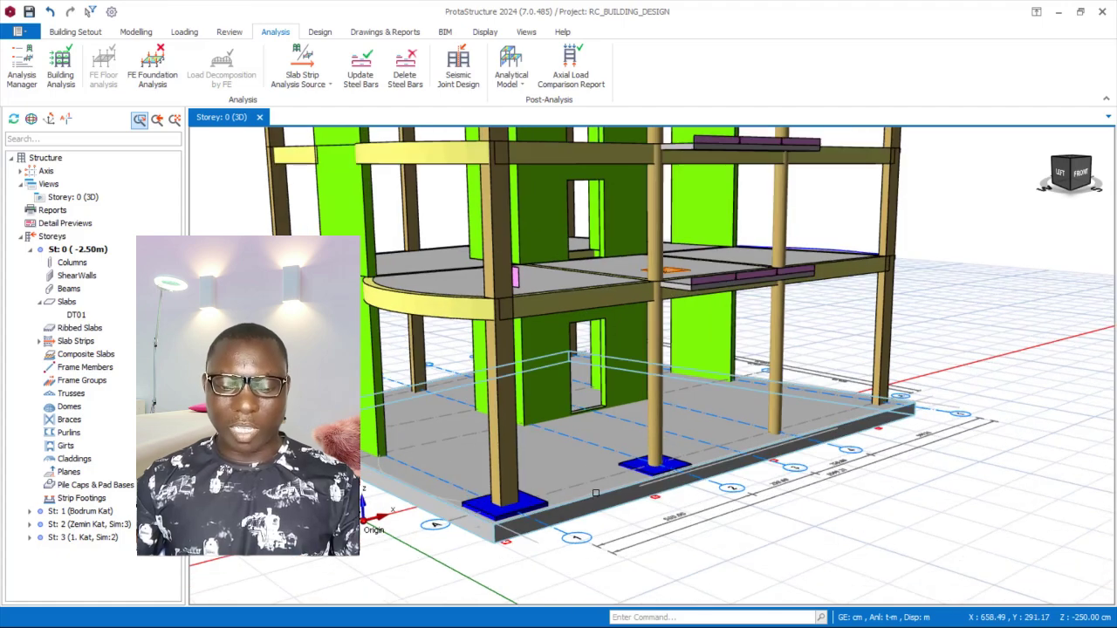
scroll(589, 438, "down", 3)
middle_click_drag(588, 438, 639, 515)
scroll(643, 507, "up", 1)
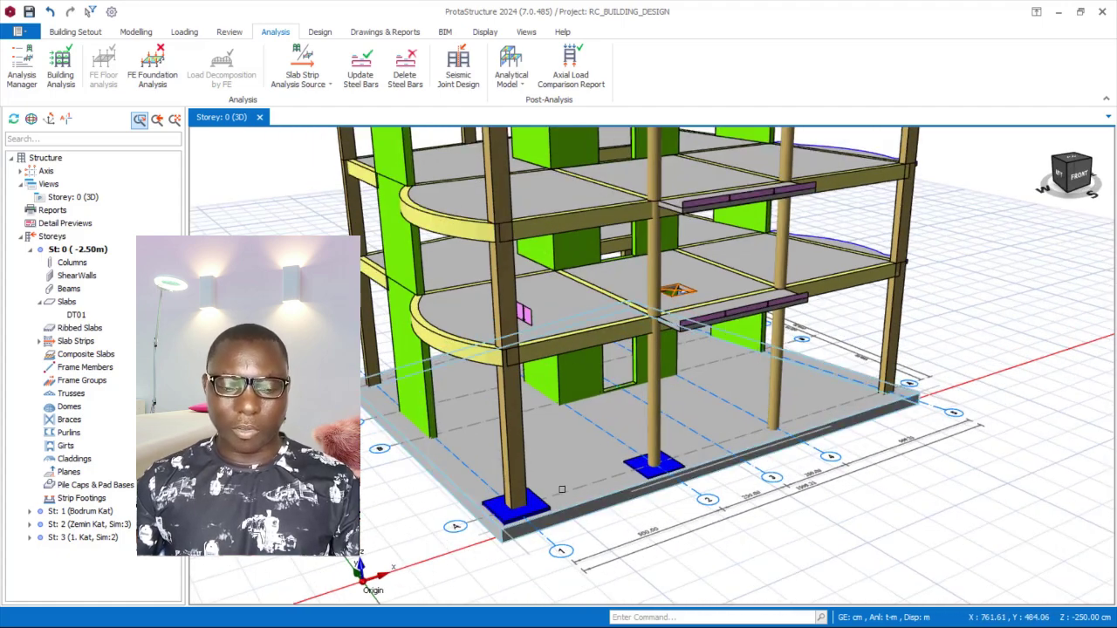
scroll(649, 484, "up", 1)
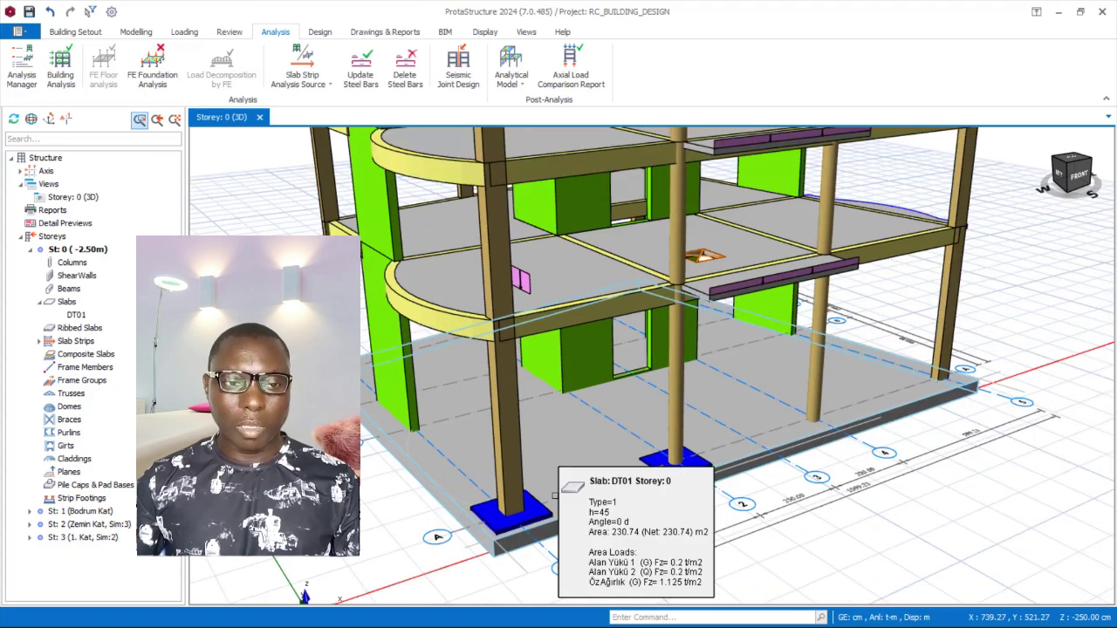
Step: Set the finite element foundation analysis to include column sections in the FE model and generate the floor mesh for Storey 0
left_click(142, 81)
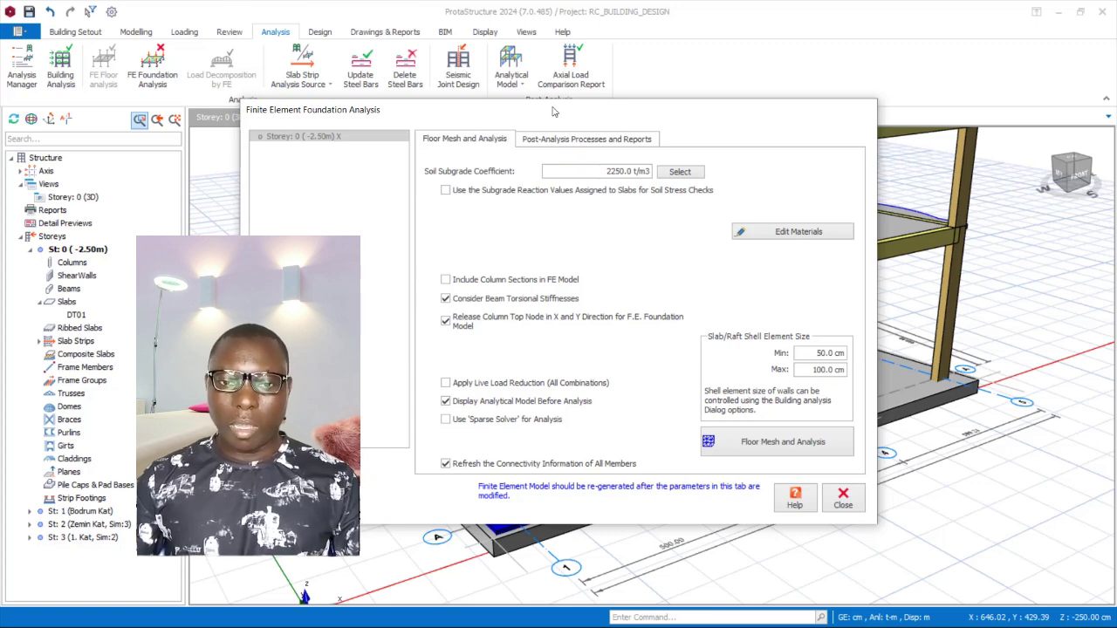
left_click_drag(568, 111, 639, 94)
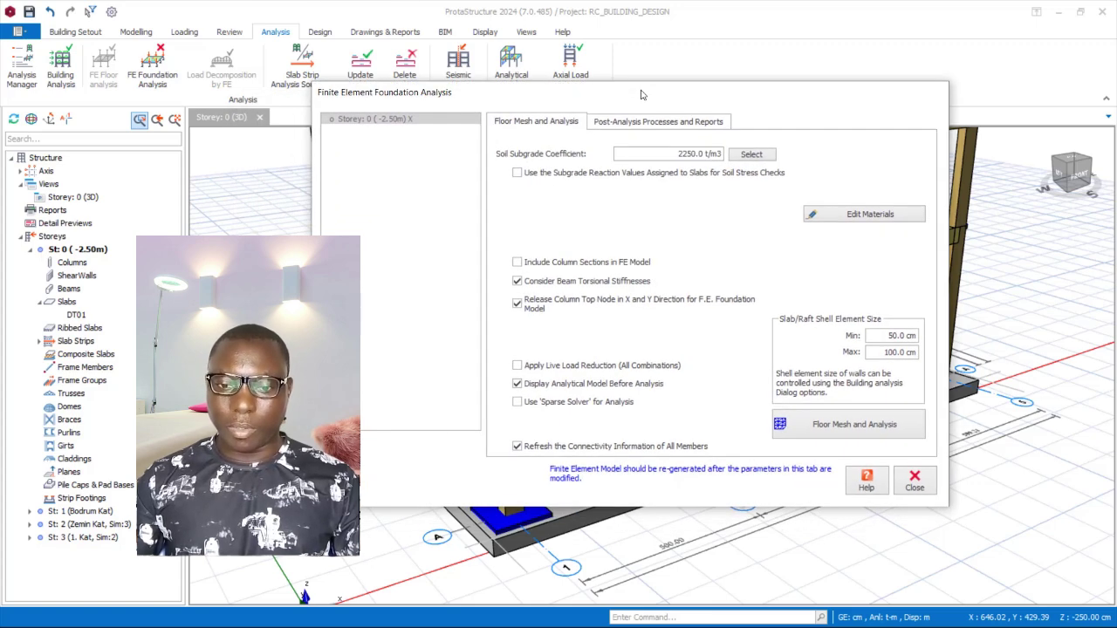
left_click(529, 261)
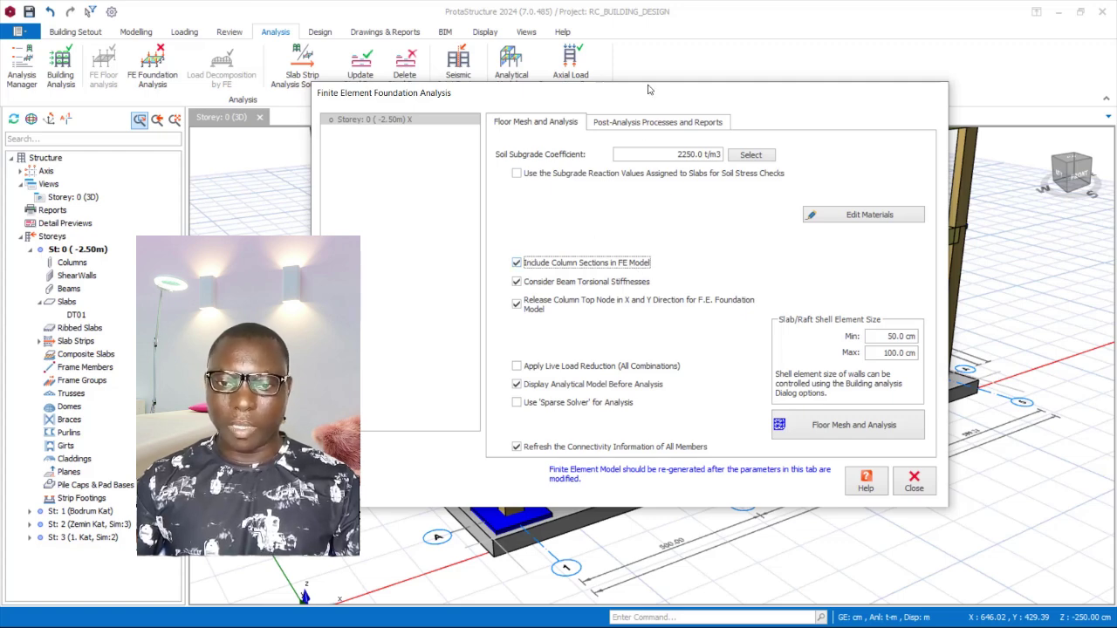
left_click_drag(651, 102, 635, 100)
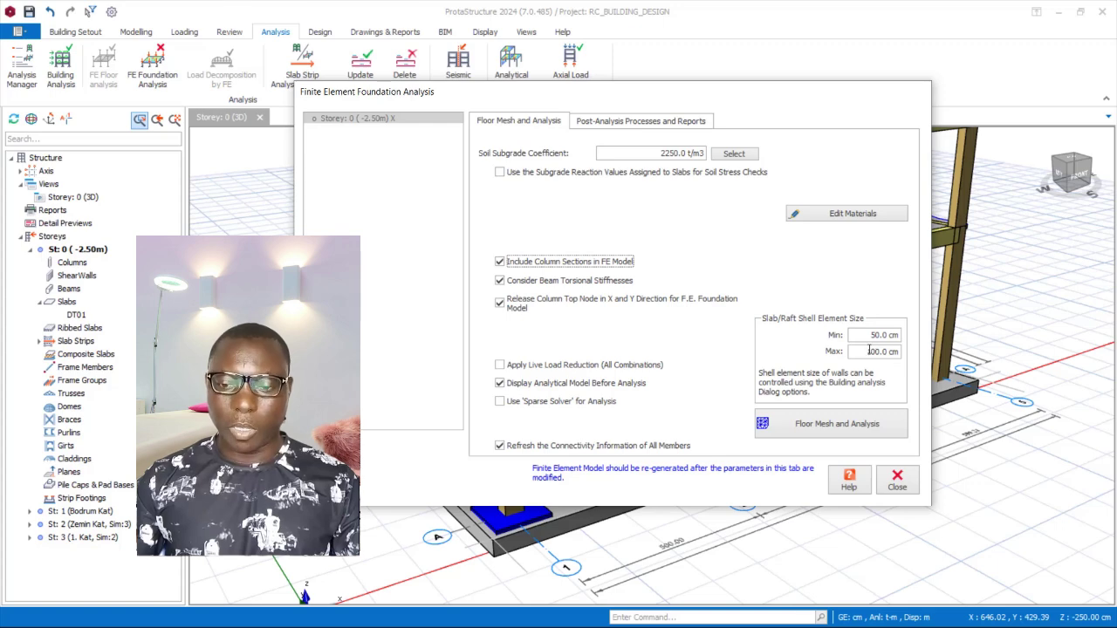
left_click(815, 434)
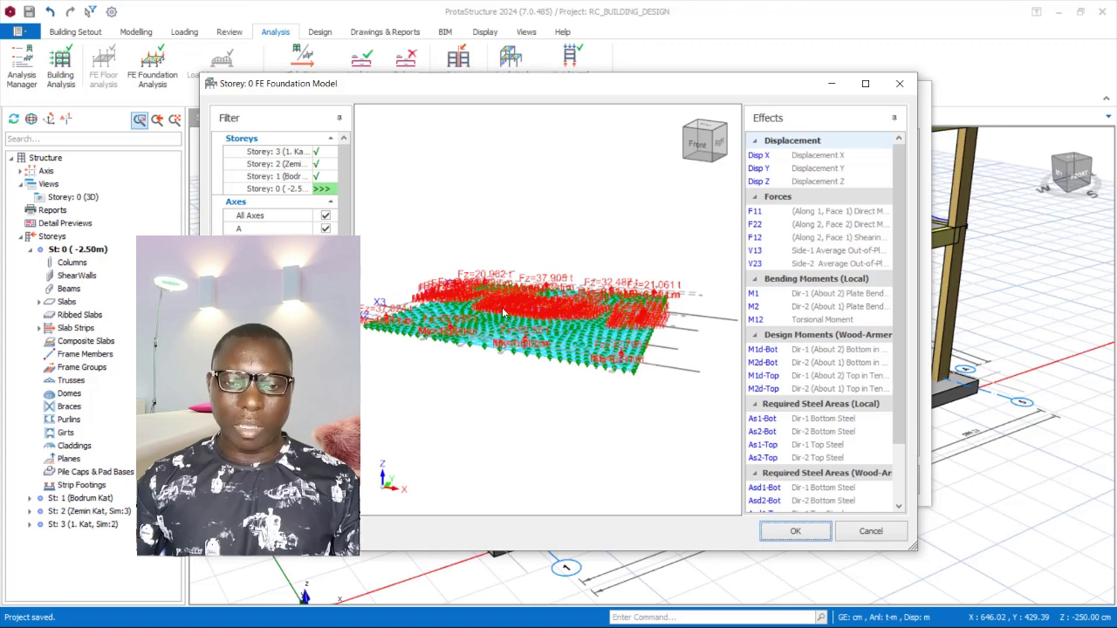
Step: Review the meshed FE foundation model from a higher angle and accept it to run the Storey 0 analysis
left_click(599, 377)
middle_click_drag(600, 377, 568, 394)
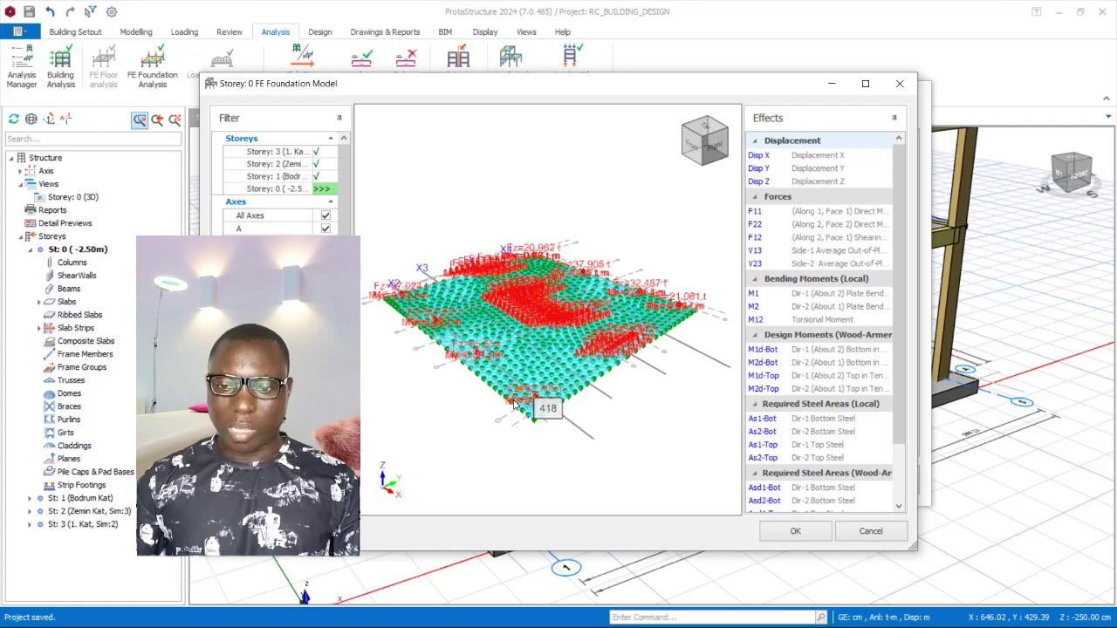
left_click(808, 534)
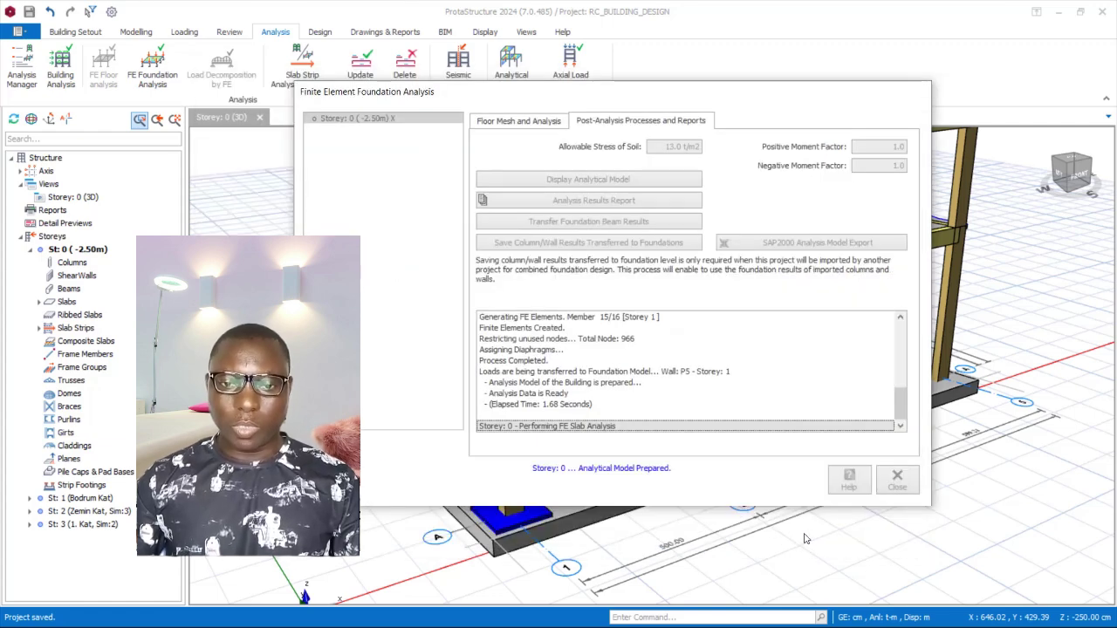
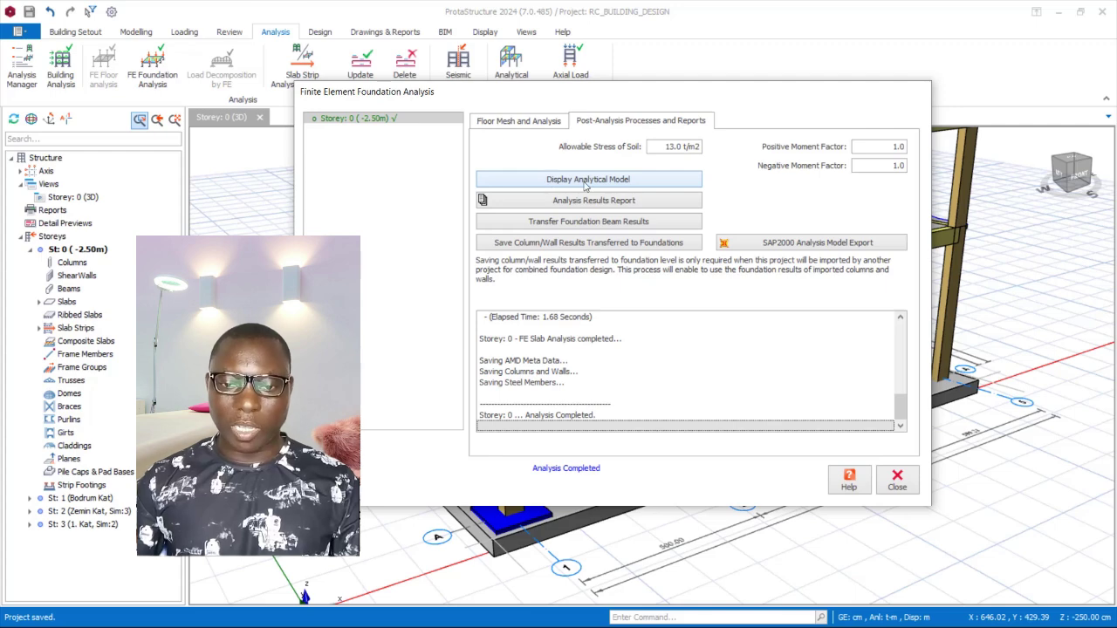
Step: Display the foundation's analytical model and go through the Disp X, Disp Y and Disp Z contours for the dead load case
left_click(588, 186)
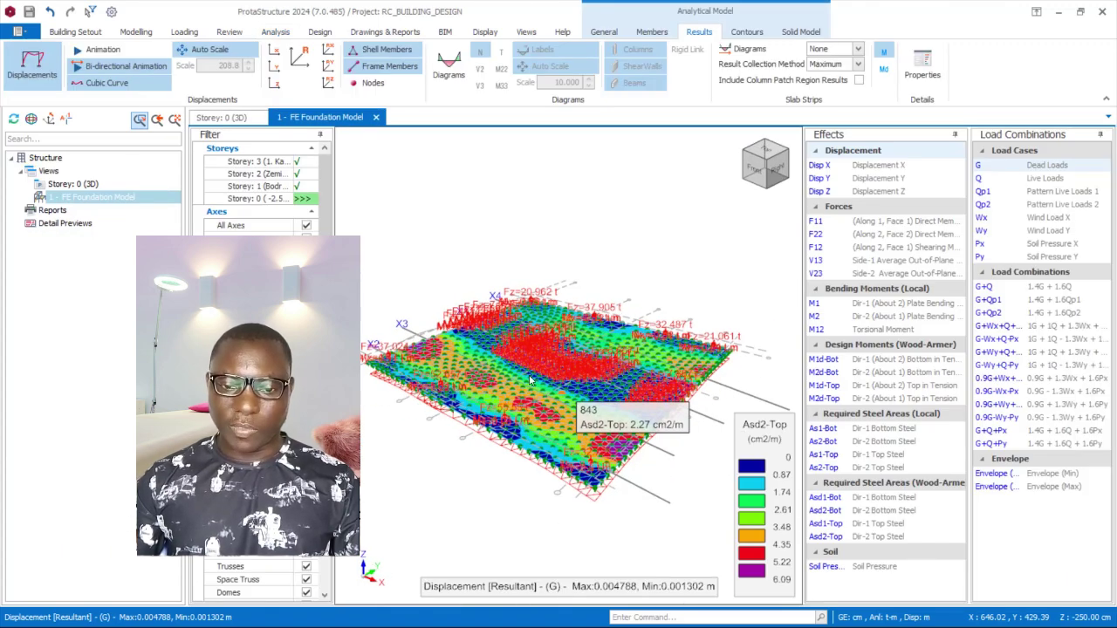
scroll(530, 380, "up", 2)
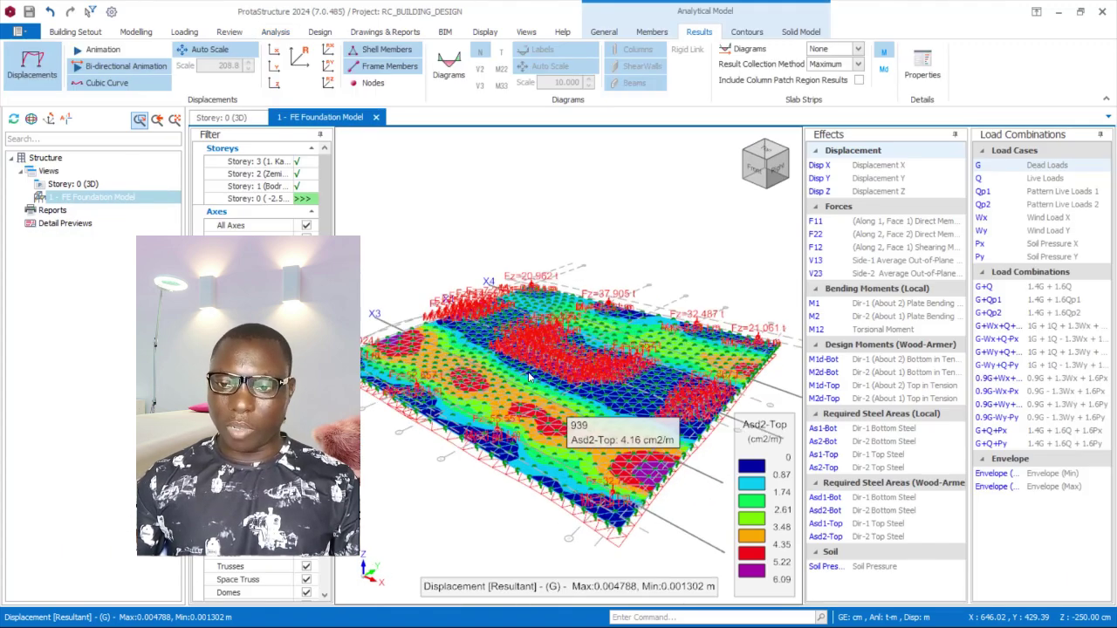
left_click(886, 166)
left_click(870, 179)
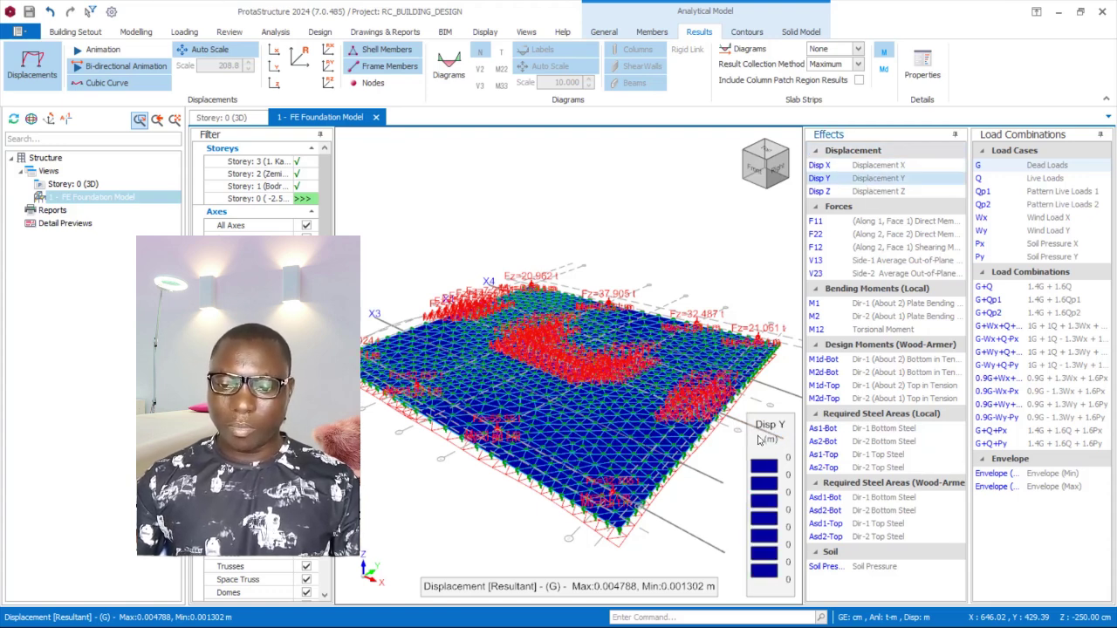
left_click(875, 193)
Step: Show the F11 and F22 direct membrane force contours on the raft and examine F22 around the wall loads
left_click(877, 221)
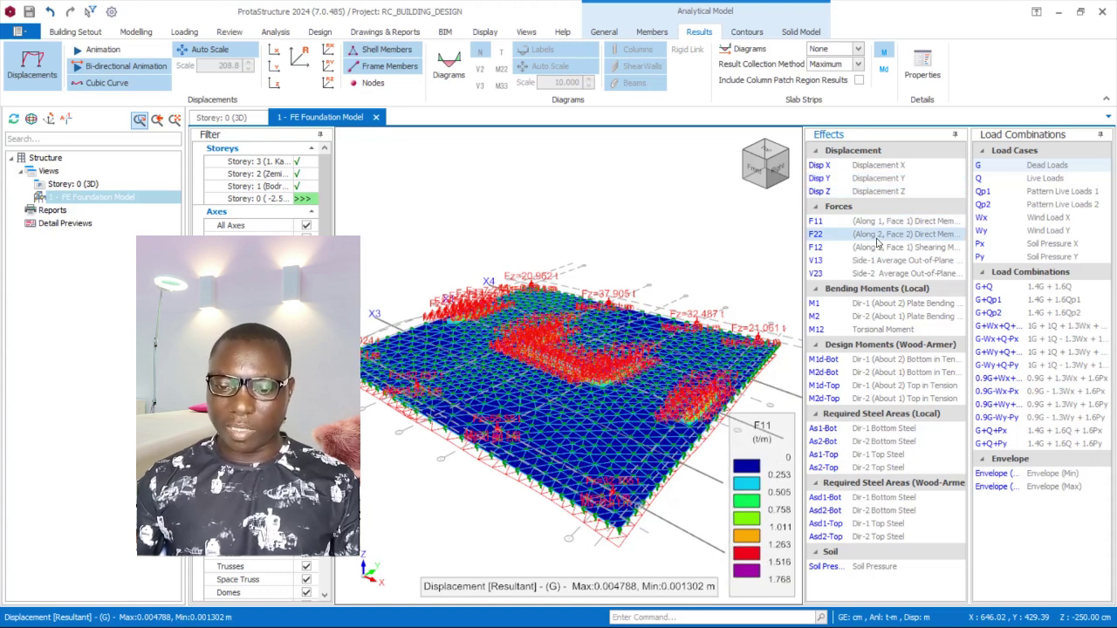
left_click(877, 235)
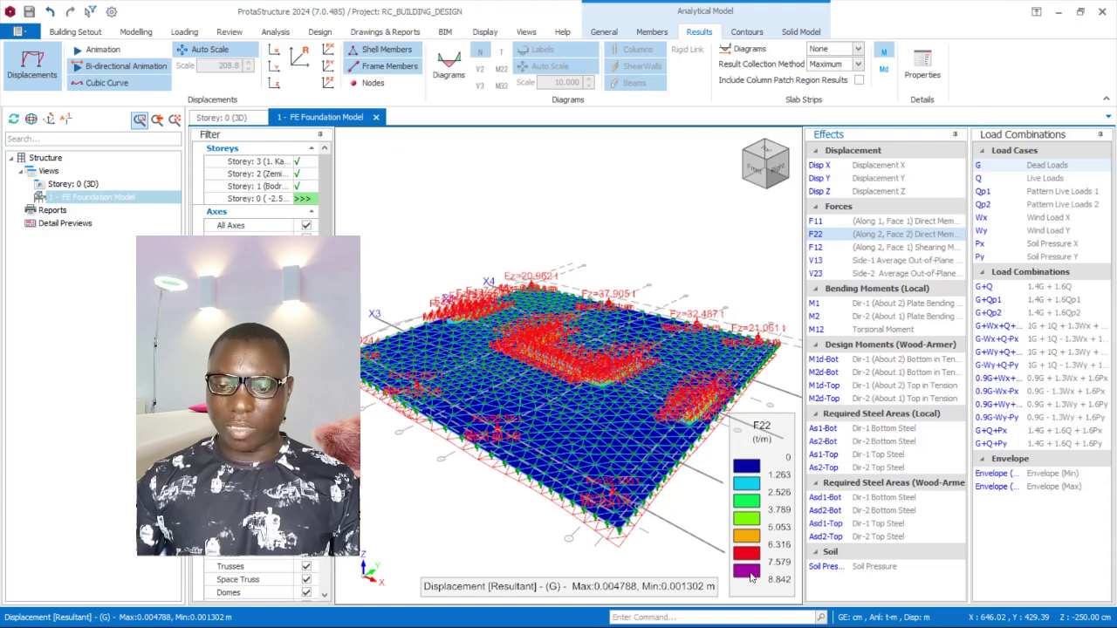
scroll(701, 422, "up", 3)
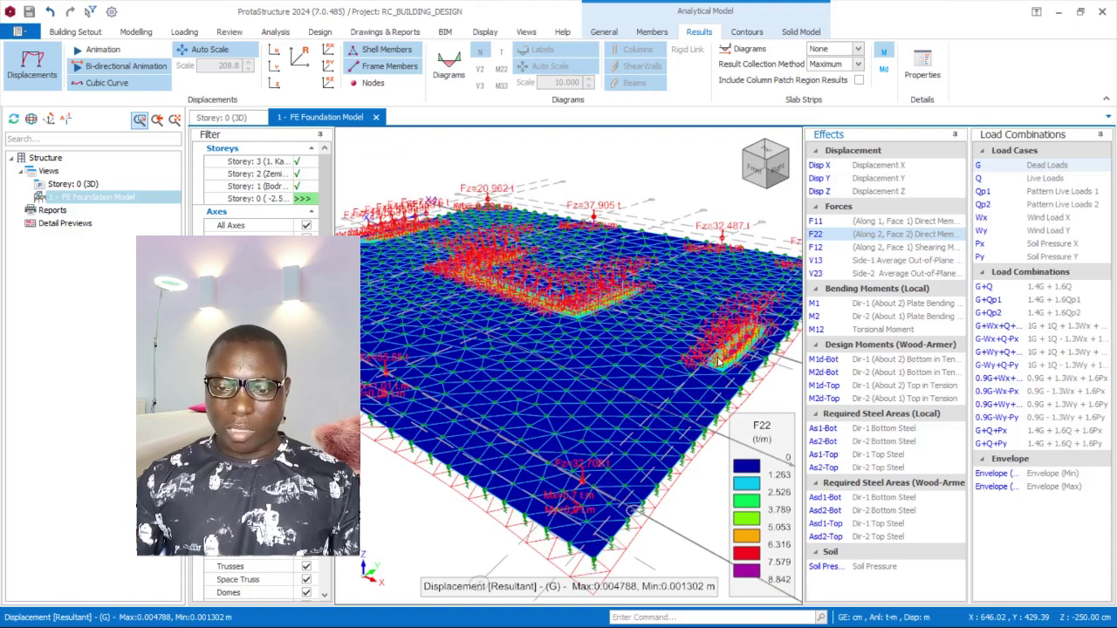
Step: Go through the raft's F12 and V13 force contours and its M1, M2 and M12 bending moment contours
scroll(720, 494, "down", 3)
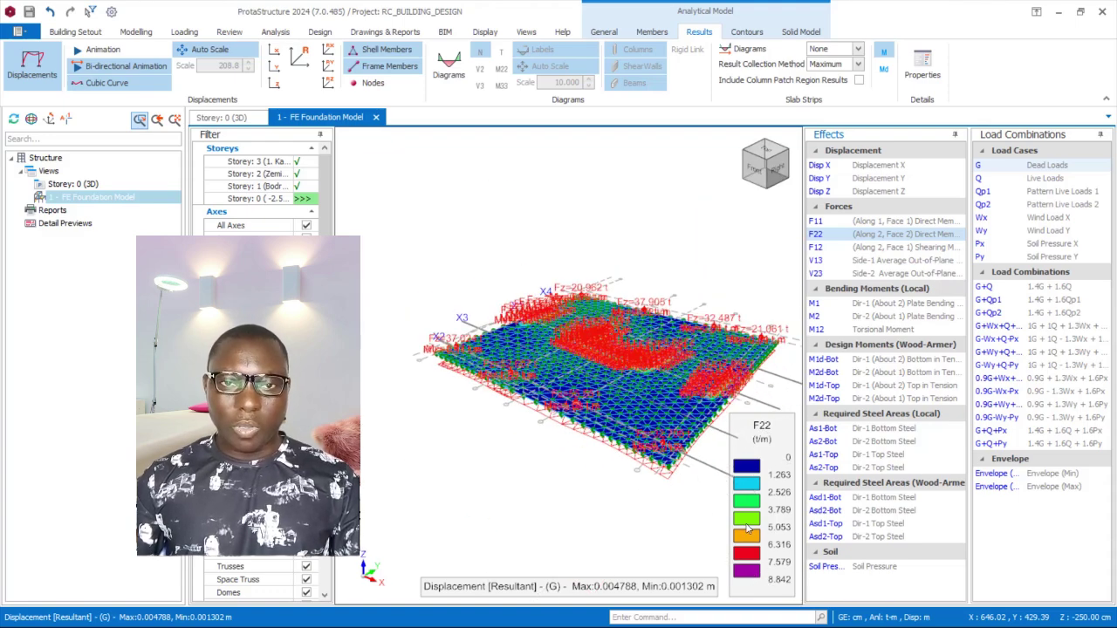
left_click(884, 250)
left_click(879, 264)
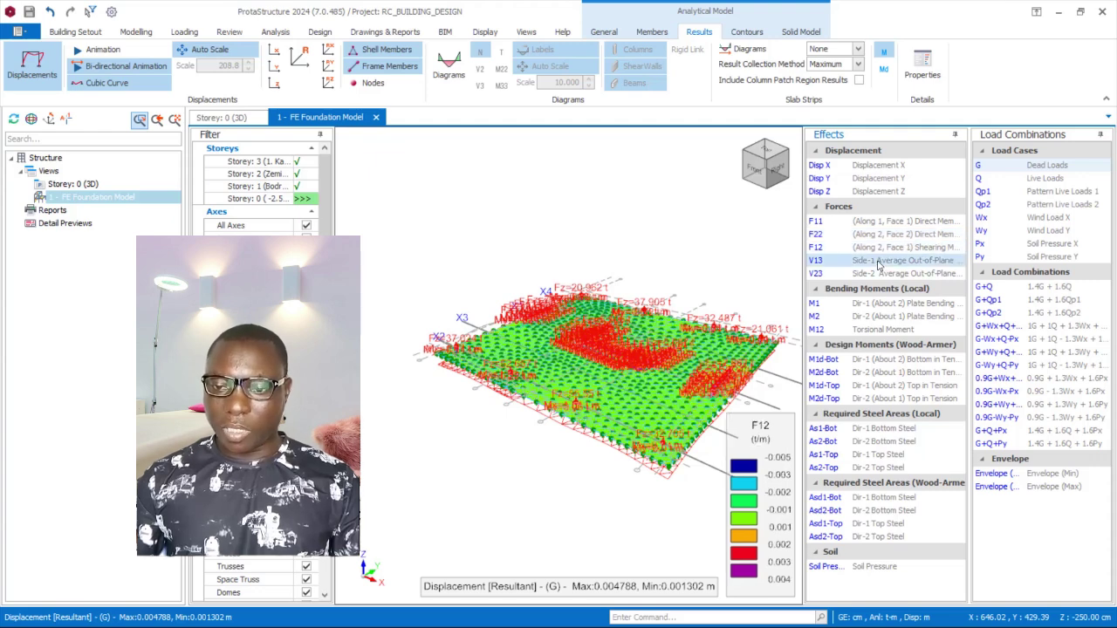
left_click(890, 303)
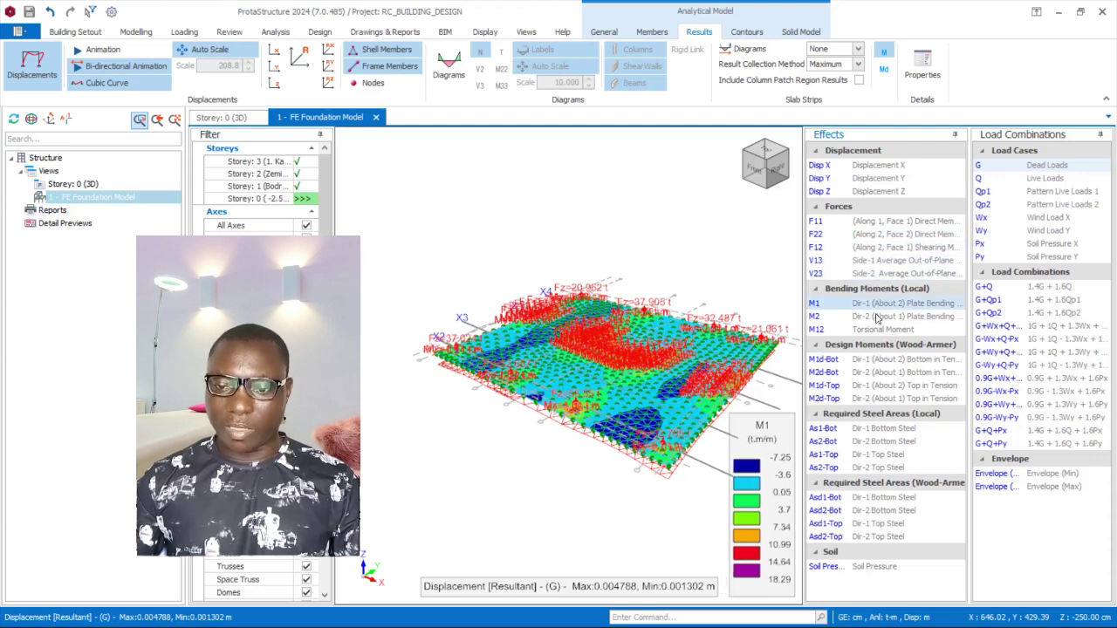
left_click(873, 317)
left_click(876, 330)
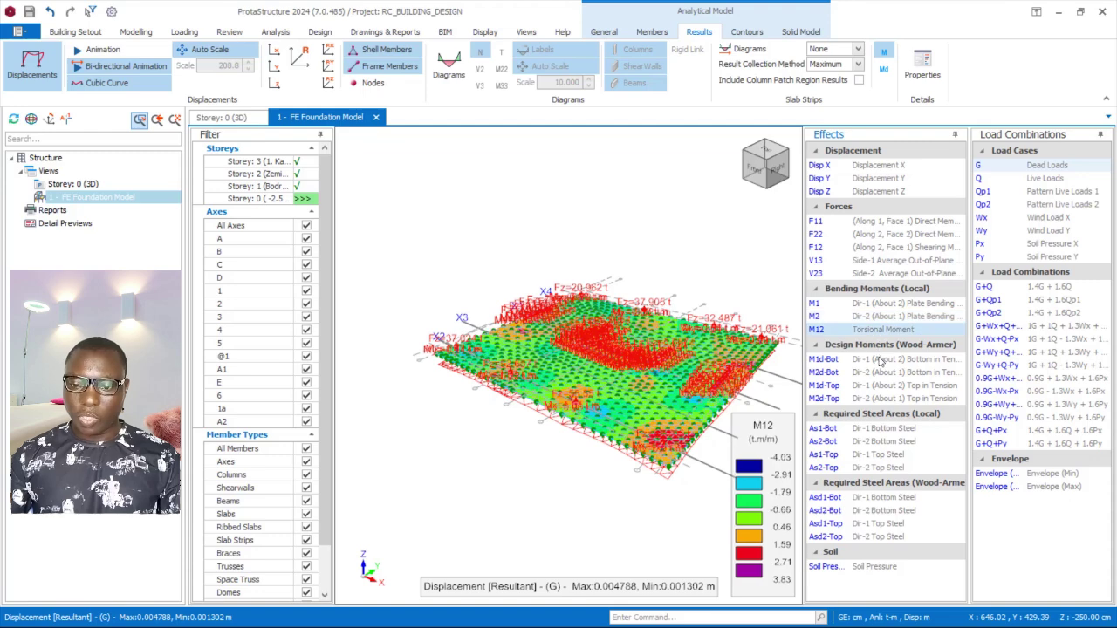
Step: Go through the Wood-Armer design moment contours M1d-Bot, M2d-Bot, M1d-Top and M2d-Top on the raft
left_click(878, 359)
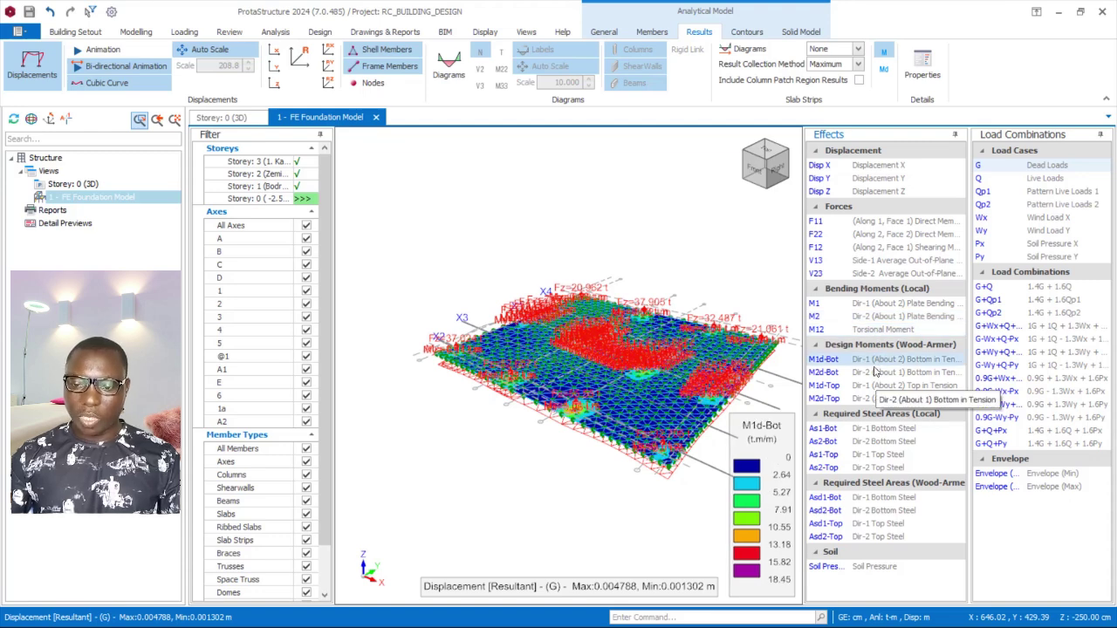
left_click(875, 372)
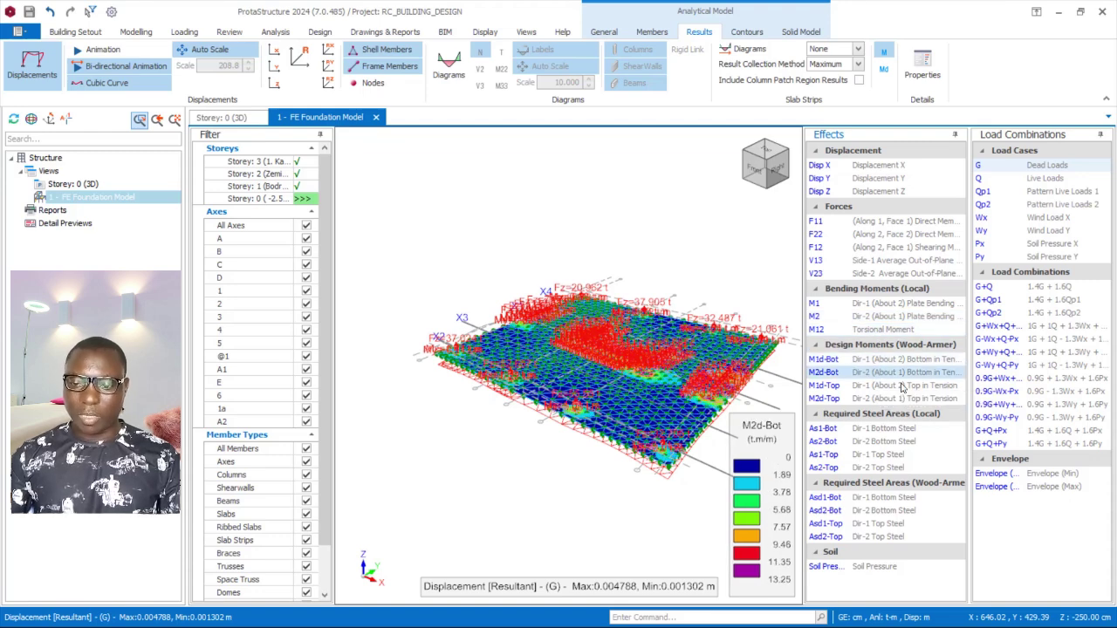
left_click(896, 389)
left_click(885, 398)
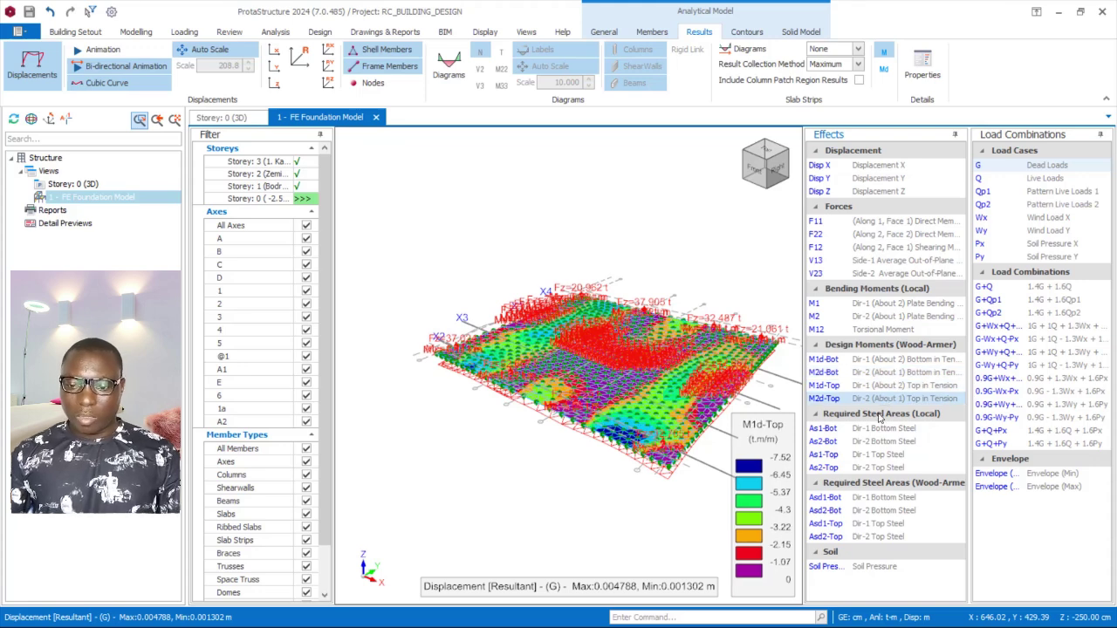
Step: Review the local required steel area contours As1-Bot, As2-Bot, As1-Top and As2-Top, examining As2-Top more closely
left_click(865, 429)
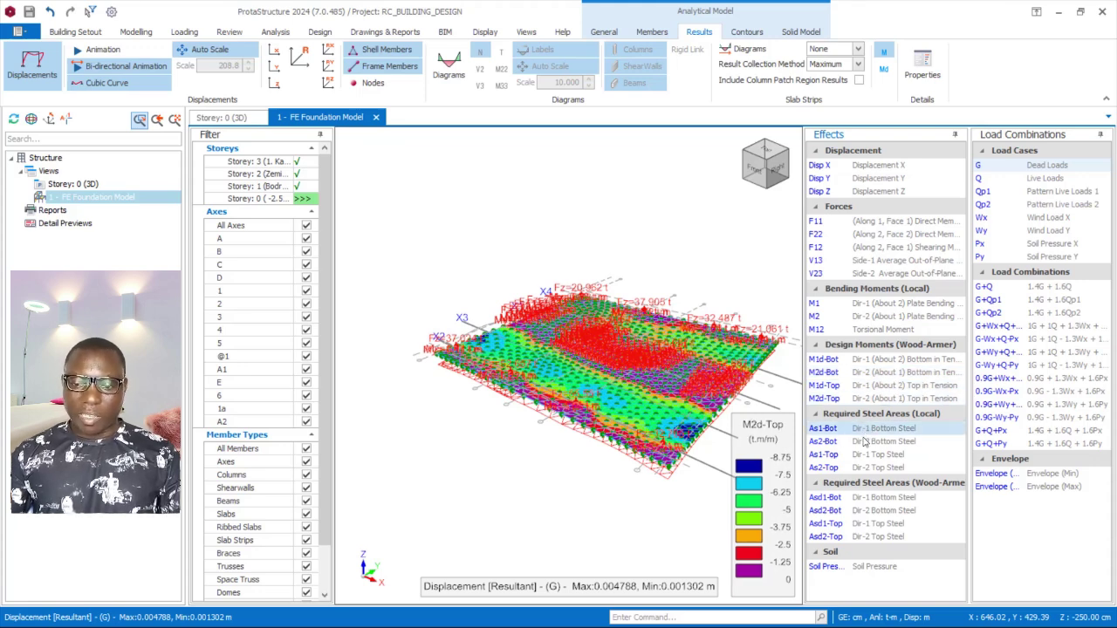
left_click(865, 442)
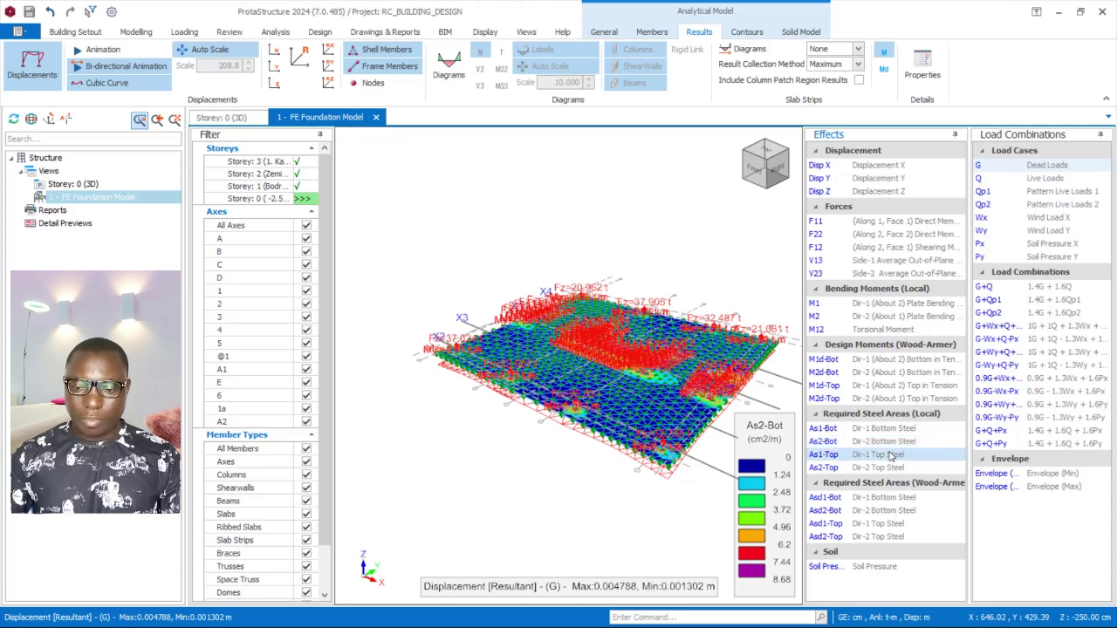
left_click(877, 461)
left_click(871, 468)
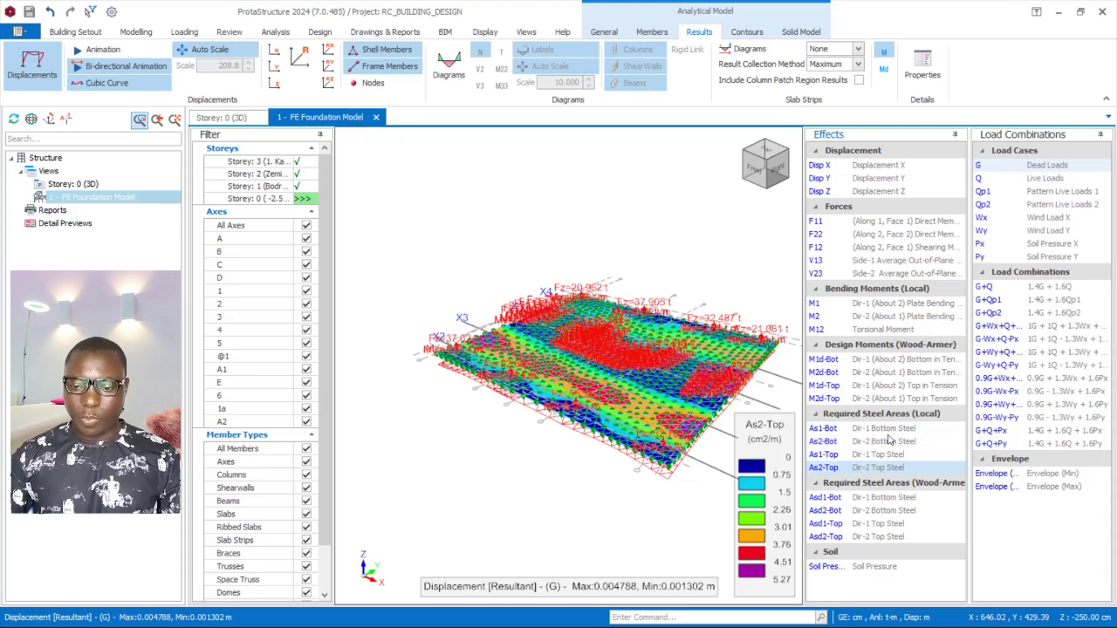
scroll(672, 406, "up", 2)
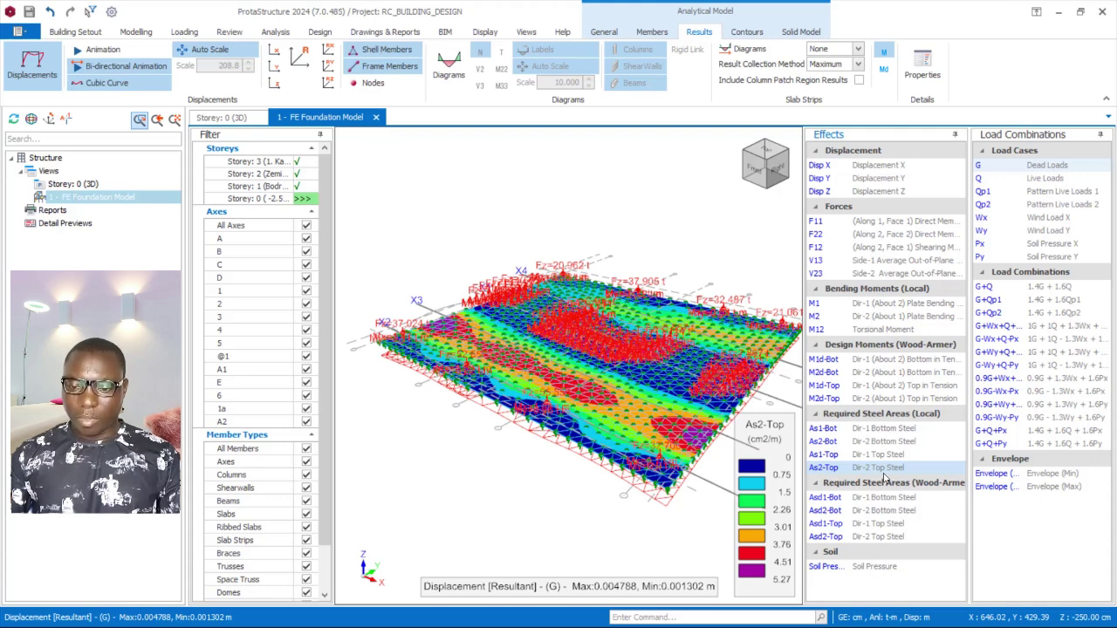
Step: Go through the Wood-Armer required steel area contours Asd1-Bot, Asd2-Bot, Asd1-Top and Asd2-Top
left_click(870, 498)
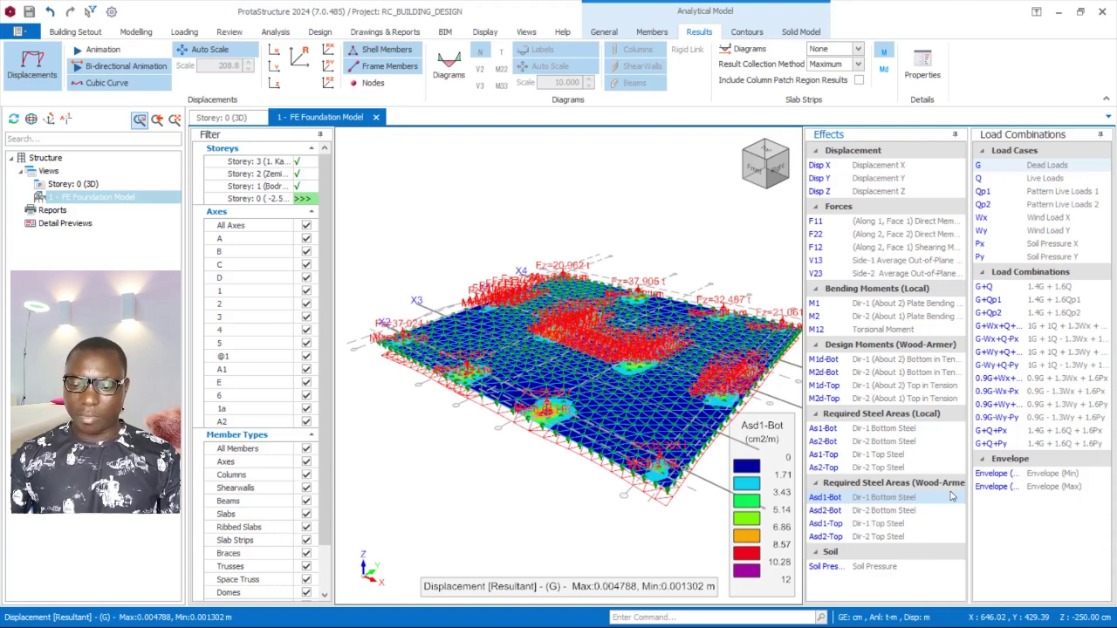
left_click(884, 512)
left_click(880, 524)
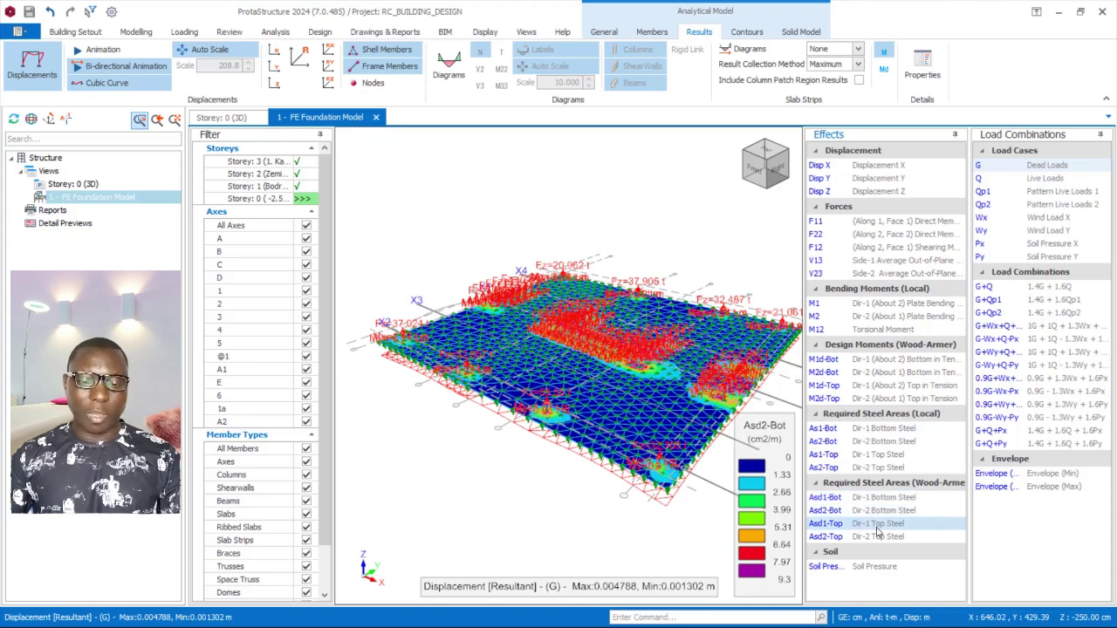
left_click(878, 538)
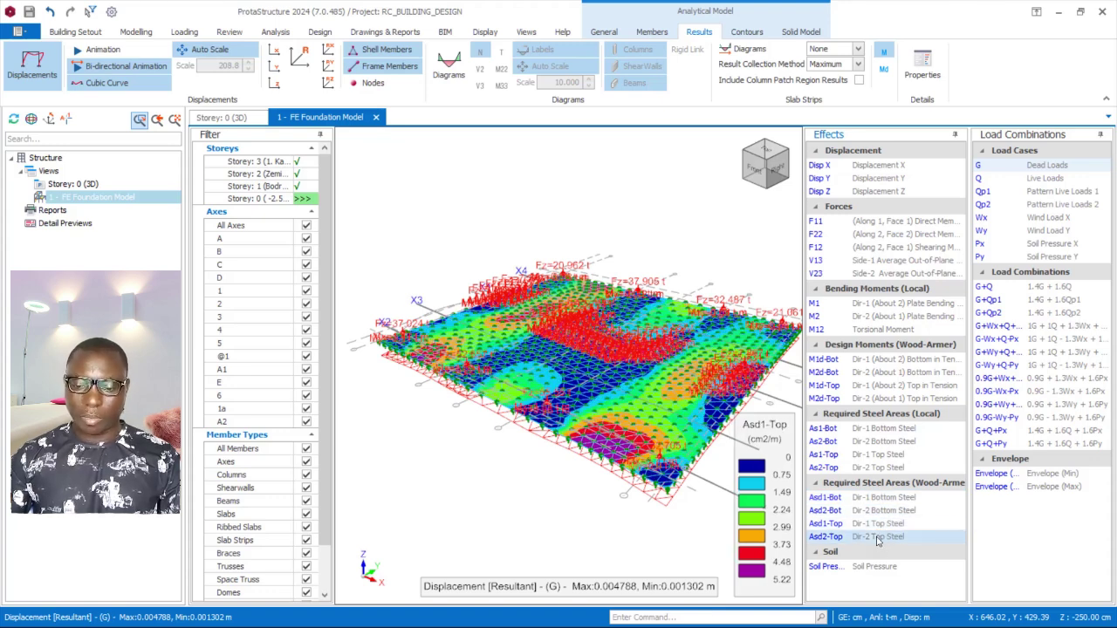
Step: Display the soil pressure contour under the raft and animate the foundation's displacement
left_click(830, 568)
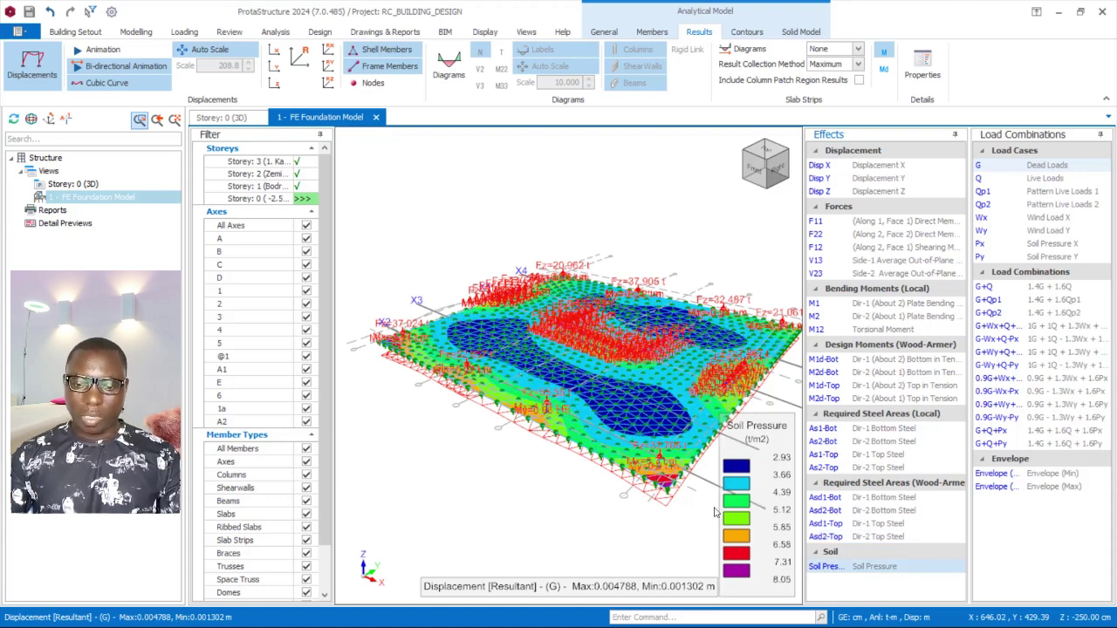
scroll(622, 377, "up", 2)
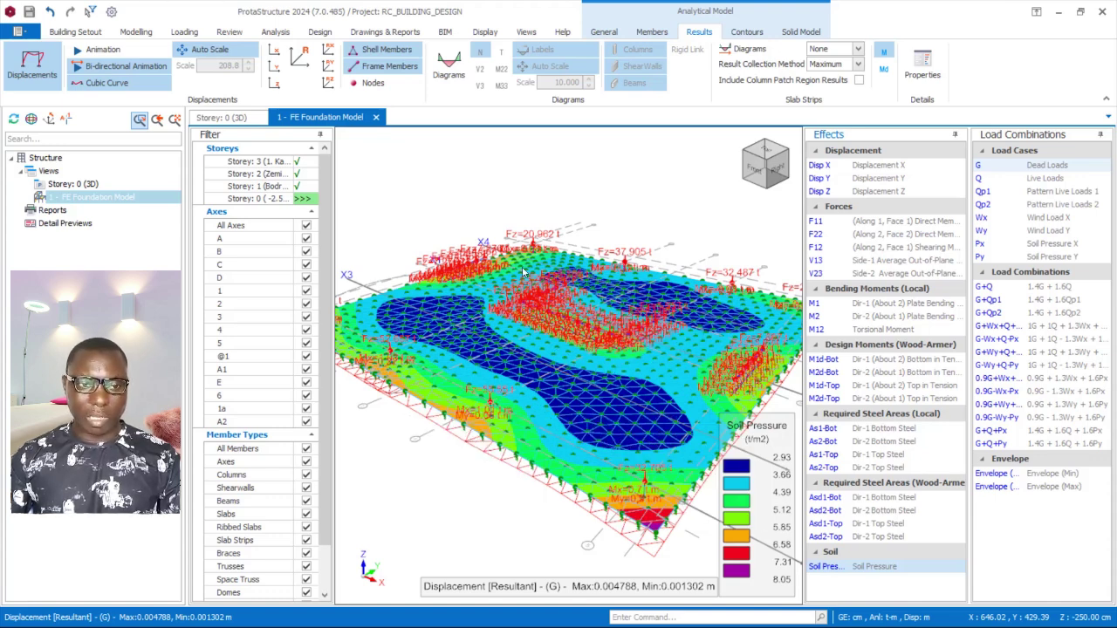
left_click(97, 50)
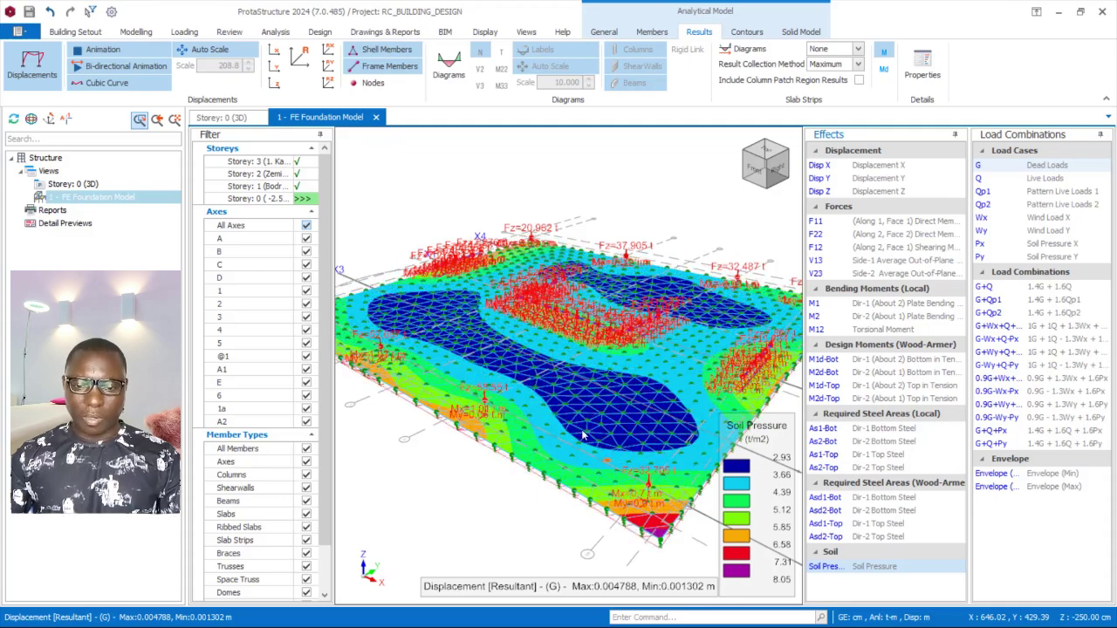
scroll(650, 305, "down", 2)
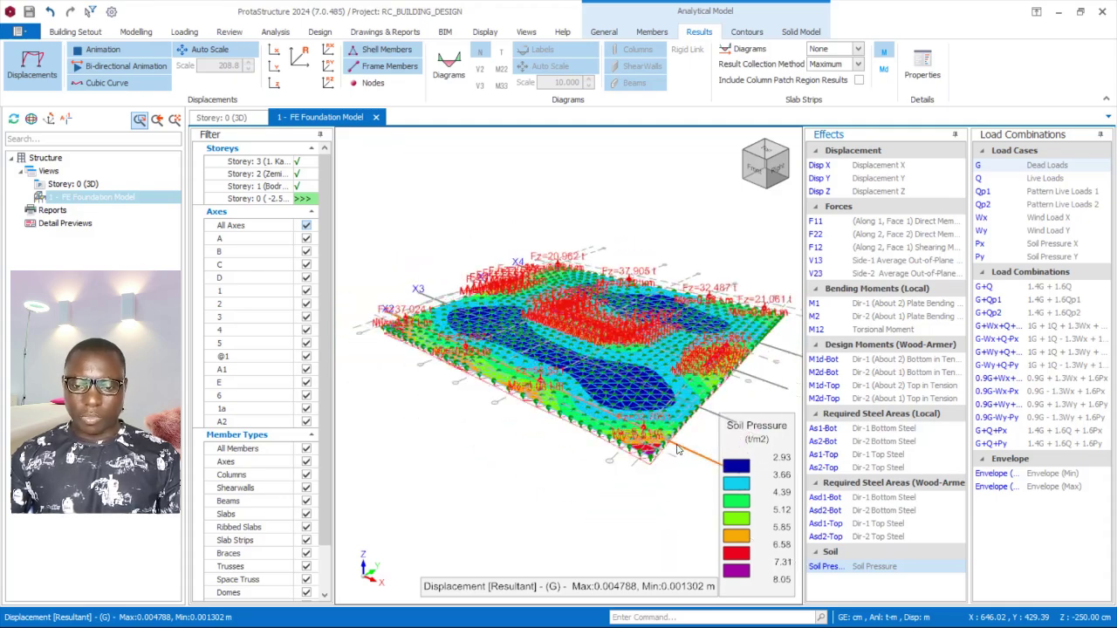
scroll(668, 443, "up", 2)
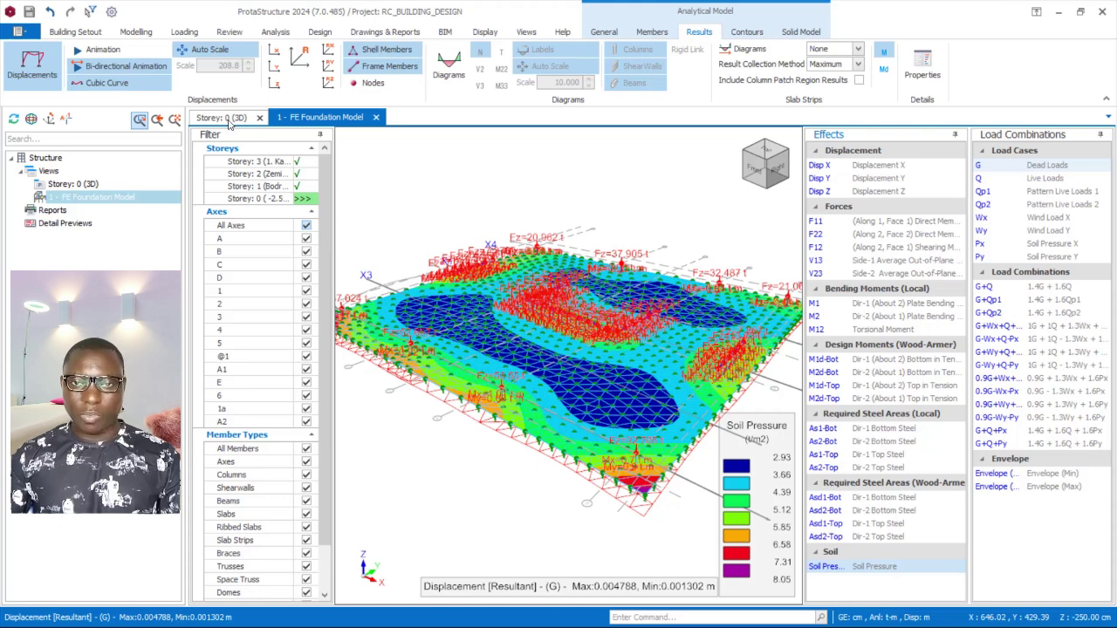
Step: Close the FE foundation model and inspect the drop panels under the axis A columns in the 3D building view
left_click(375, 116)
scroll(688, 527, "up", 3)
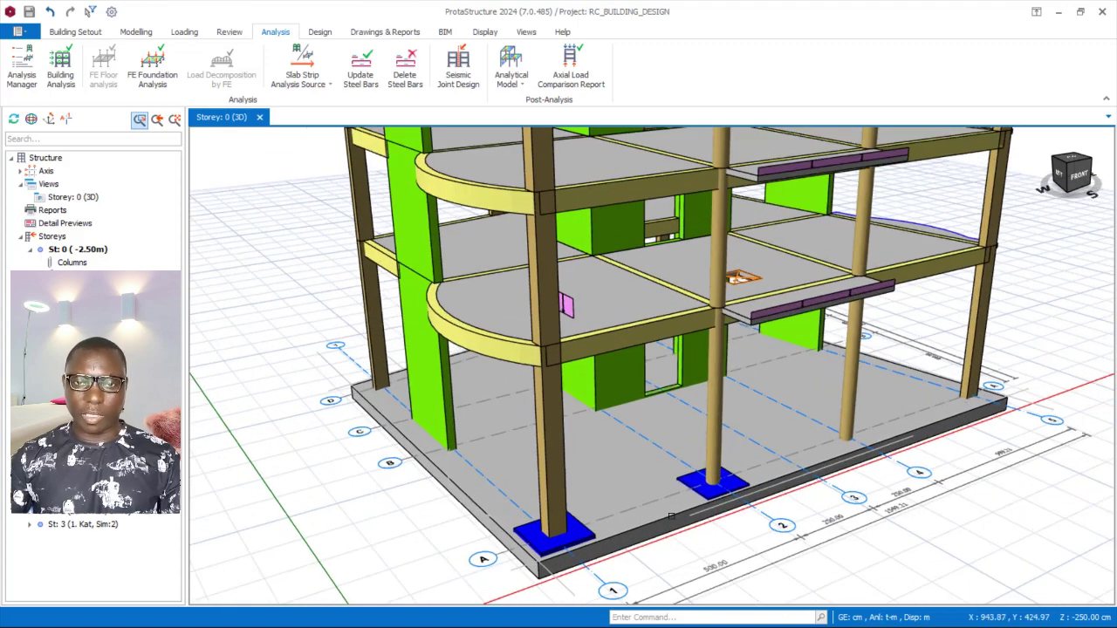
scroll(709, 505, "up", 1)
scroll(707, 503, "down", 3)
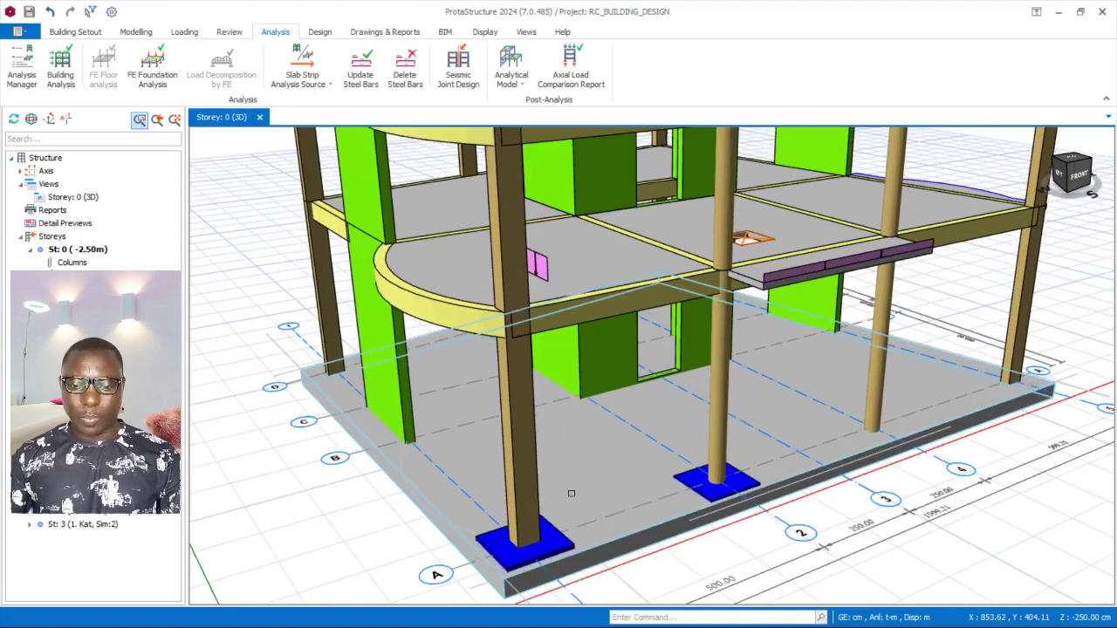
scroll(698, 515, "up", 2)
scroll(712, 481, "up", 2)
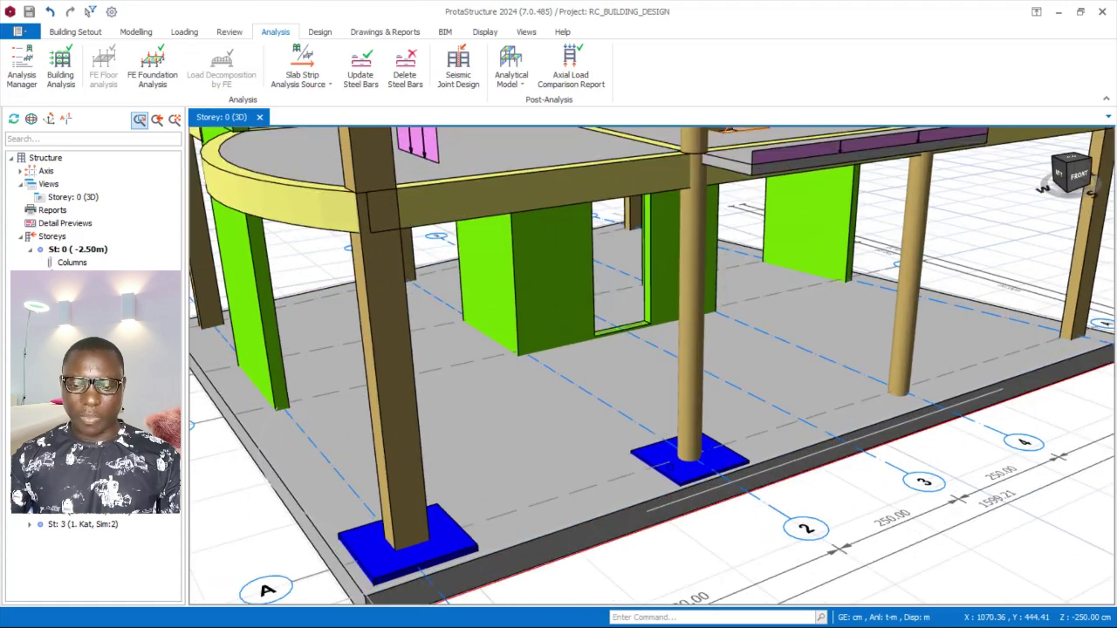
scroll(688, 490, "down", 2)
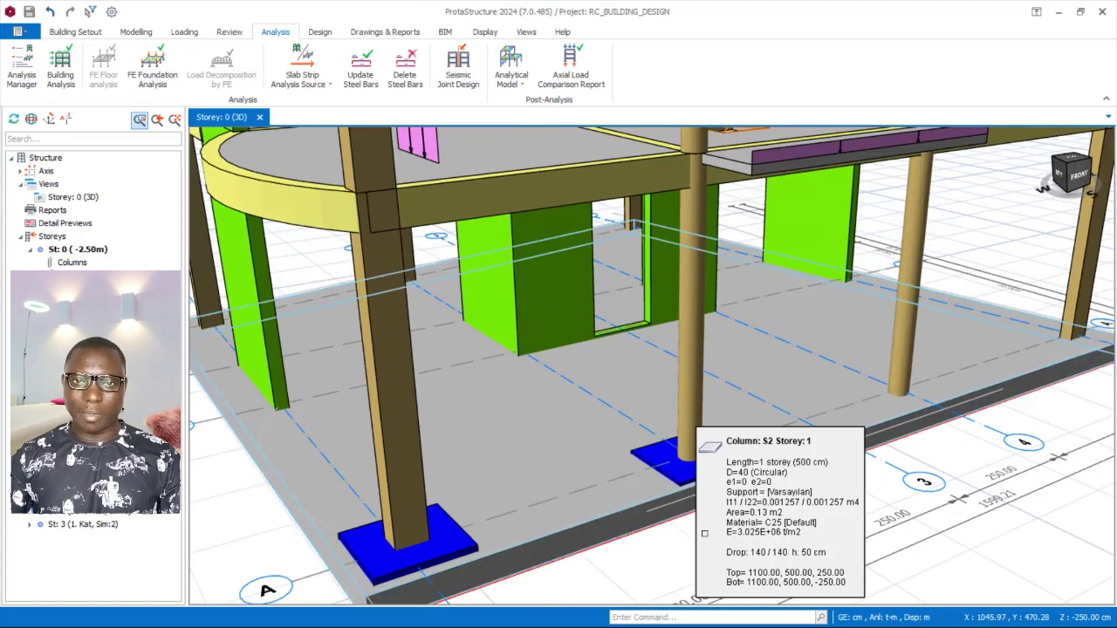
scroll(649, 496, "down", 2)
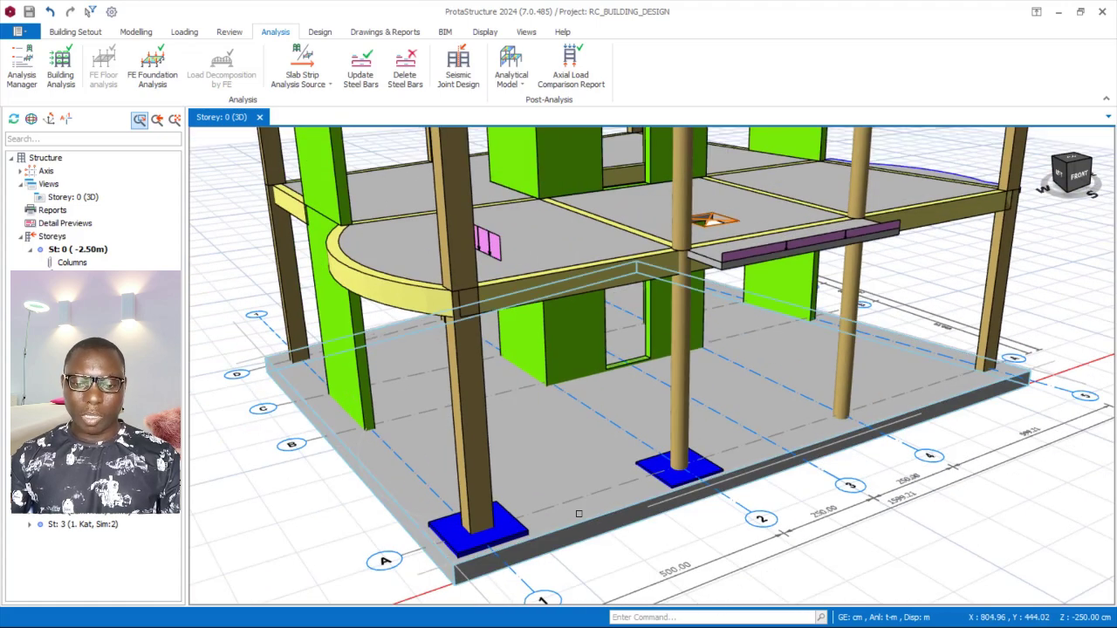
Step: Hide the raft slab of Storey 0 in the 3D view to expose the full drop panels
left_click(549, 448)
right_click(547, 436)
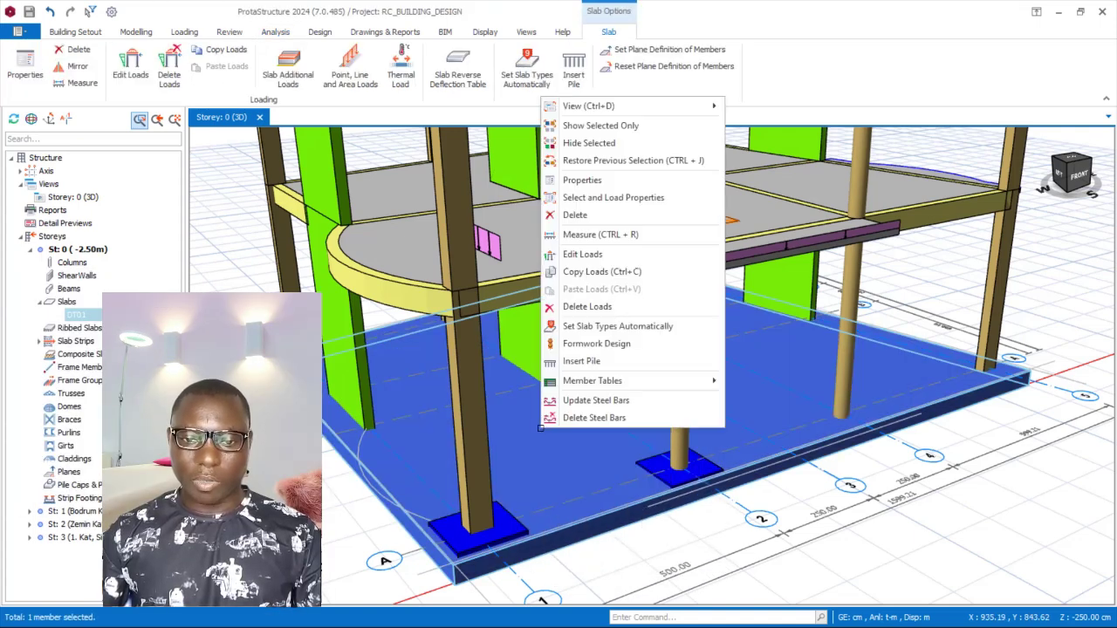
left_click(589, 143)
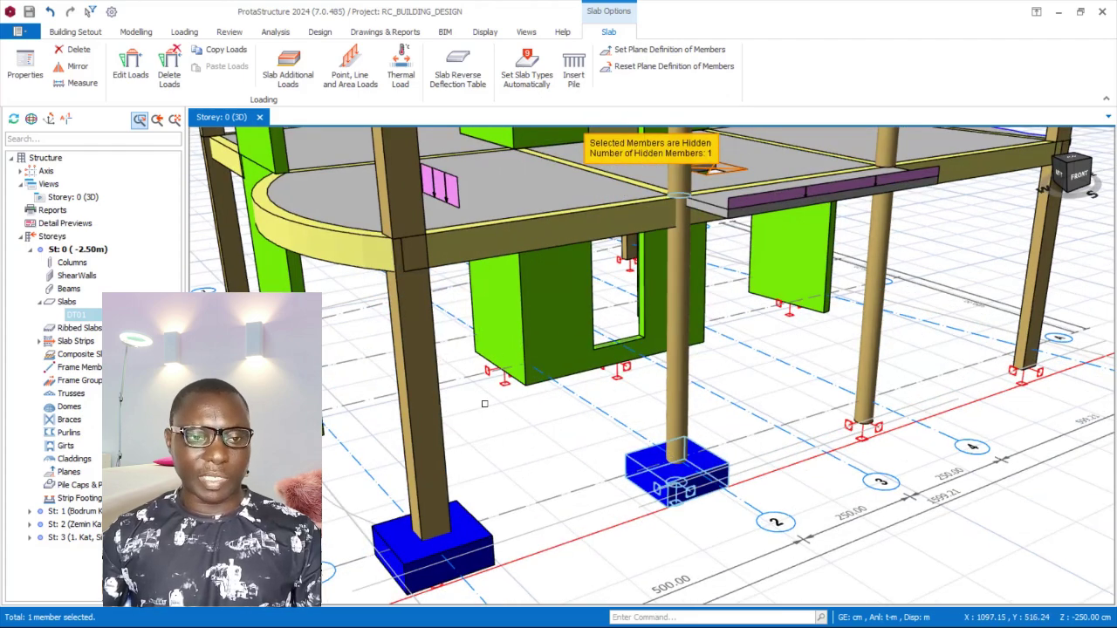
Step: Switch Storey 0 to the plan view and examine the drop panel around circular column S2 at axes A and 2
right_click(76, 201)
left_click(60, 203)
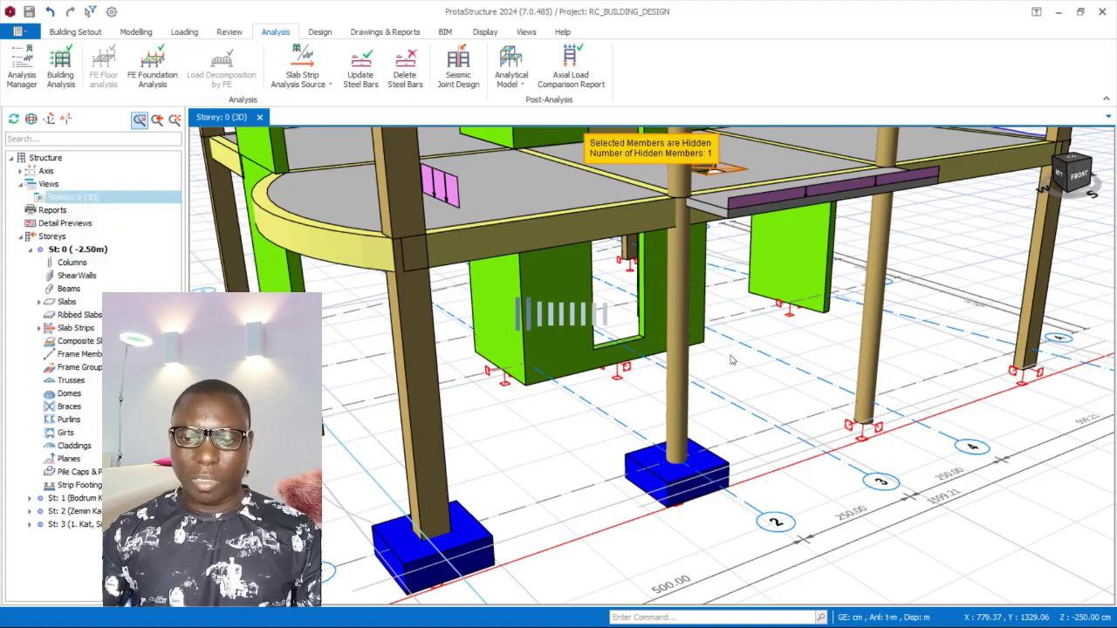
key("F3")
scroll(516, 396, "up", 3)
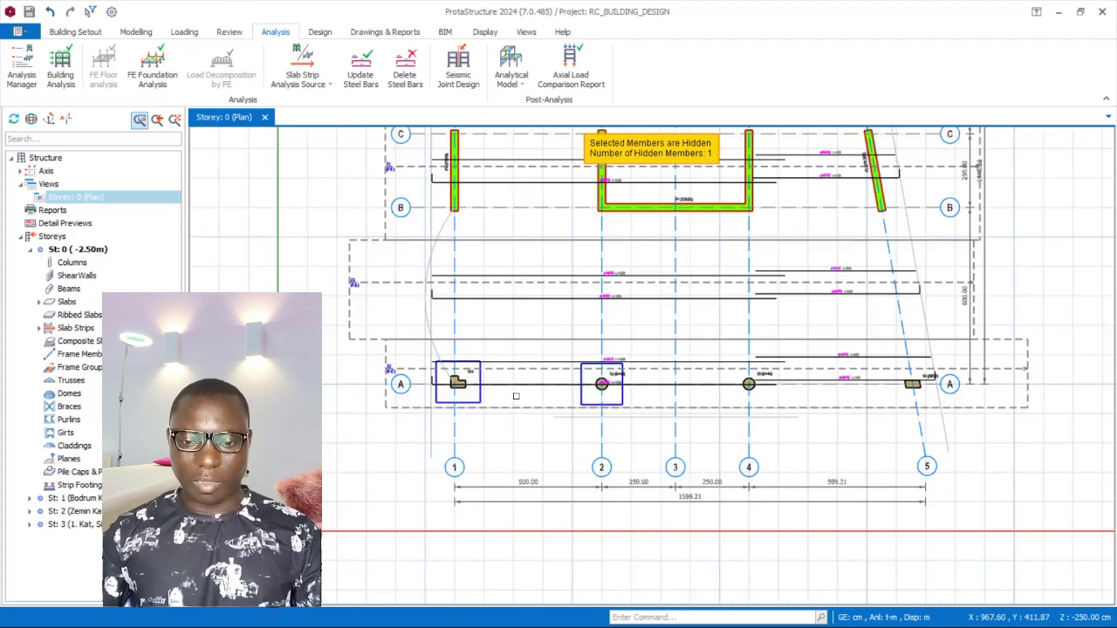
scroll(516, 397, "up", 5)
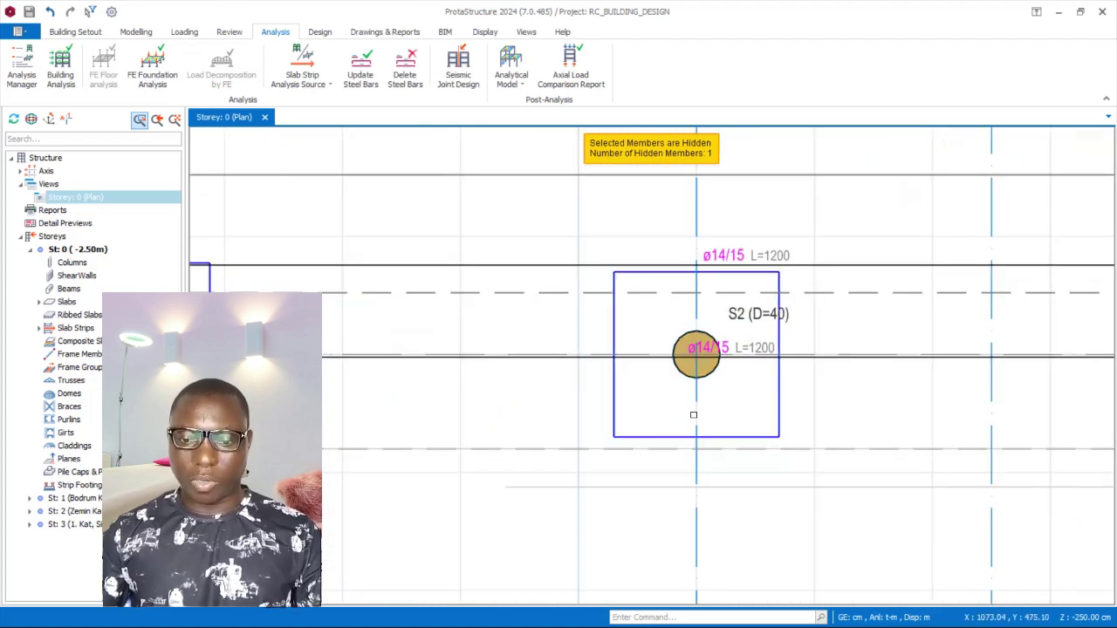
scroll(693, 415, "up", 1)
scroll(553, 401, "down", 2)
scroll(717, 358, "up", 1)
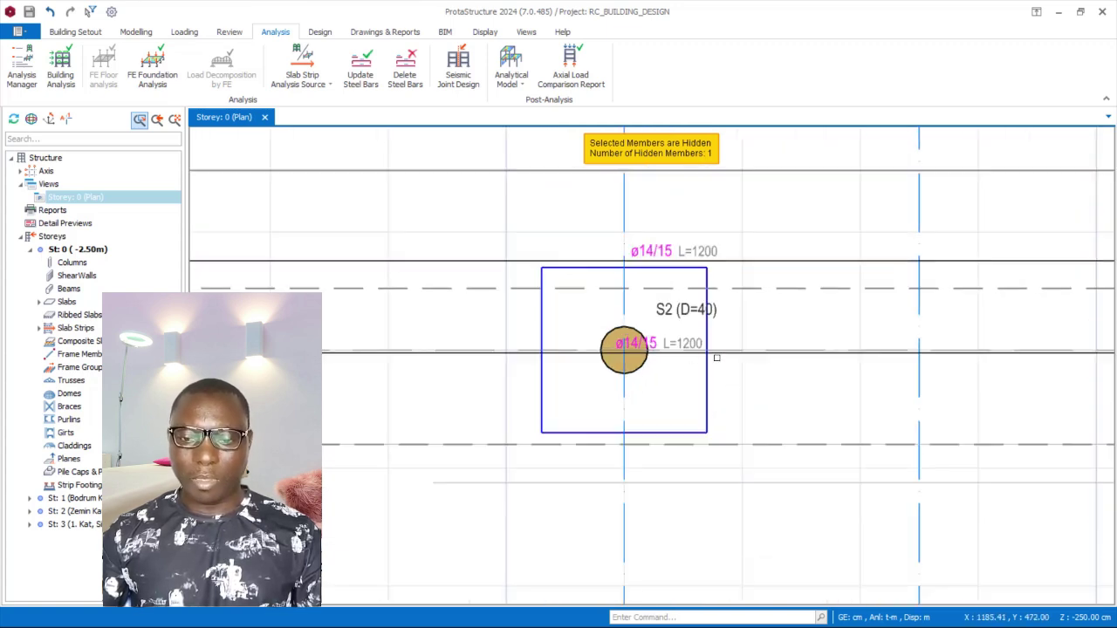
Step: Set the spacing of Top Rebar 1 and Top Rebar 2 to 15 cm in the drop panel of circular column S2
left_click(675, 311)
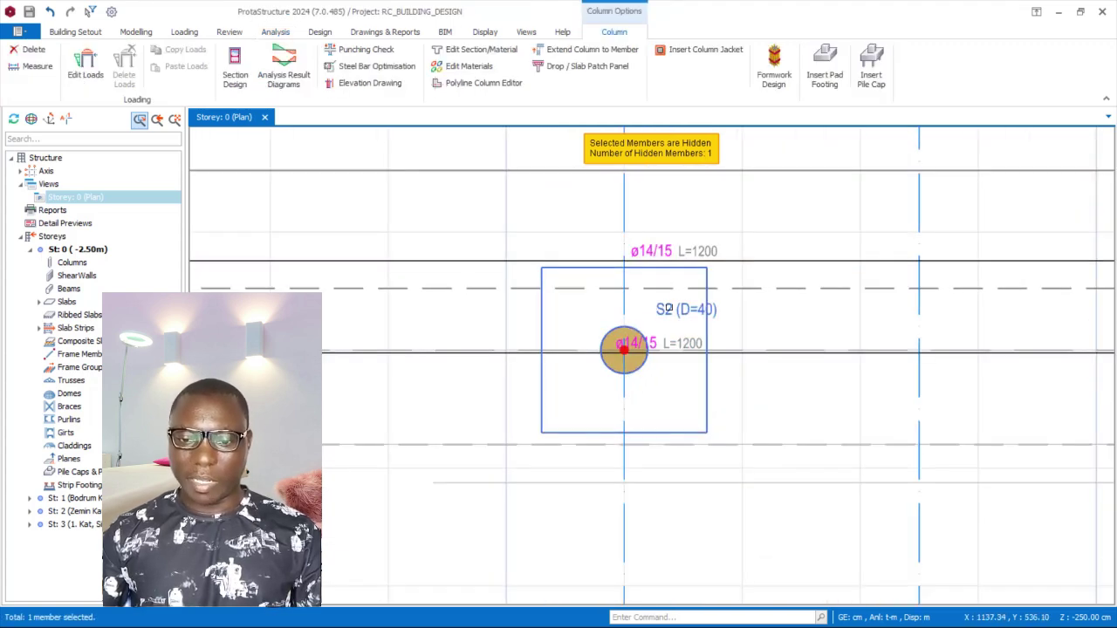
right_click(671, 311)
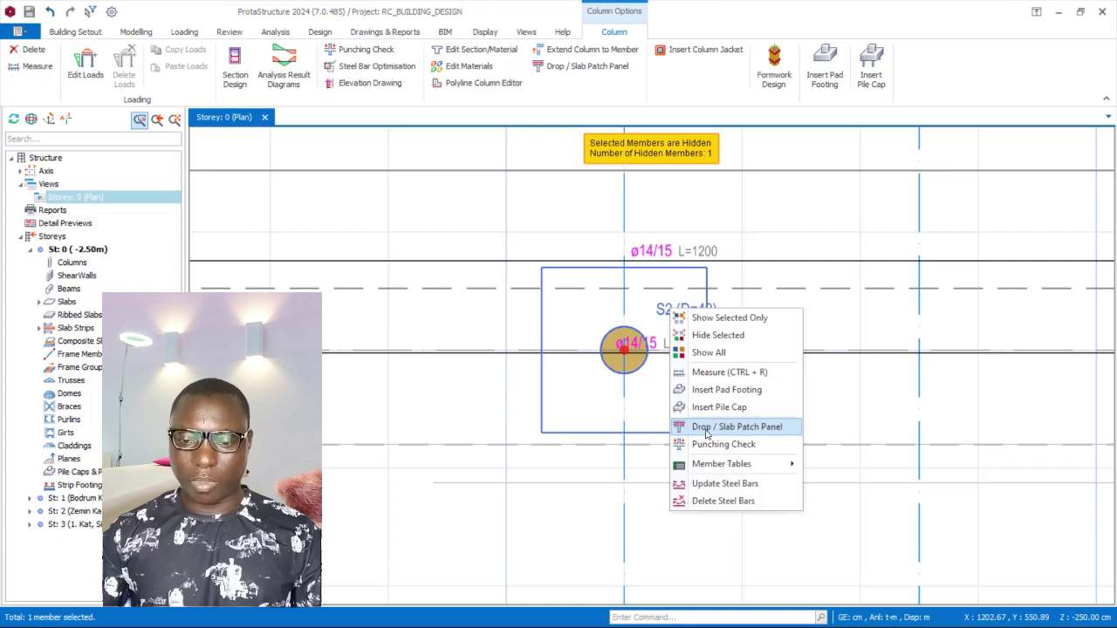
left_click(707, 430)
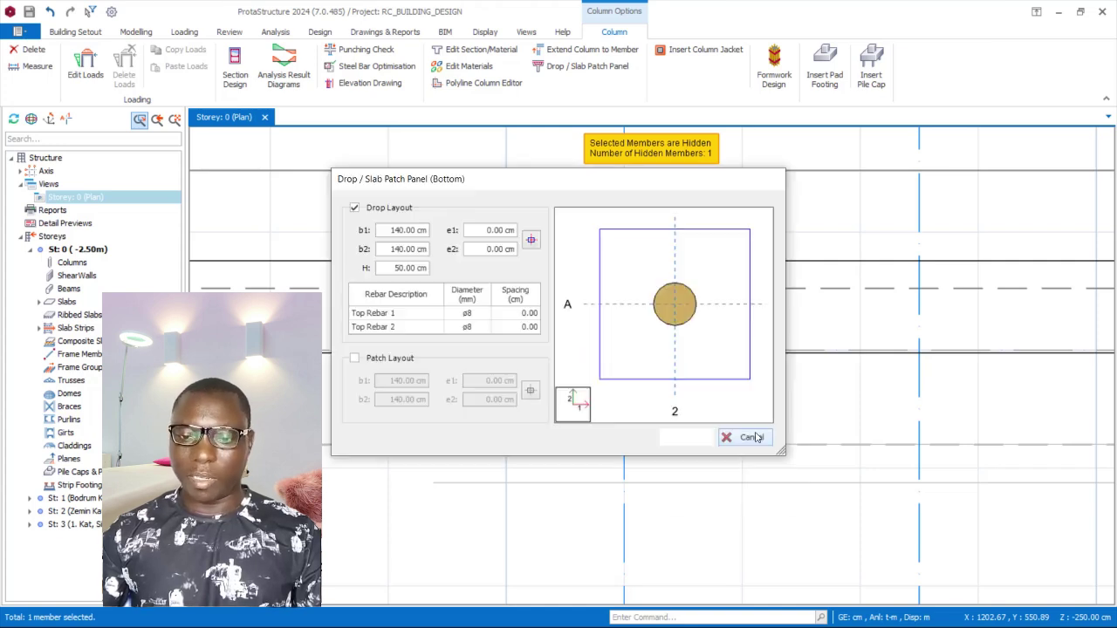
left_click_drag(651, 184, 964, 233)
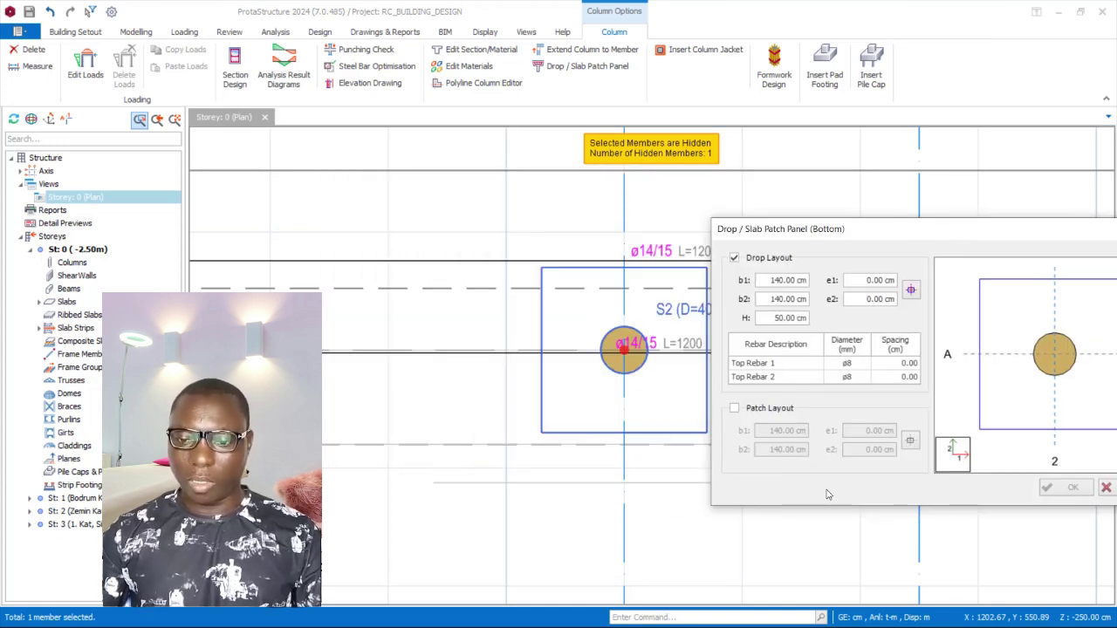
left_click(901, 368)
left_click(906, 363)
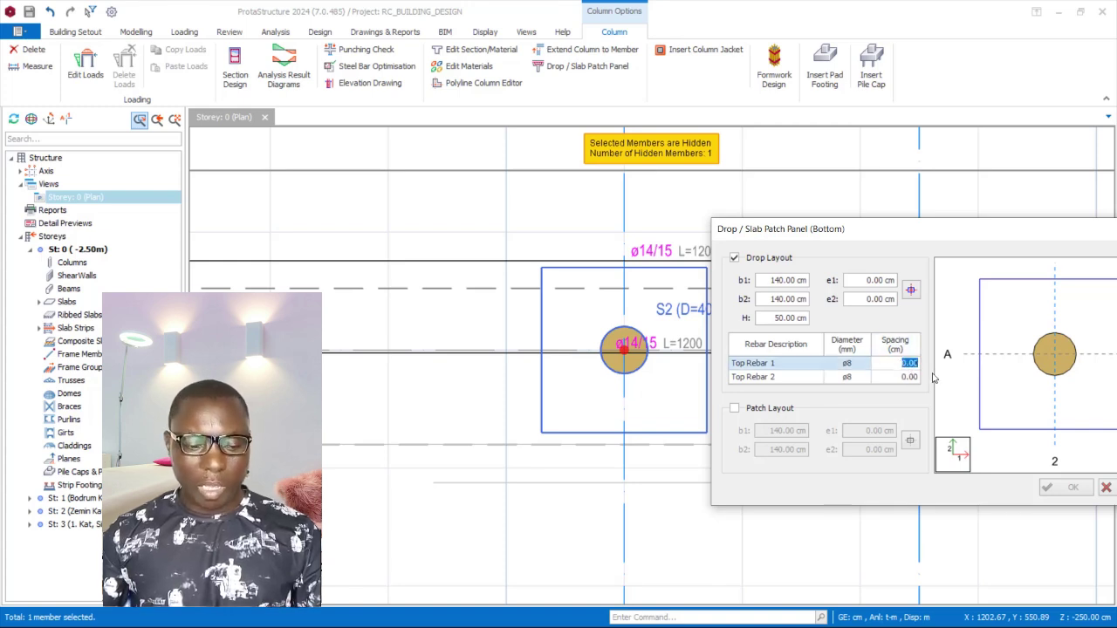
type("15")
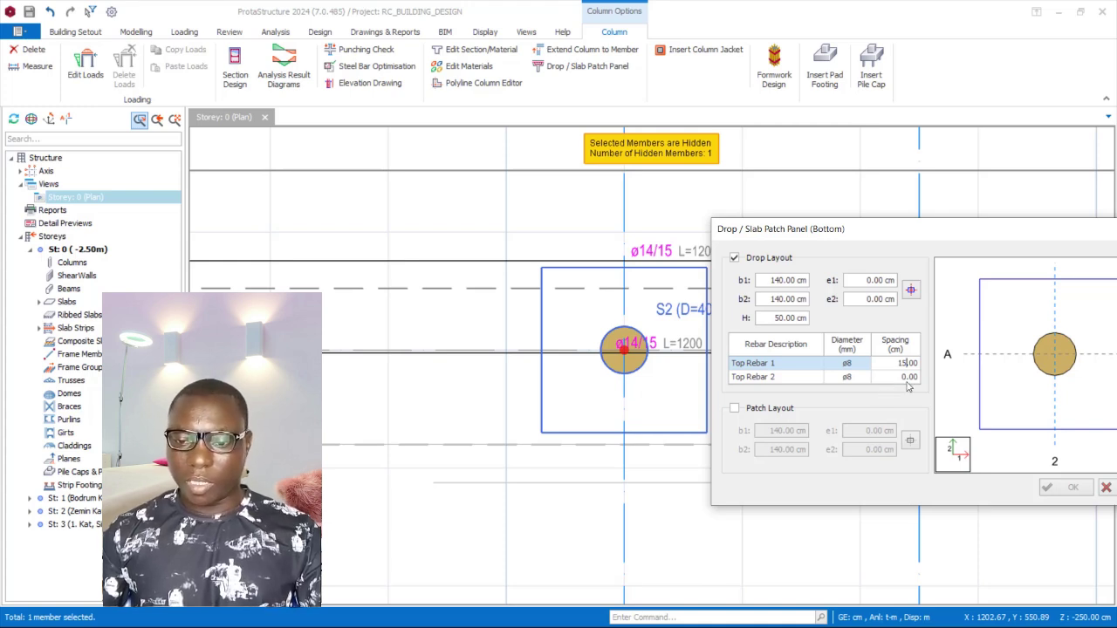
left_click(896, 379)
double_click(920, 378)
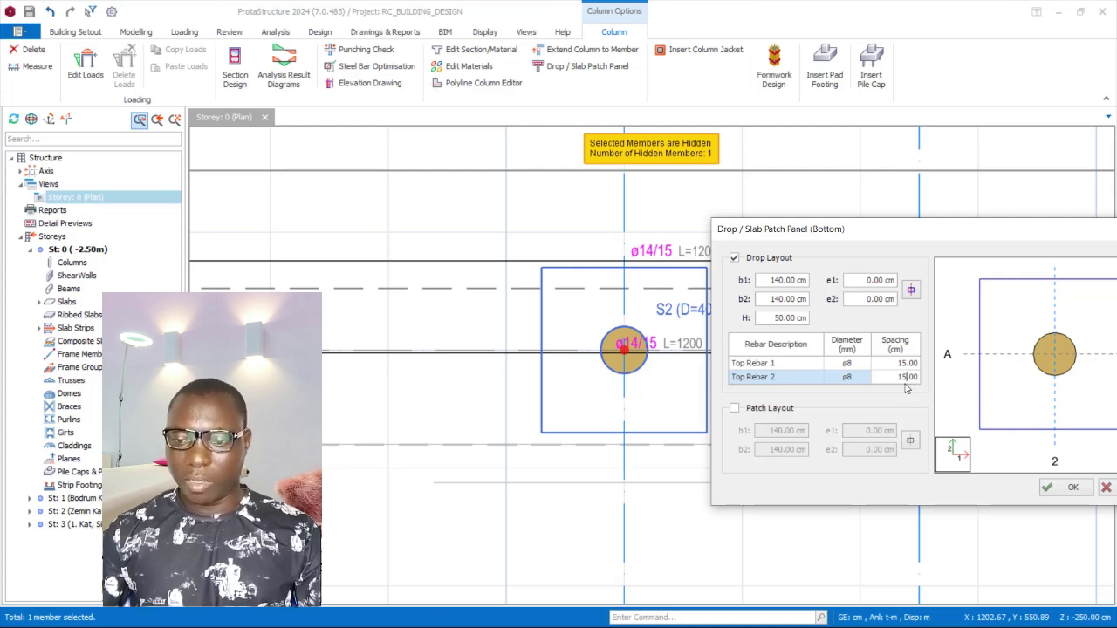
left_click(910, 365)
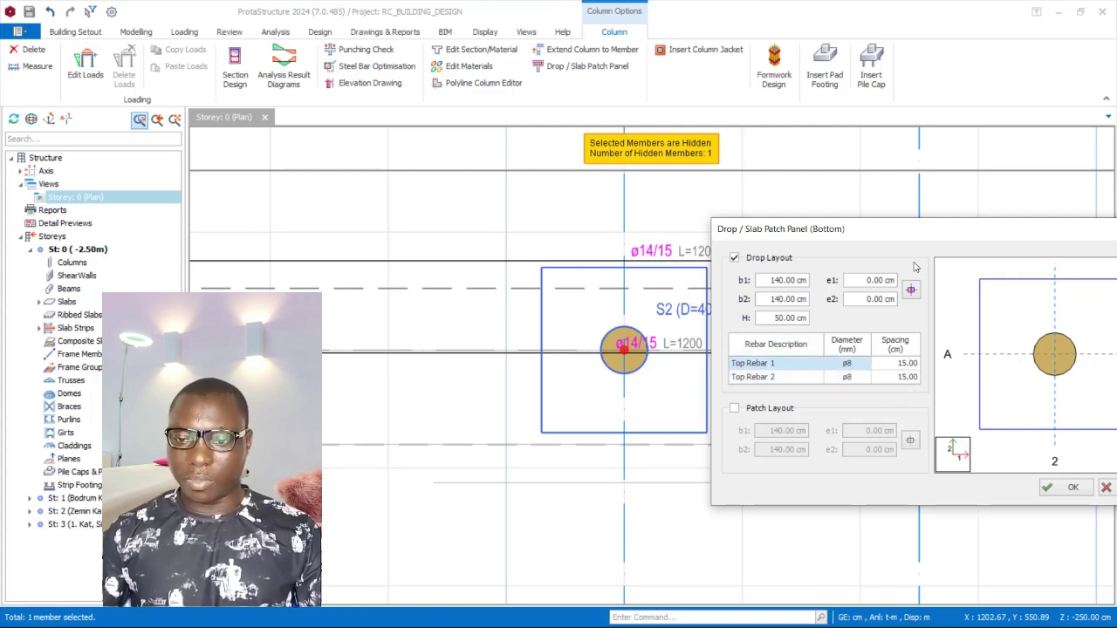
left_click_drag(904, 230, 838, 6)
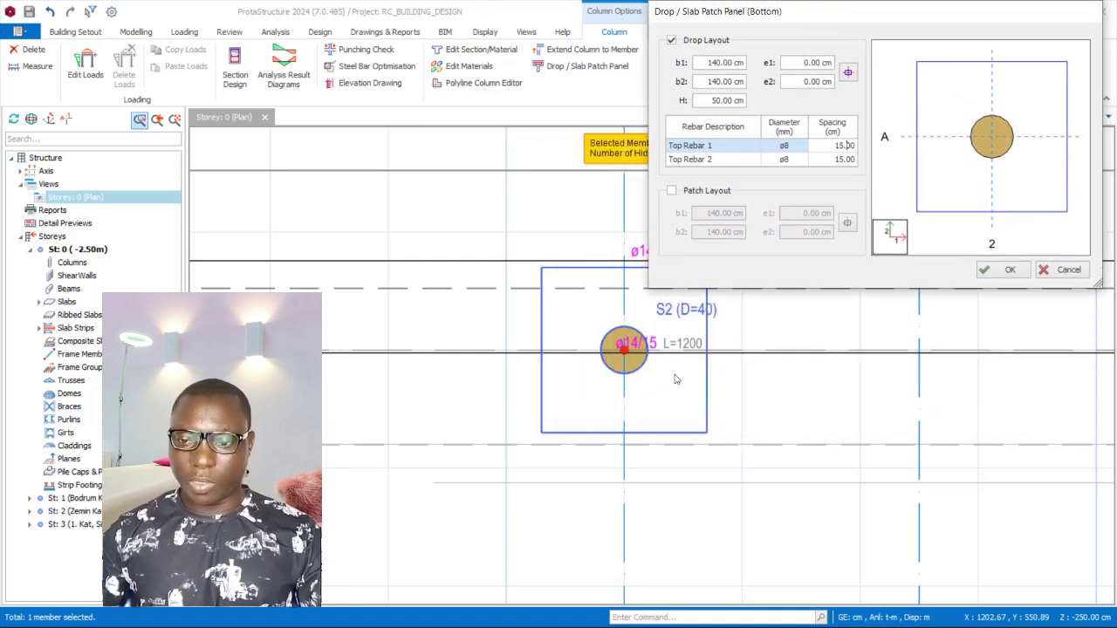
left_click(1010, 270)
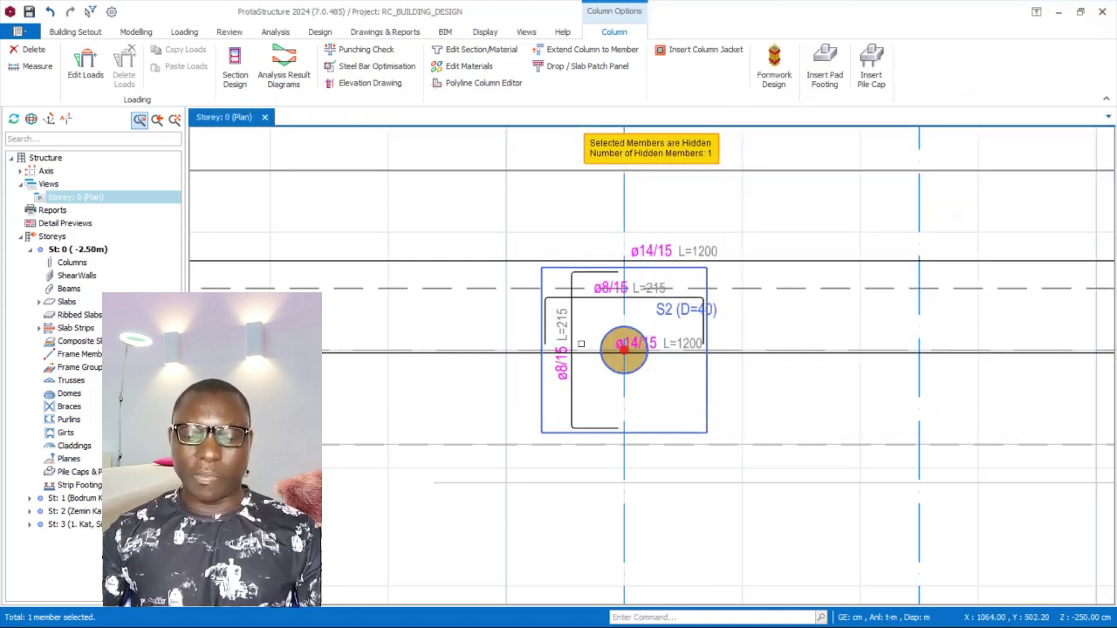
Step: Apply ø8 top rebars at 15 cm spacing in both directions to the drop panel of column S11 at axes A and 1
scroll(585, 332, "up", 2)
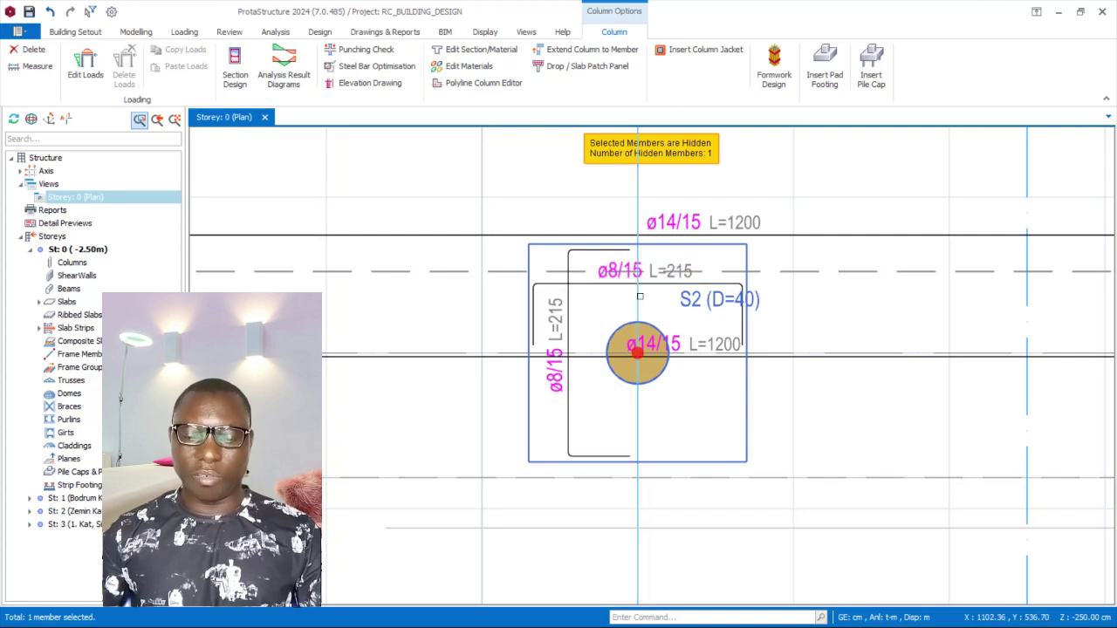
scroll(637, 295, "up", 1)
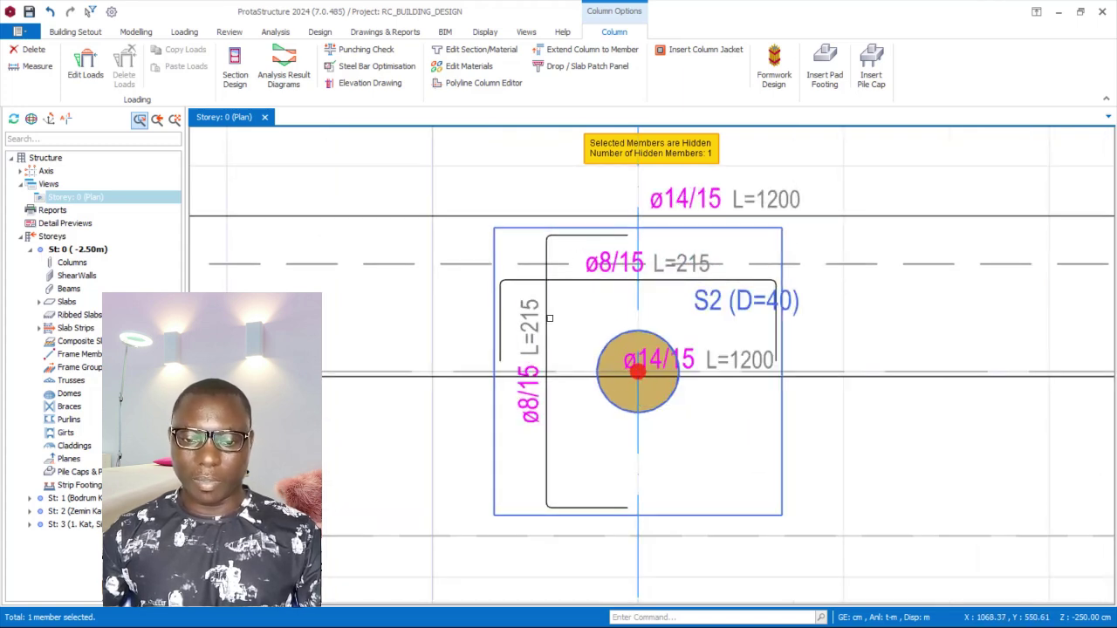
scroll(722, 335, "down", 4)
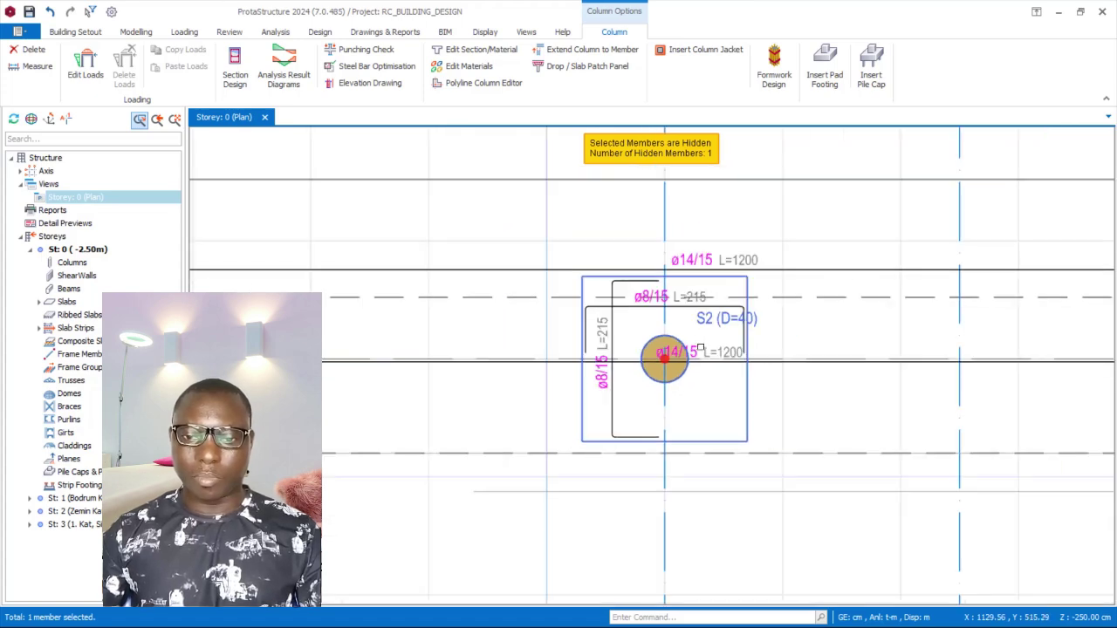
scroll(726, 332, "down", 2)
scroll(570, 361, "up", 2)
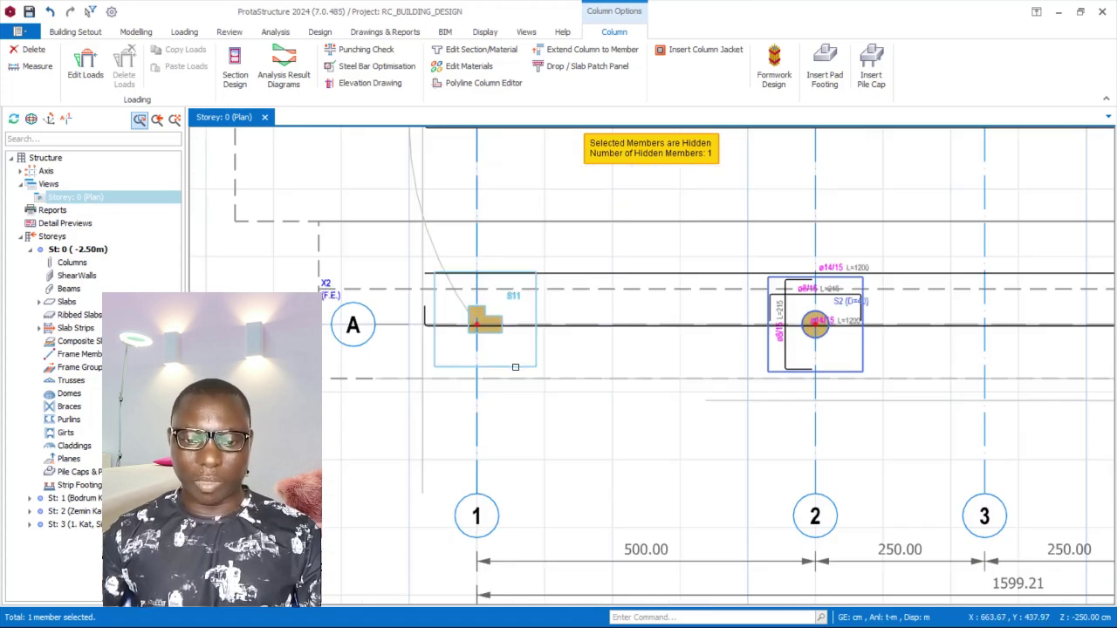
right_click(497, 356)
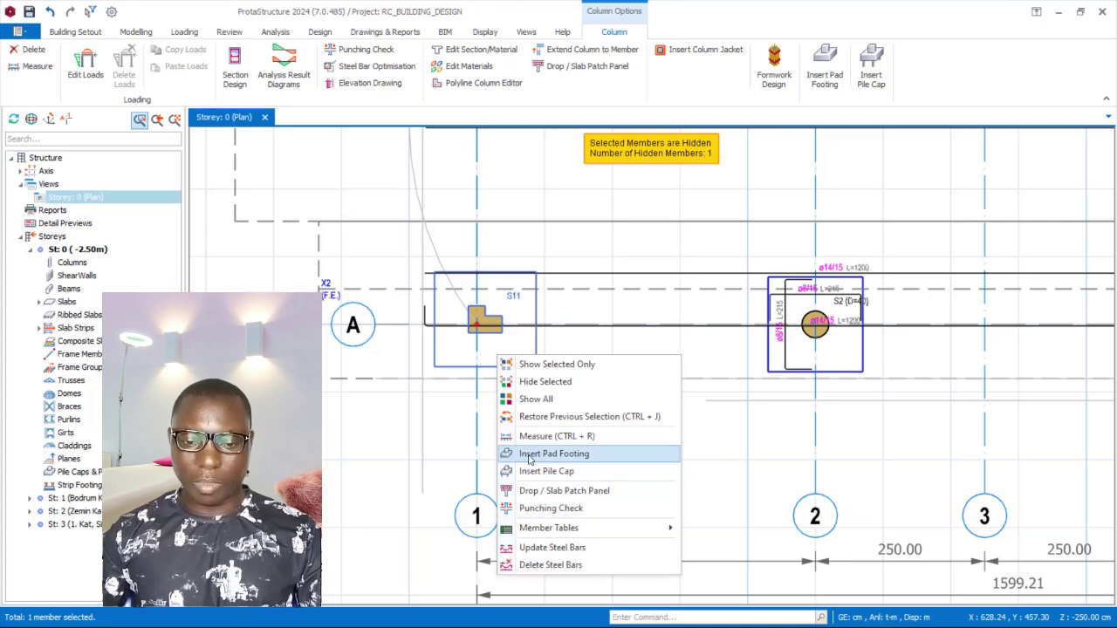
left_click(531, 492)
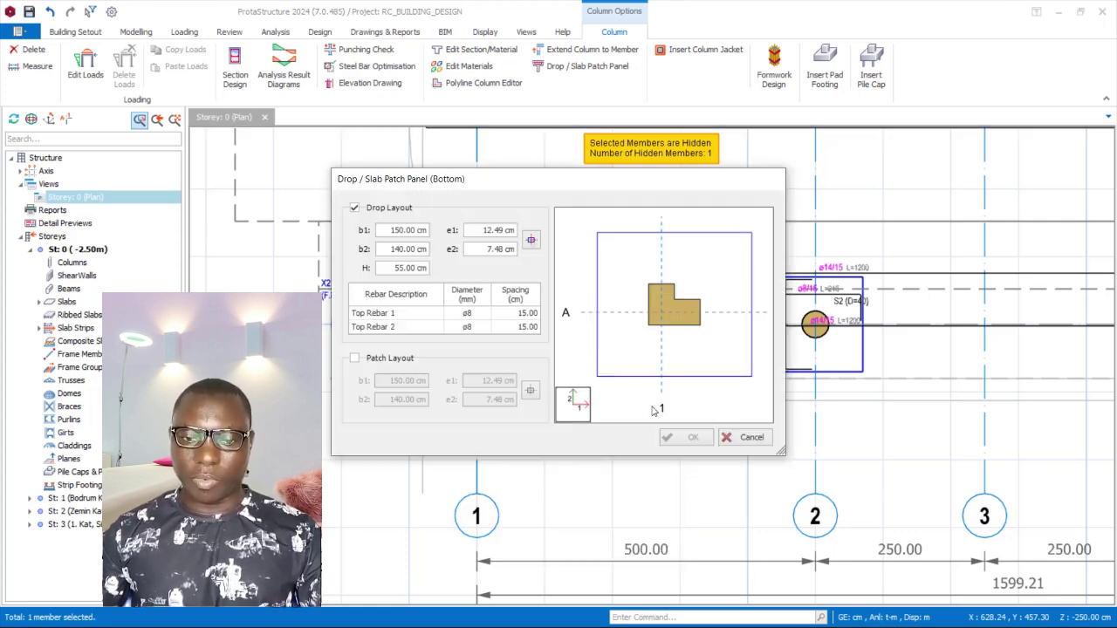
left_click_drag(560, 184, 860, 203)
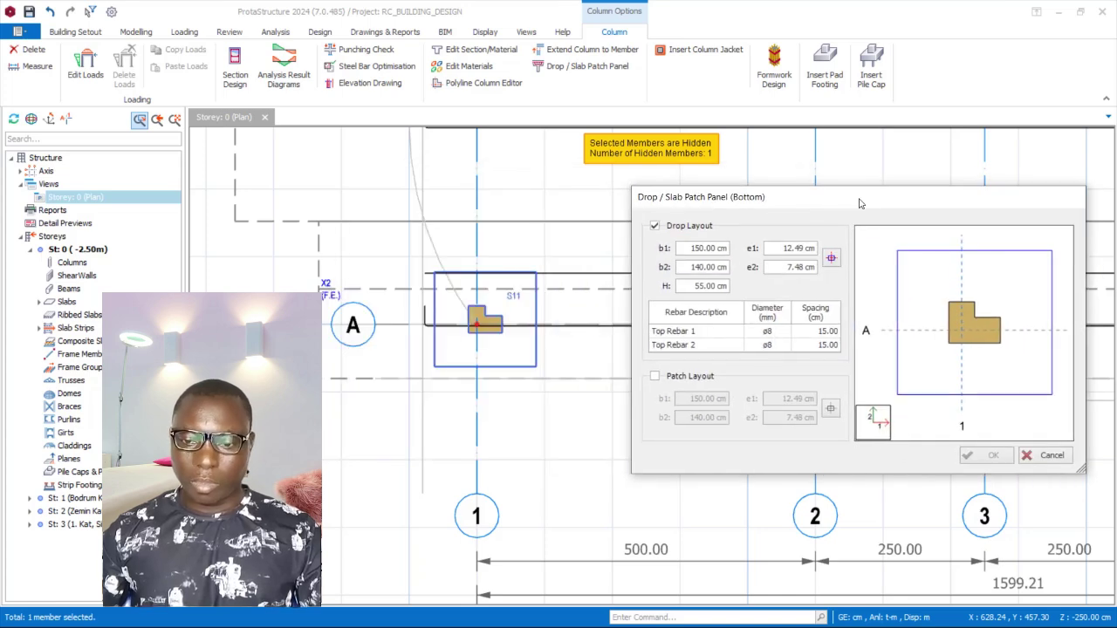
left_click(827, 332)
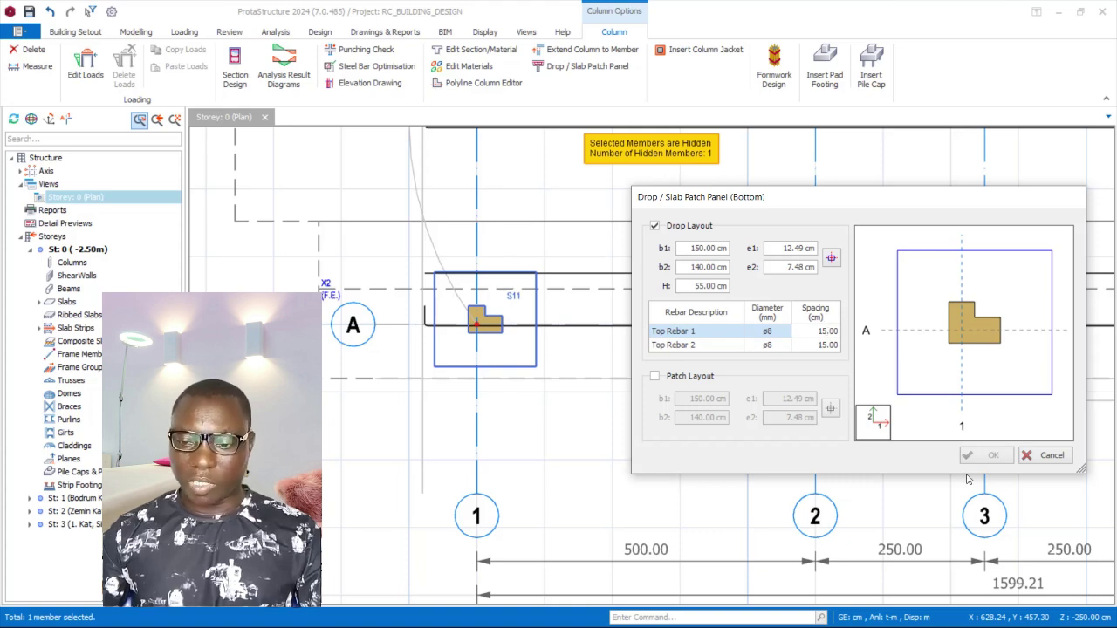
left_click(828, 346)
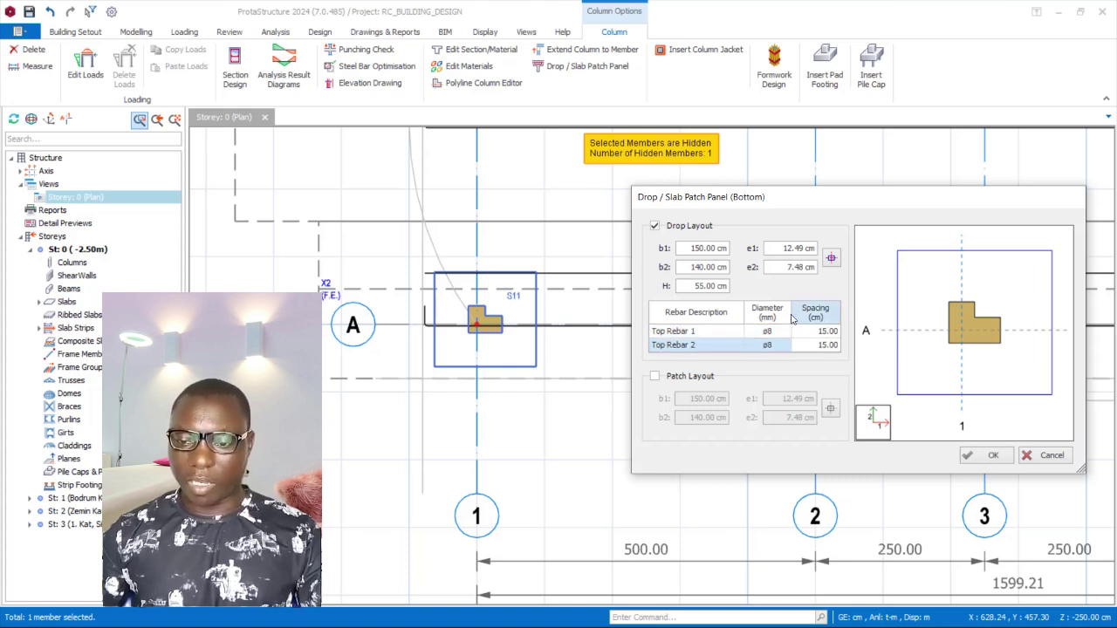
left_click(978, 457)
Step: Check the S11 drop panel's rebars in plan, then switch Storey 0 to the 3D view and inspect both drop panels
scroll(501, 272, "up", 5)
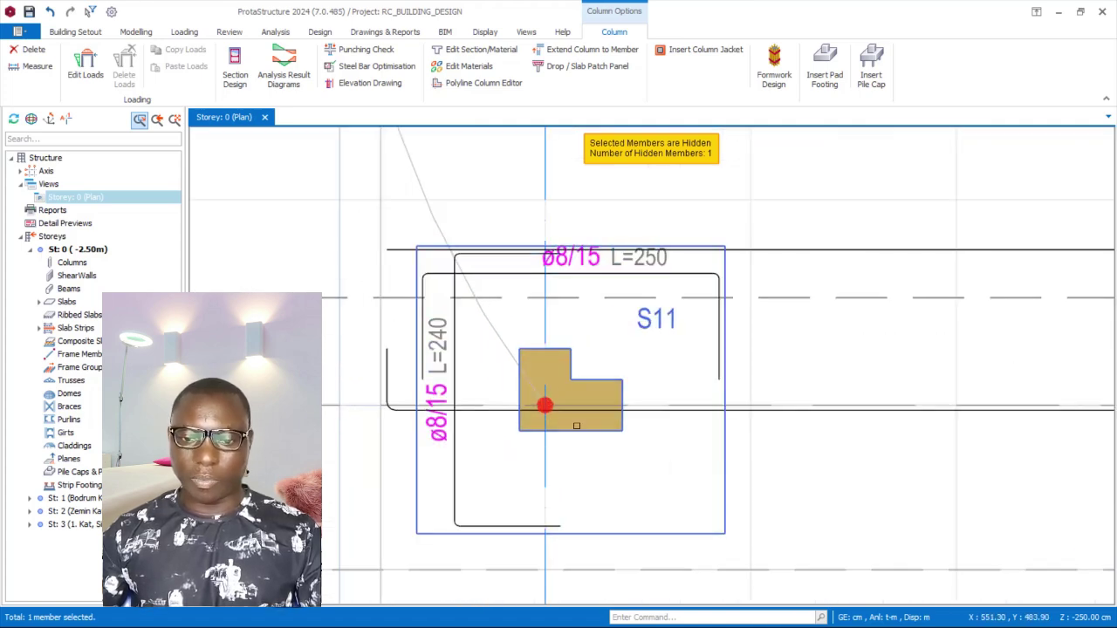
scroll(716, 393, "down", 3)
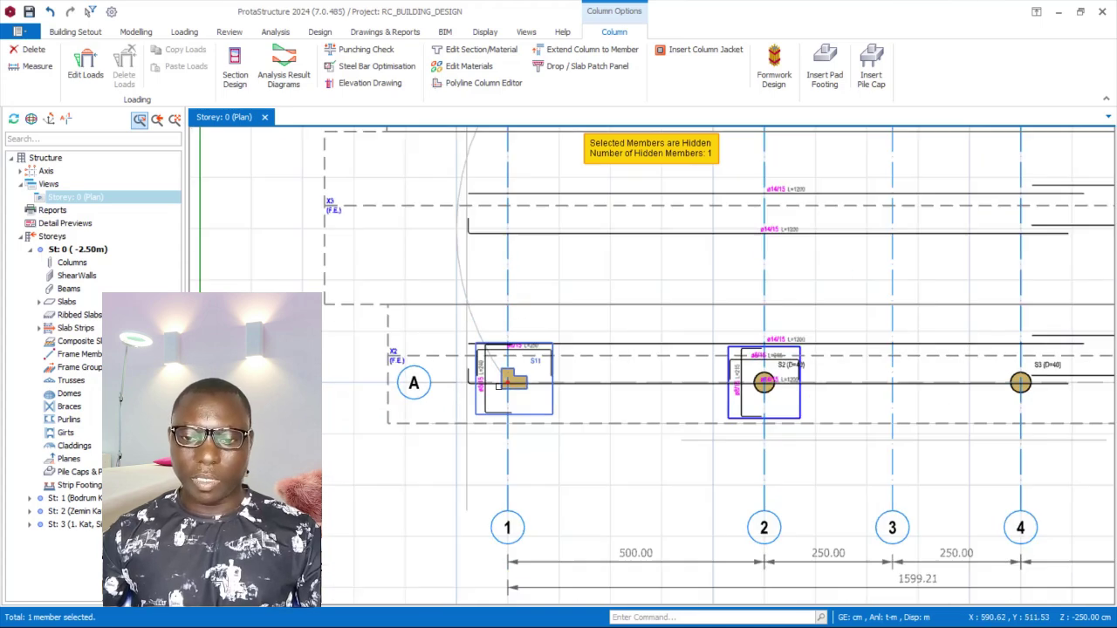
scroll(532, 393, "down", 3)
left_click(751, 408)
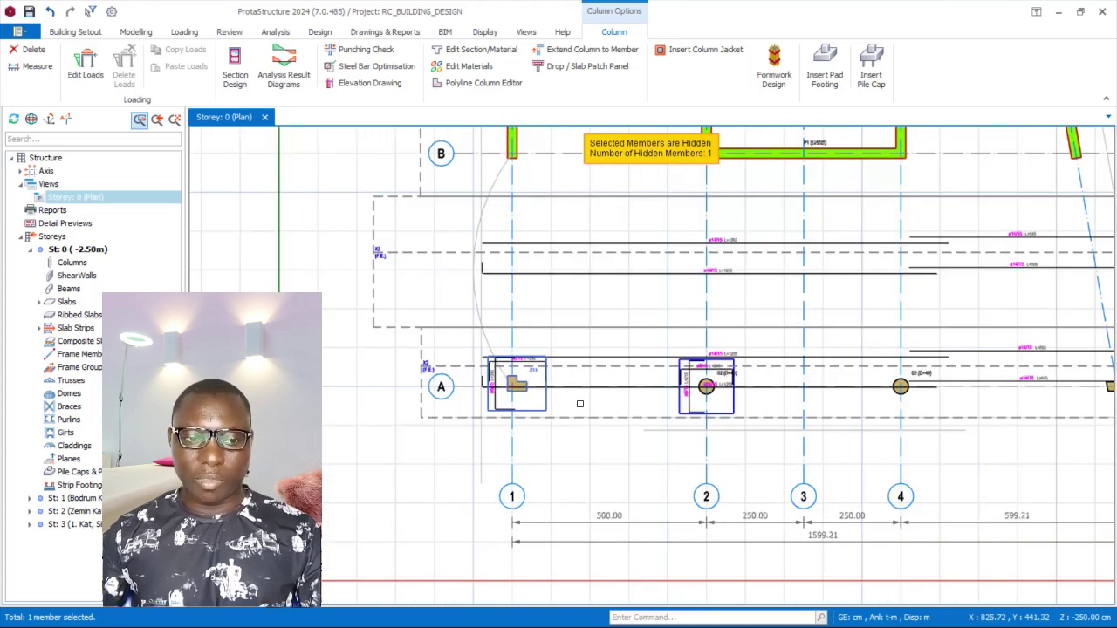
left_click(88, 199)
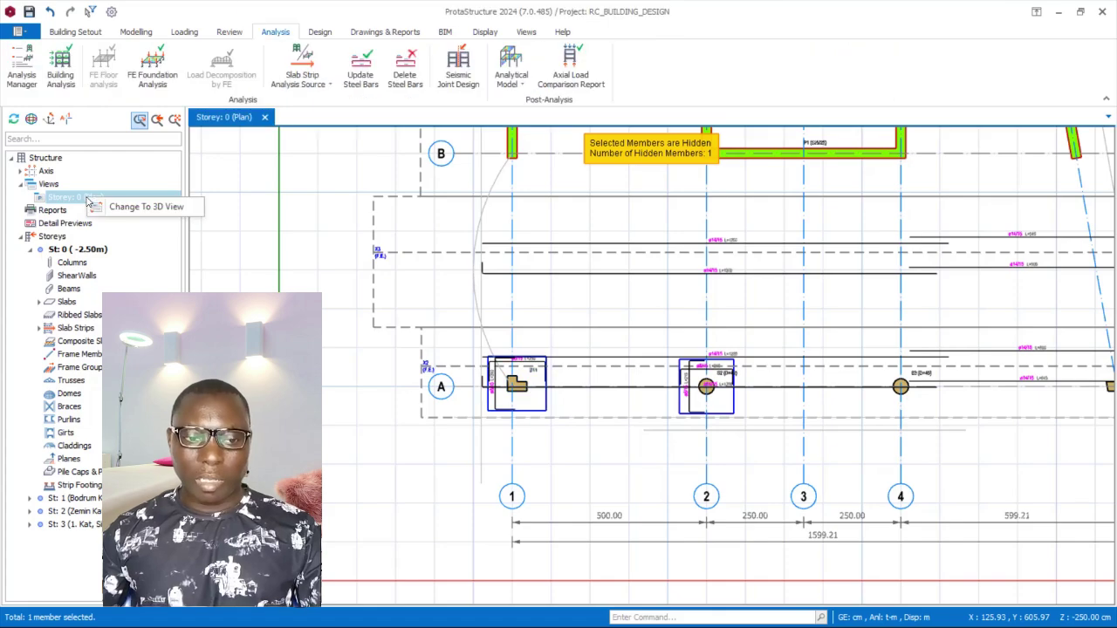
middle_click_drag(618, 428, 611, 481)
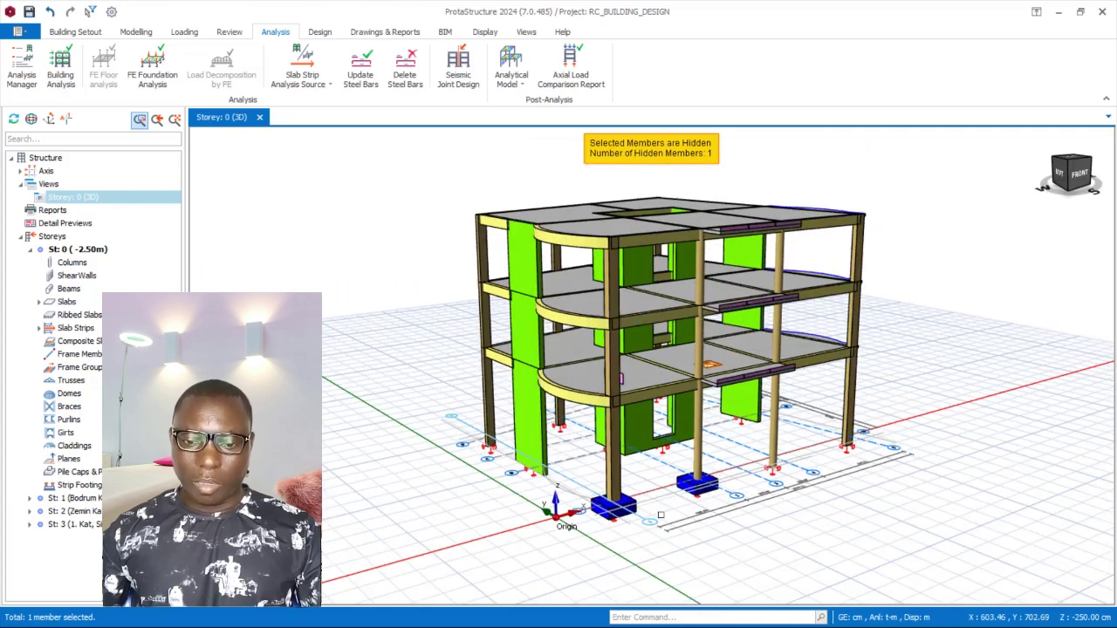
scroll(615, 480, "up", 3)
scroll(618, 480, "down", 1)
scroll(618, 479, "up", 4)
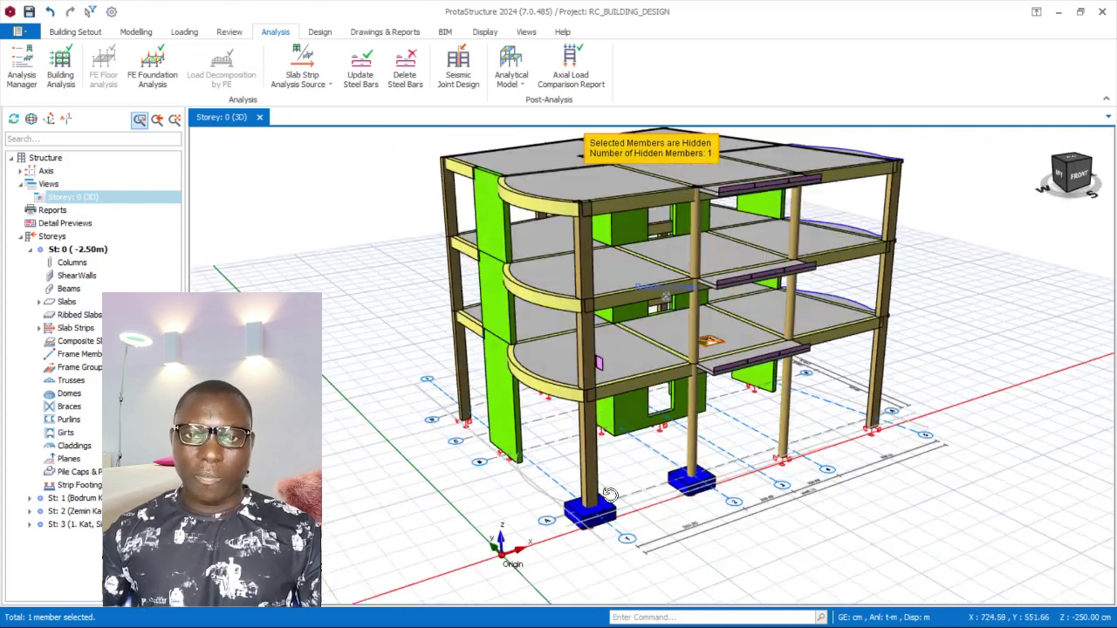
scroll(611, 494, "up", 2)
scroll(611, 473, "down", 1)
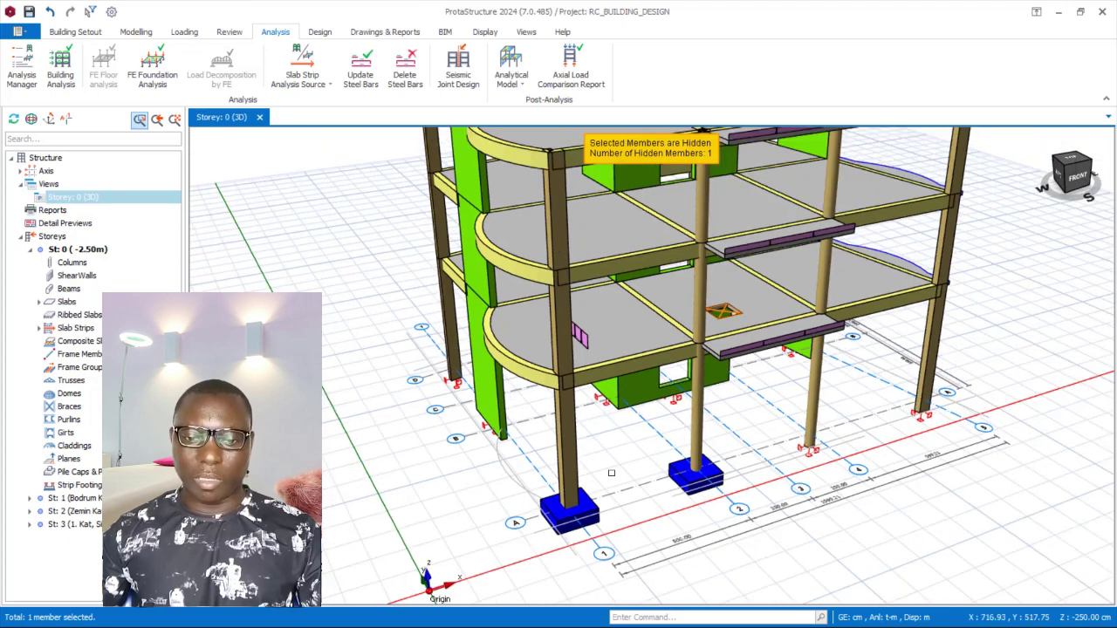
Step: Show all hidden members again and view the raft slab together with its drop panels in 3D
right_click(293, 295)
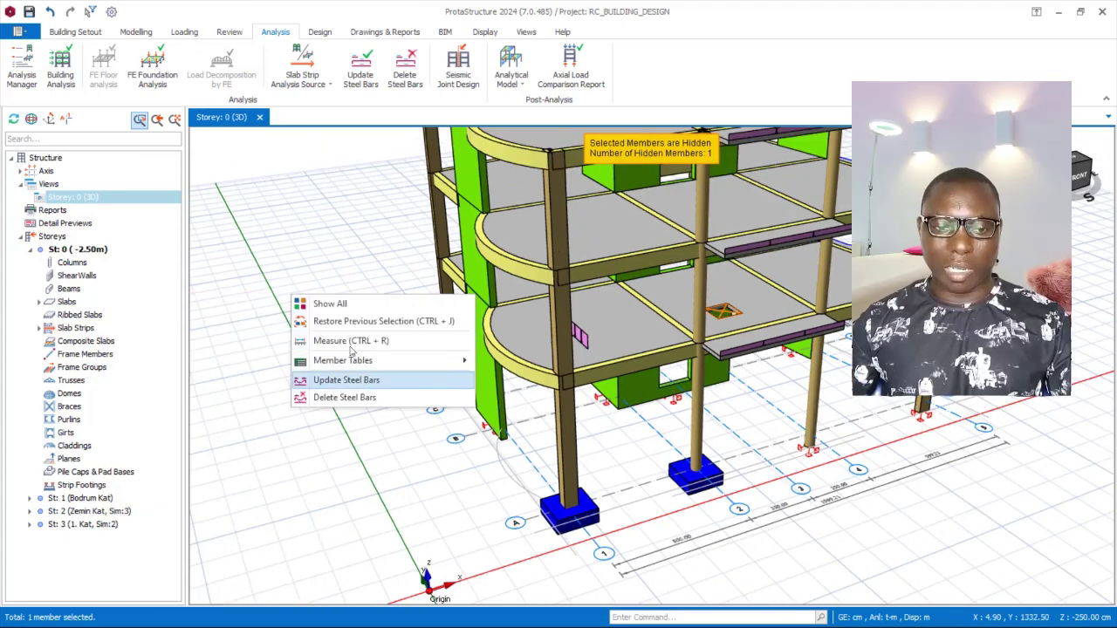
left_click(332, 304)
mouse_move(501, 474)
middle_mouse_down()
mouse_move(591, 554)
mouse_move(628, 494)
middle_mouse_up()
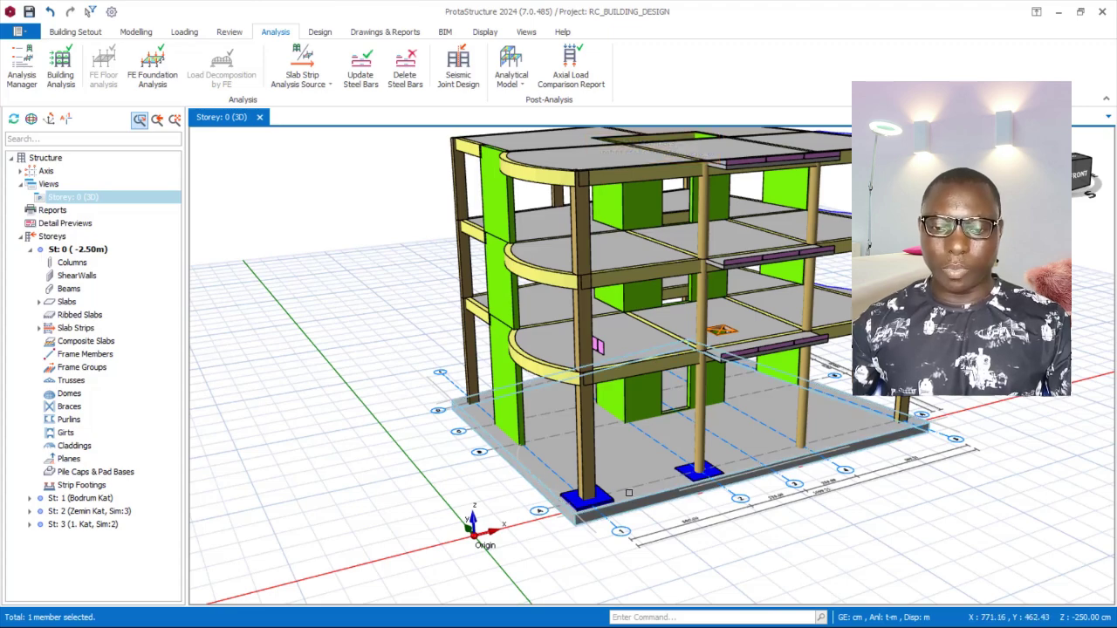
scroll(628, 493, "up", 2)
scroll(713, 525, "down", 5)
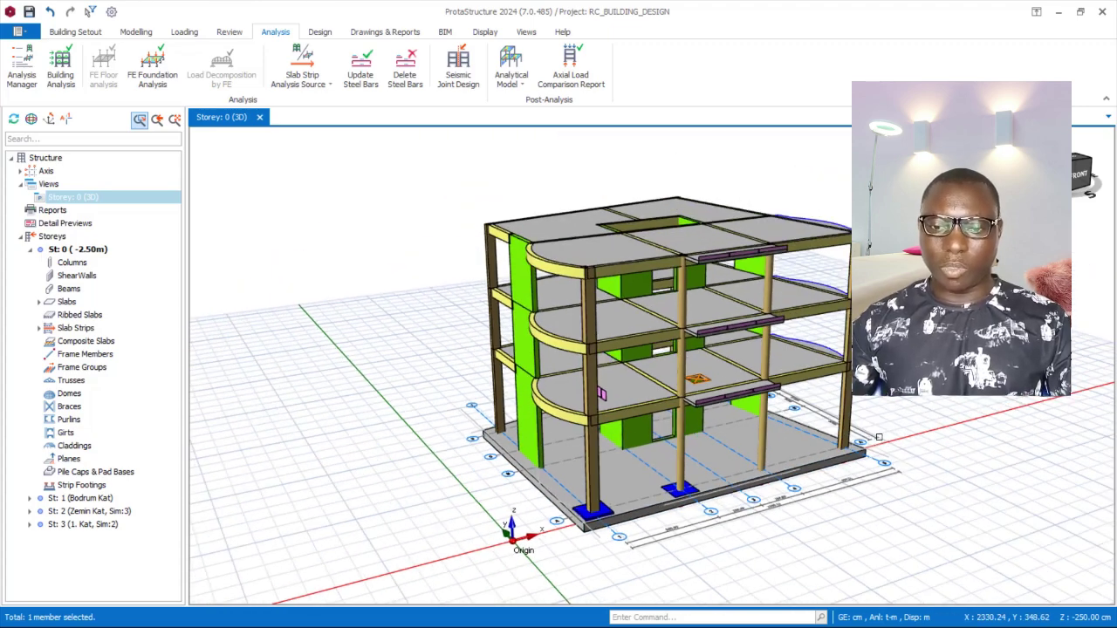
scroll(879, 436, "up", 2)
scroll(831, 522, "down", 1)
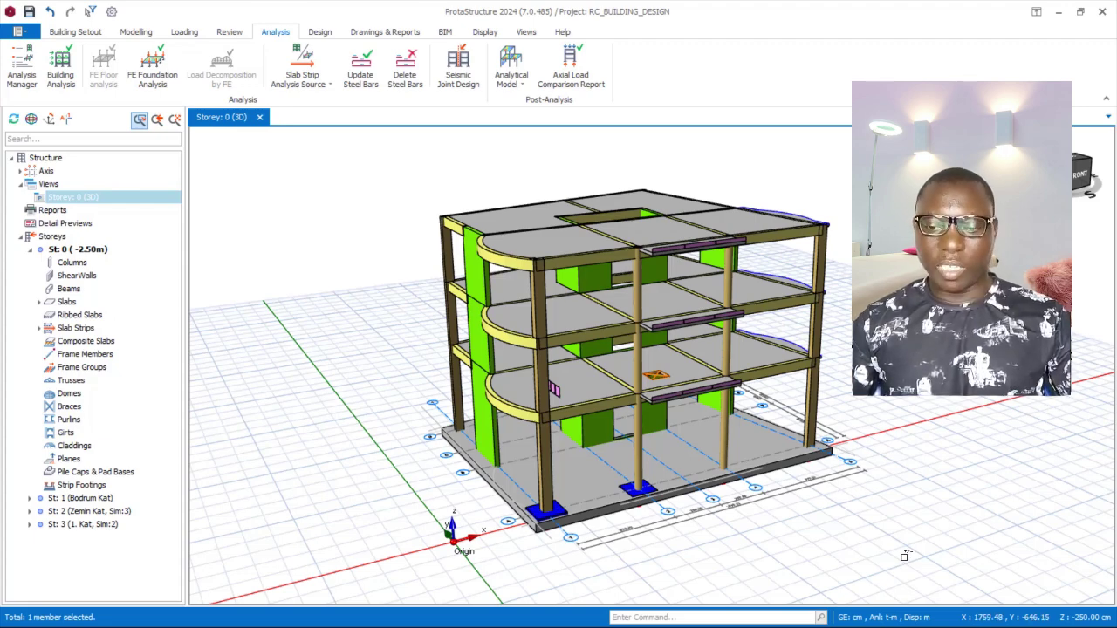
Step: Cycle the 3D building view through the flat, hidden-line and analytical display styles, ending on Shaded
key("s")
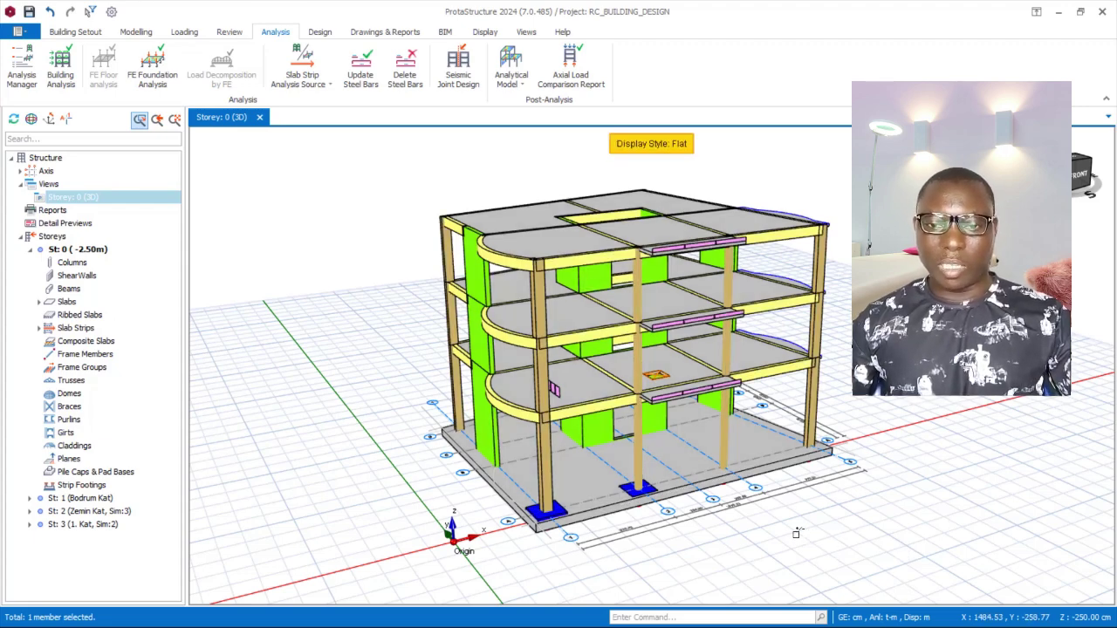
key("s")
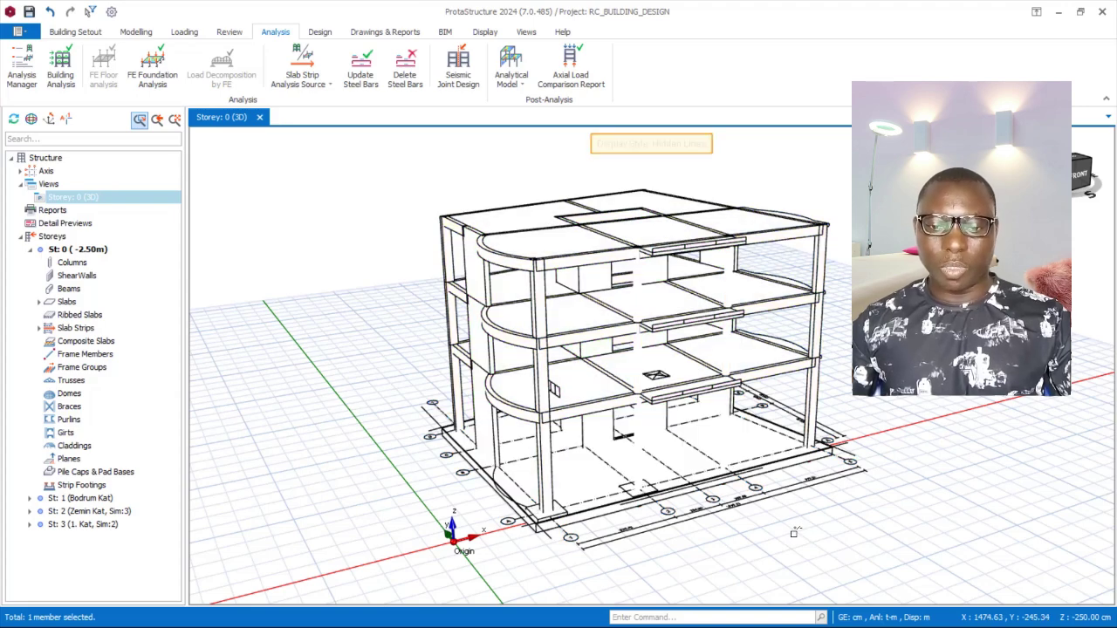
key("s")
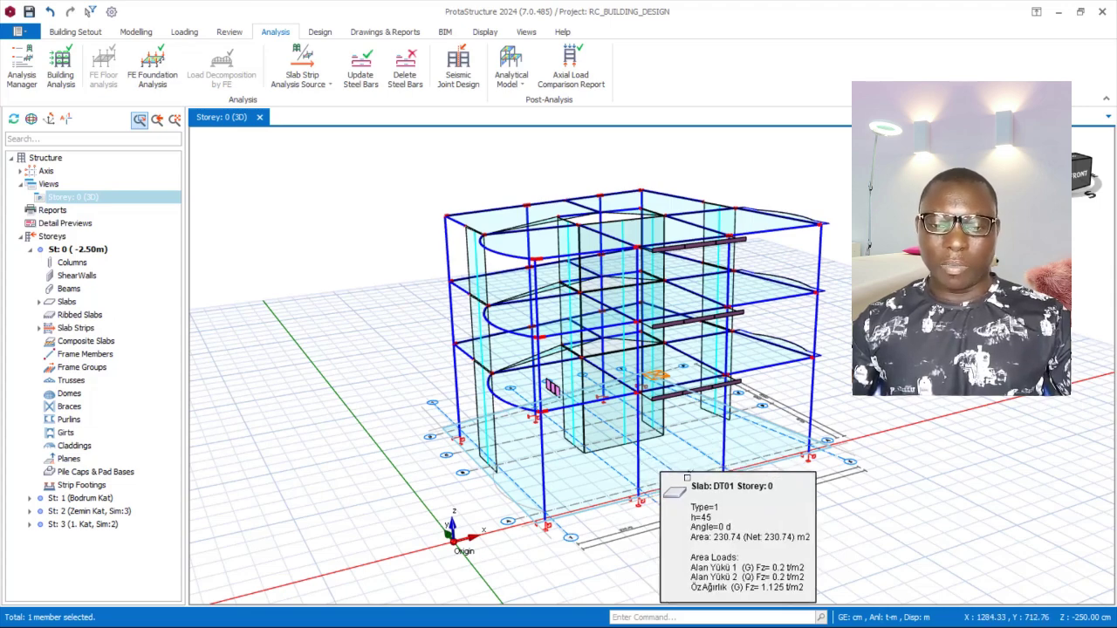
key("s")
key("s")
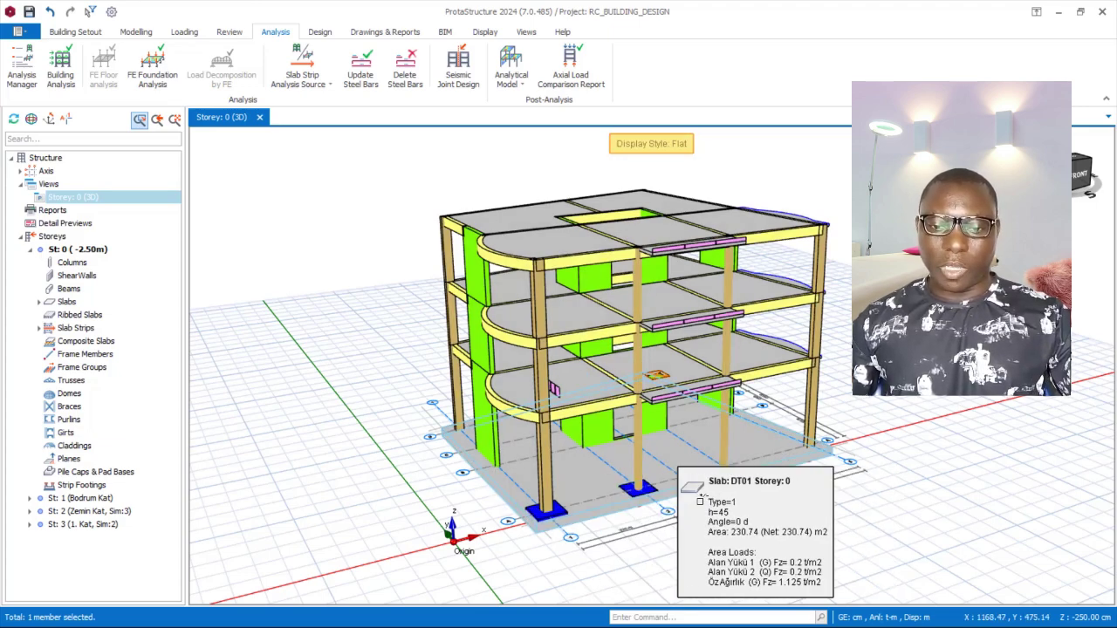
key("s")
key("s")
key("s")
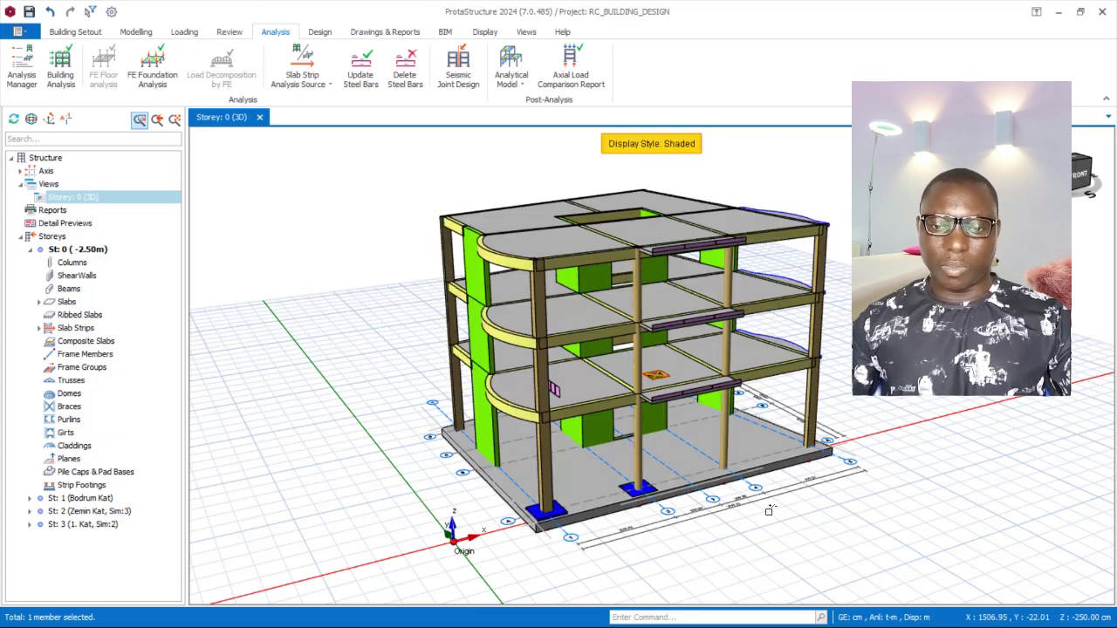
Step: Examine the building frame and raft in the analytical display style, then return the 3D view to Shaded
key("s")
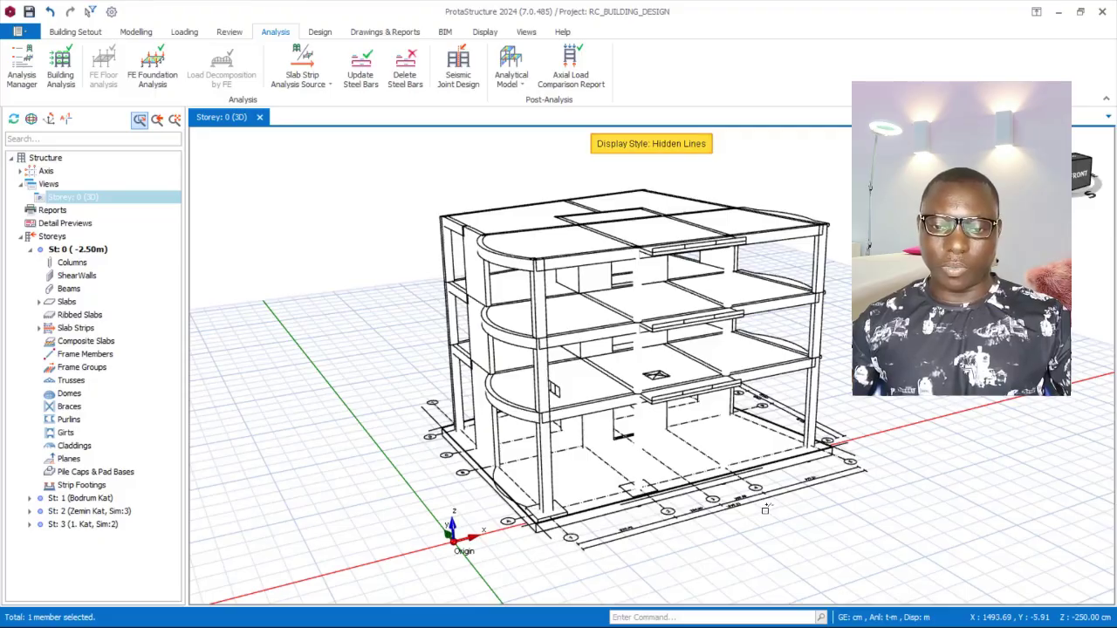
key("s")
scroll(607, 437, "up", 3)
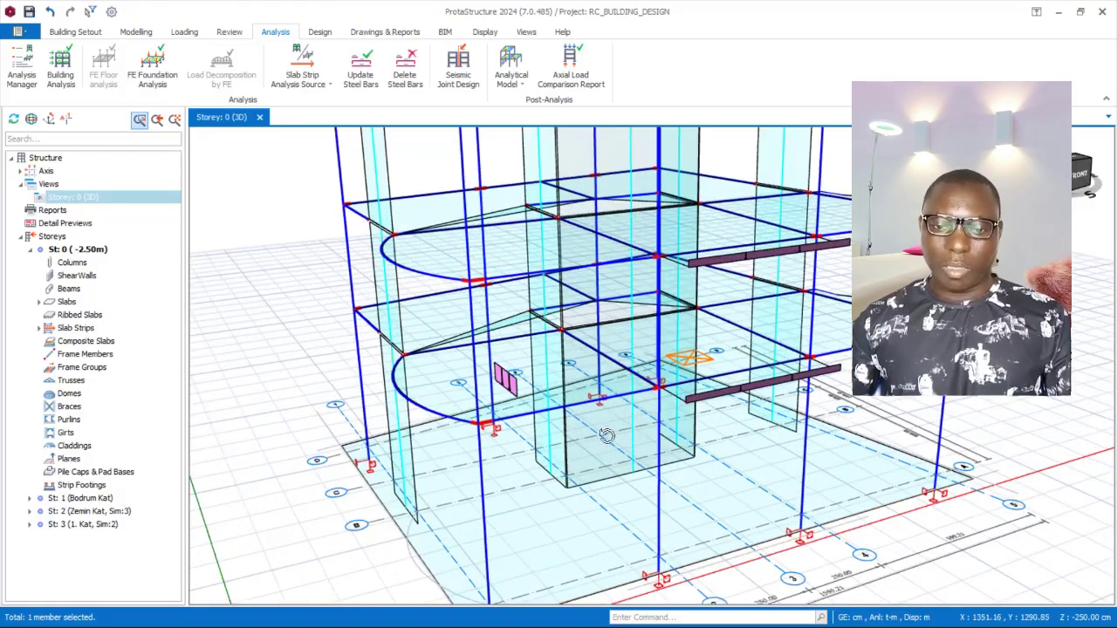
mouse_move(607, 437)
middle_mouse_down()
mouse_move(559, 438)
mouse_move(638, 513)
middle_mouse_up()
scroll(559, 438, "down", 3)
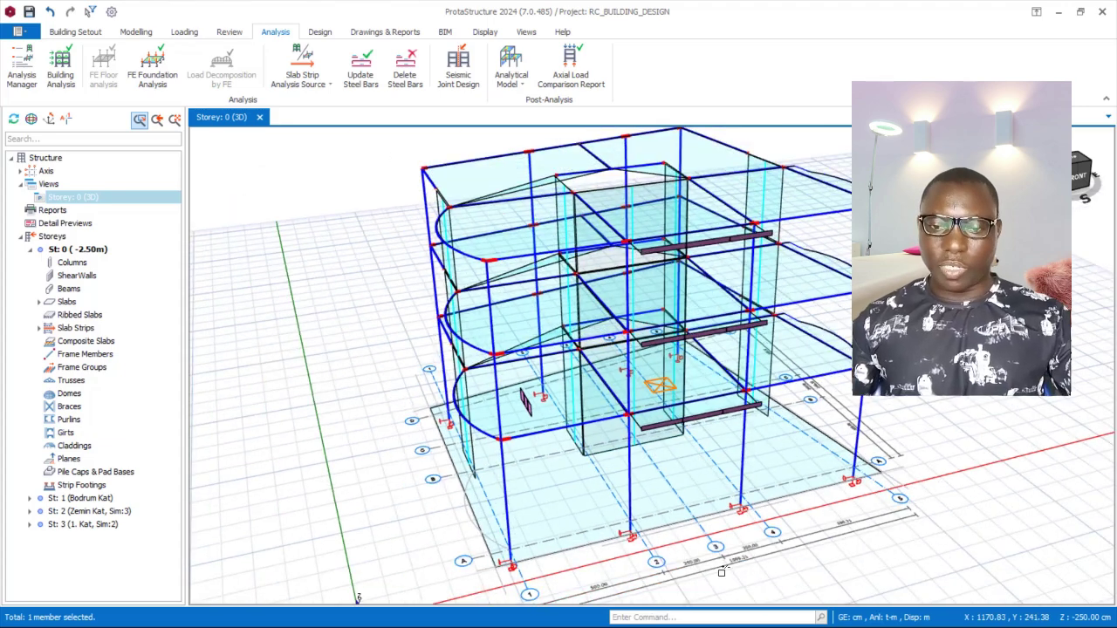
key("s")
key("s")
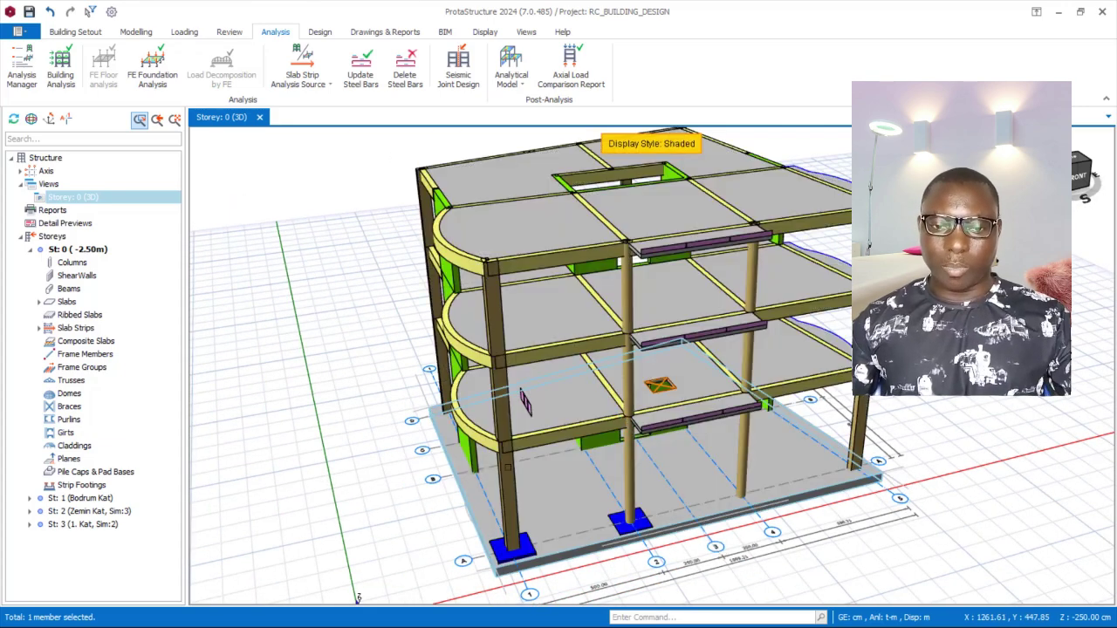
Step: Inspect the shaded building in 3D from several angles, focusing on the raft slab and the two drop panels under the front columns
scroll(508, 467, "down", 3)
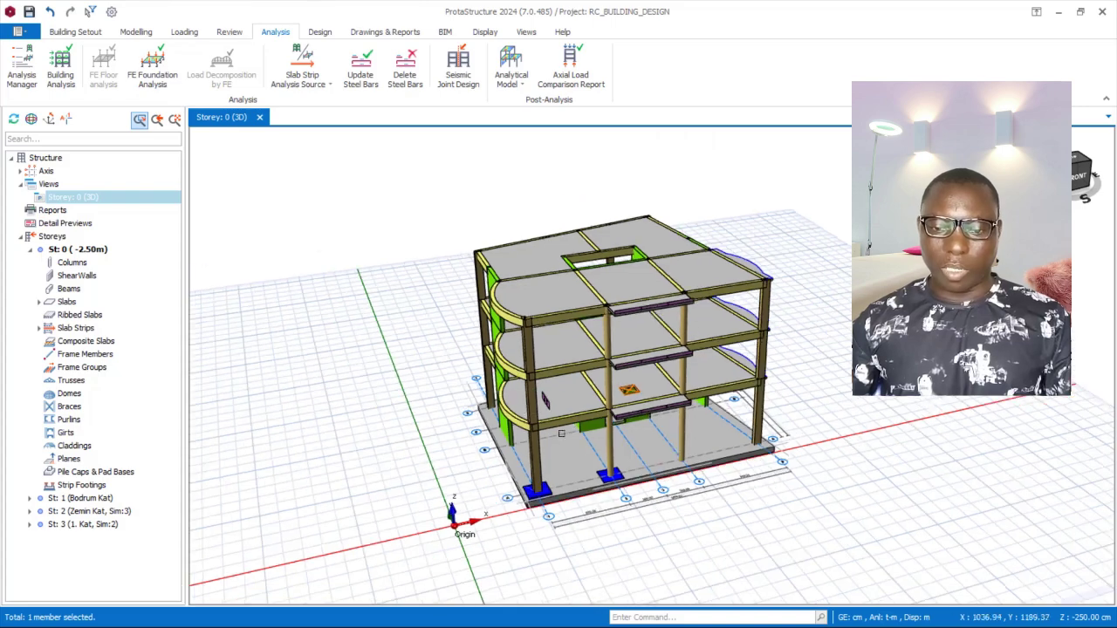
middle_click_drag(562, 433, 584, 394)
scroll(441, 413, "up", 4)
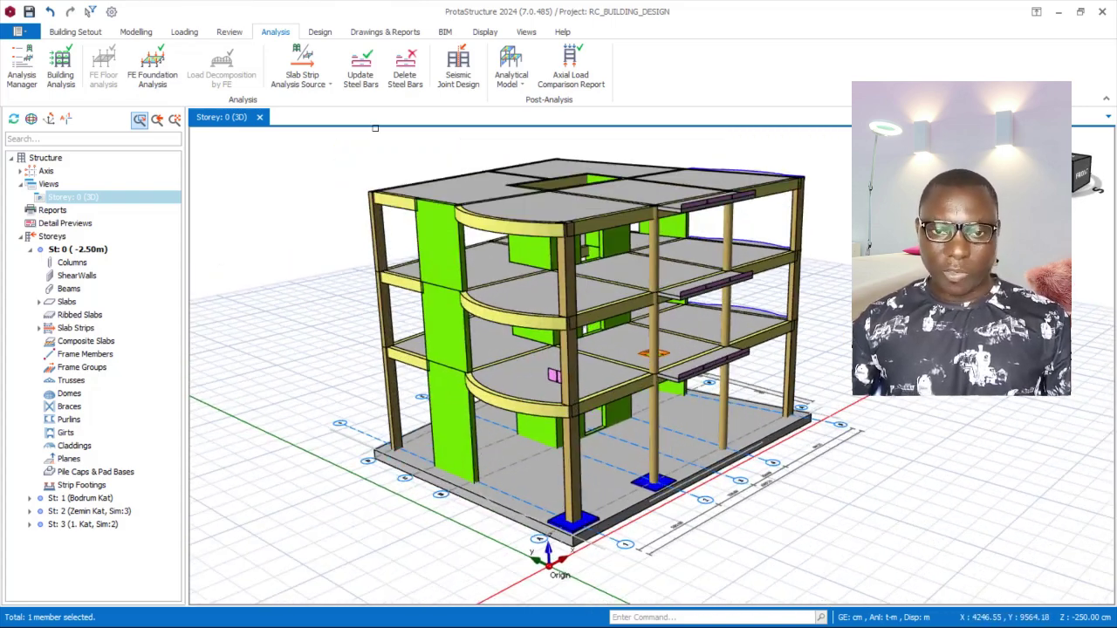
scroll(572, 524, "up", 1)
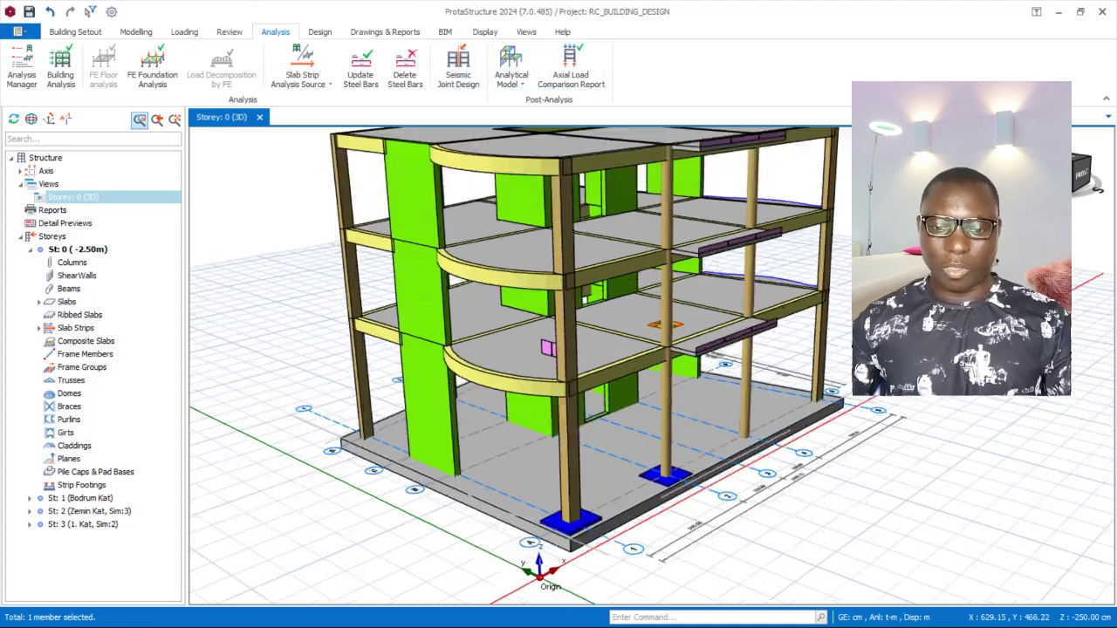
scroll(590, 531, "down", 3)
middle_click_drag(559, 529, 545, 497)
middle_click_drag(474, 484, 510, 463)
scroll(509, 463, "up", 2)
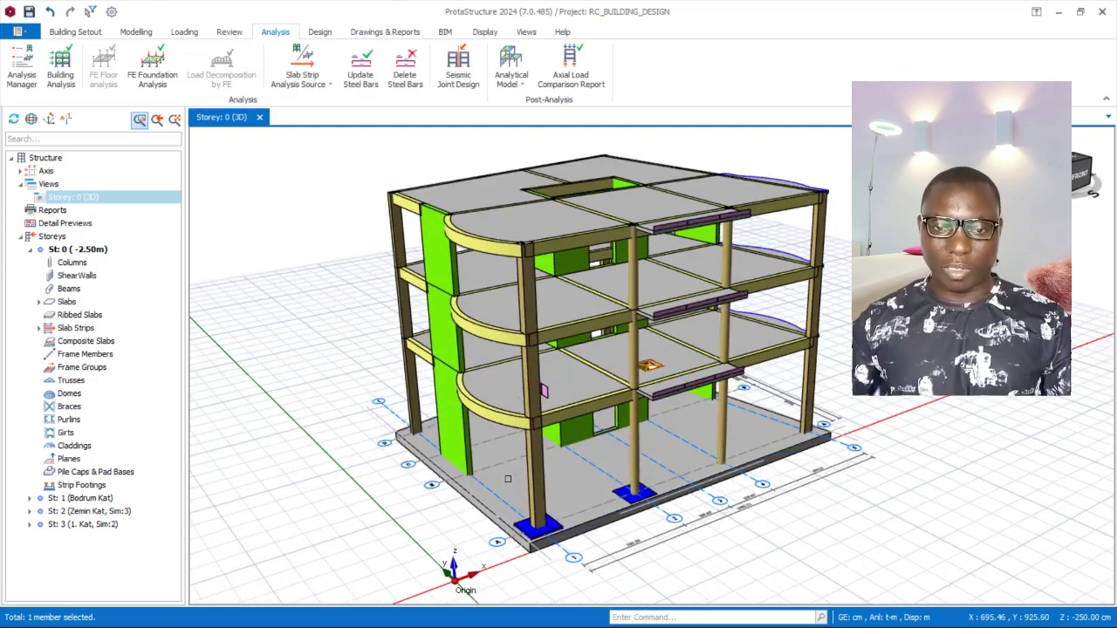
scroll(578, 359, "up", 3)
scroll(652, 443, "down", 3)
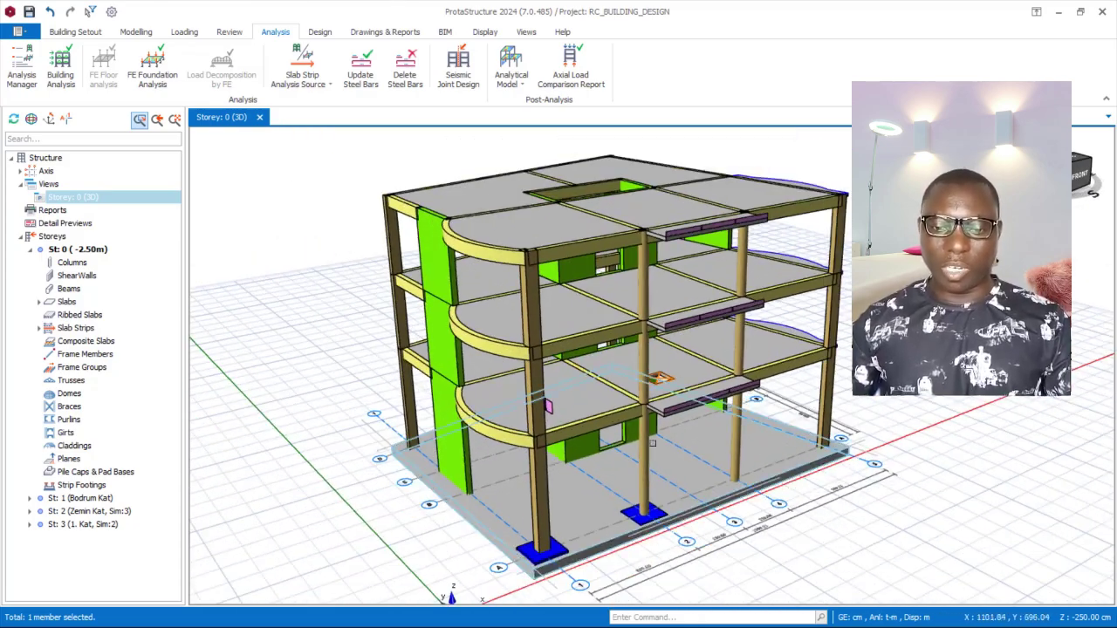
mouse_move(715, 519)
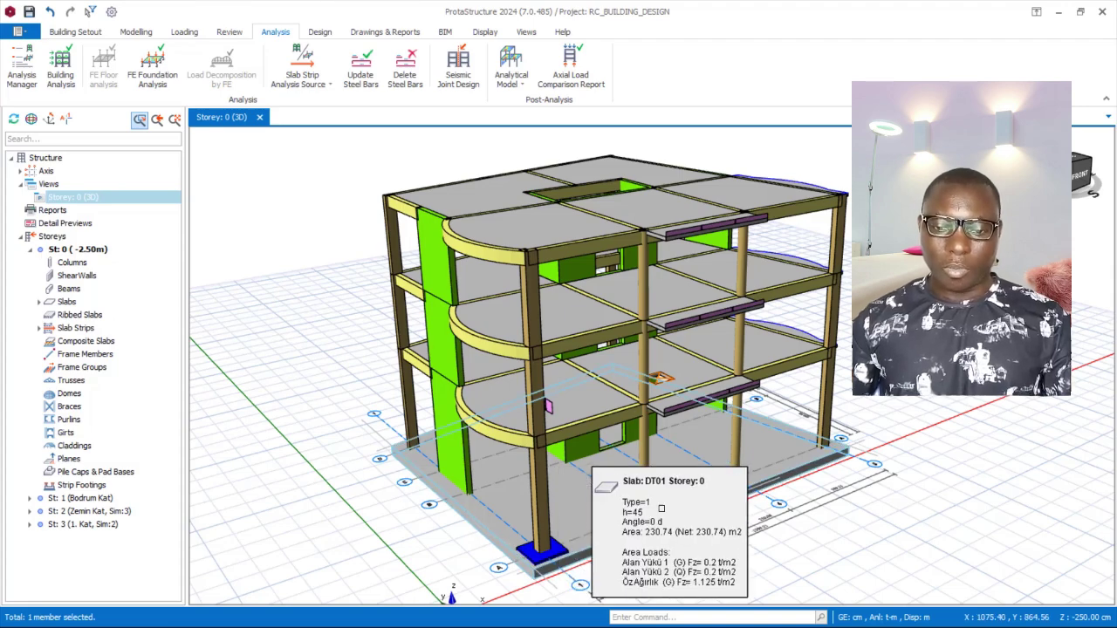
scroll(538, 524, "down", 1)
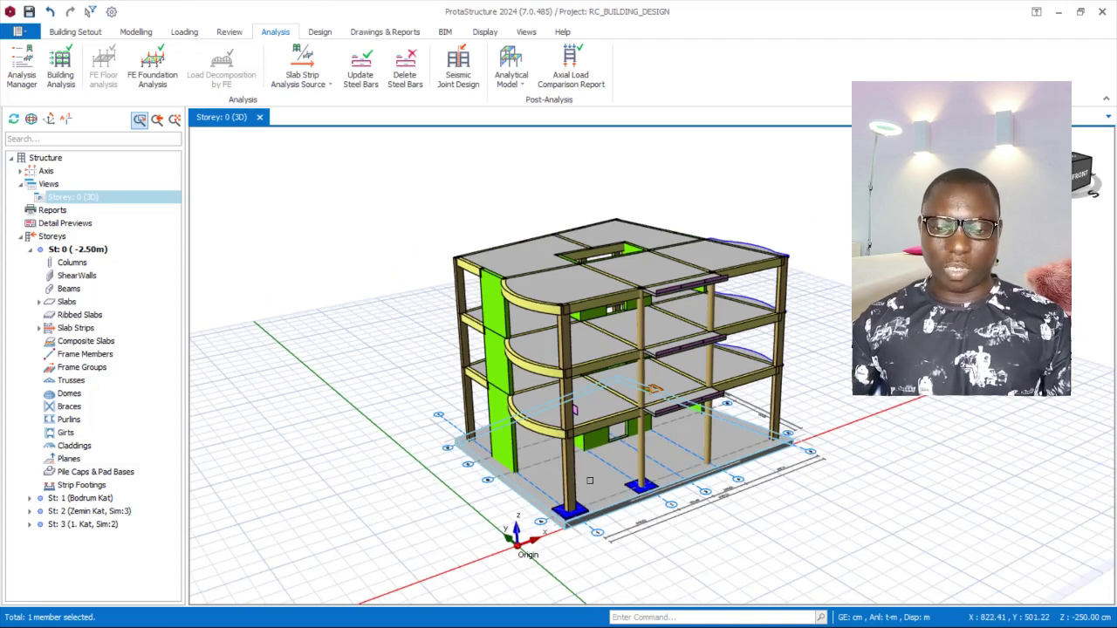
scroll(588, 480, "up", 2)
middle_click_drag(587, 512, 610, 403)
scroll(610, 402, "up", 3)
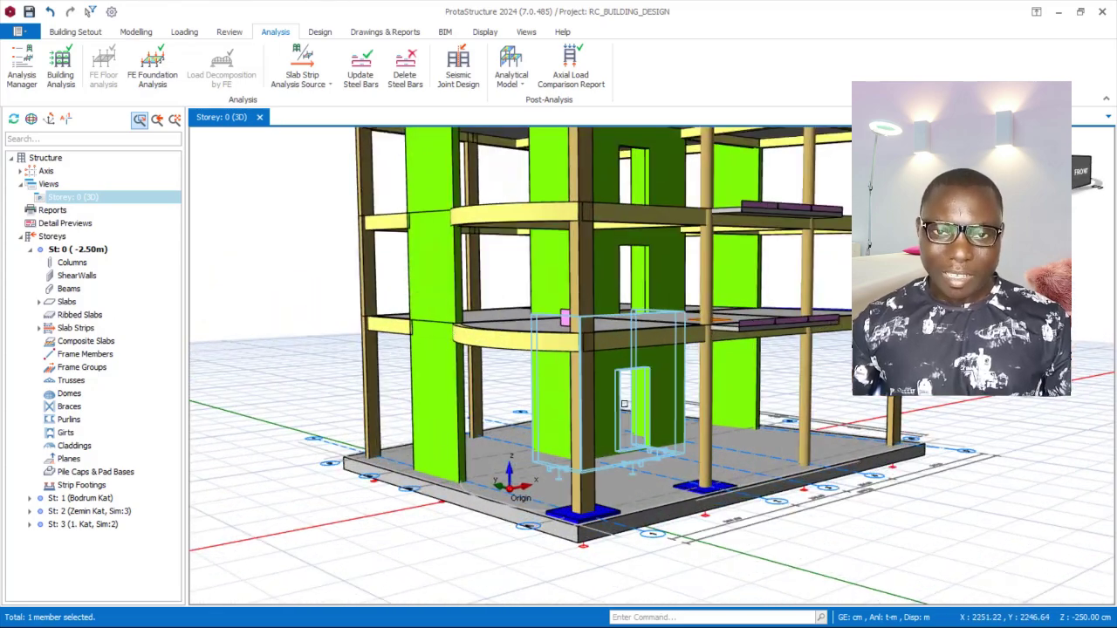
scroll(665, 468, "down", 2)
middle_click_drag(666, 469, 632, 506)
scroll(632, 506, "up", 2)
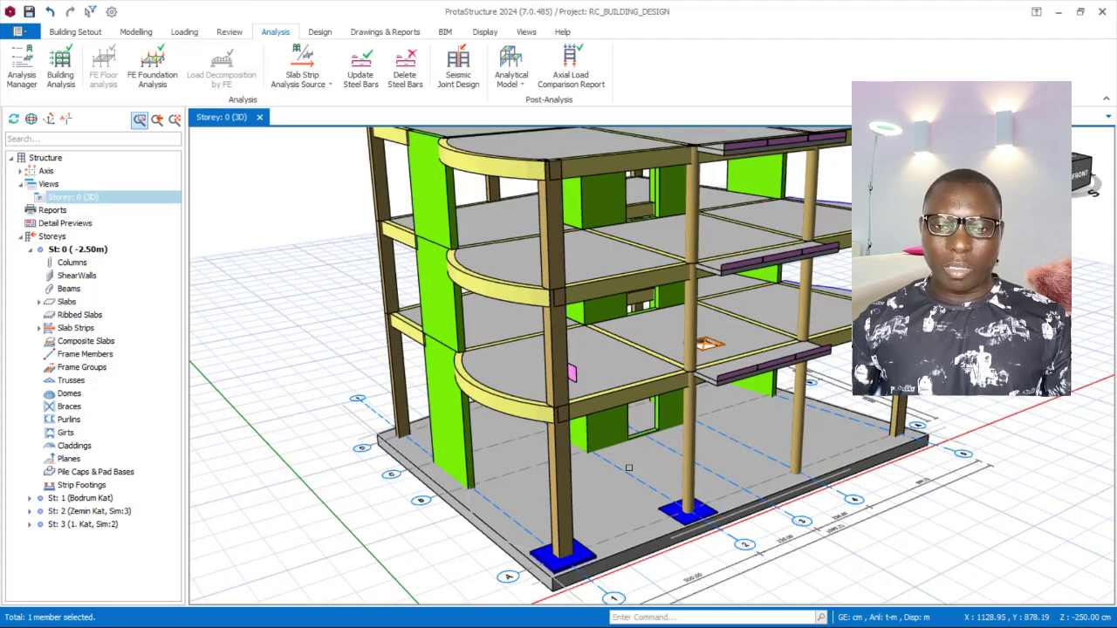
scroll(628, 469, "down", 2)
scroll(606, 524, "down", 2)
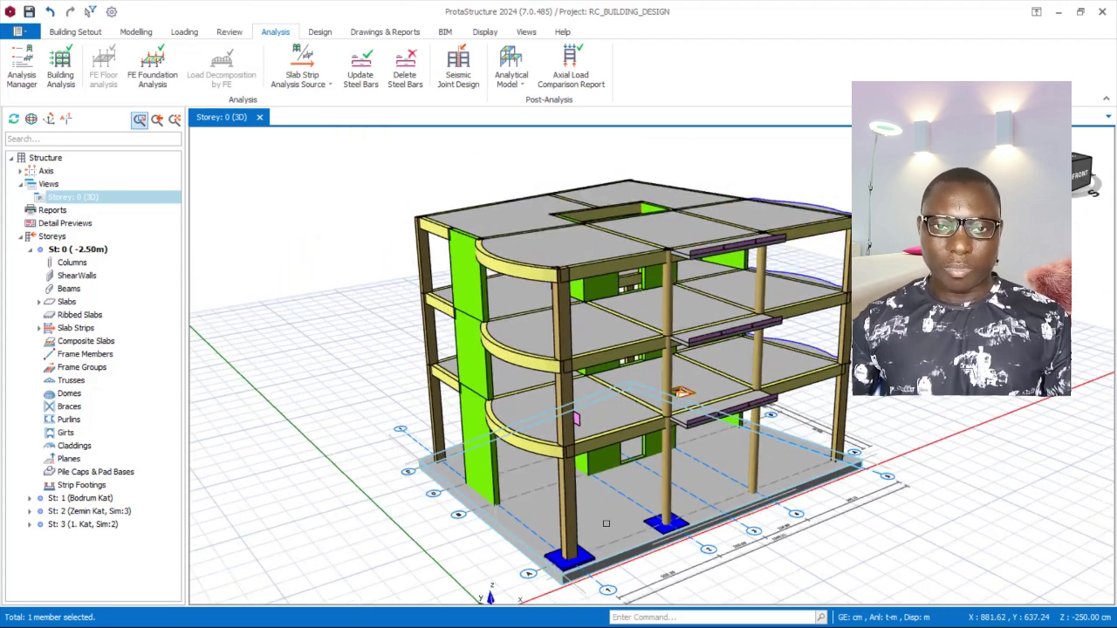